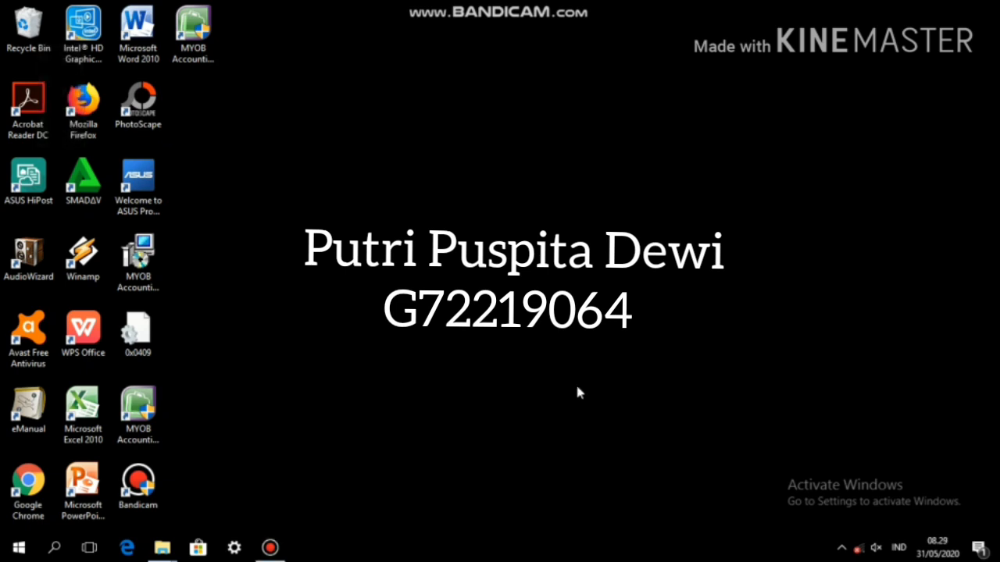
Step: Launch MYOB Accounting and start a new company file, moving past the Introduction step
double_click(210, 61)
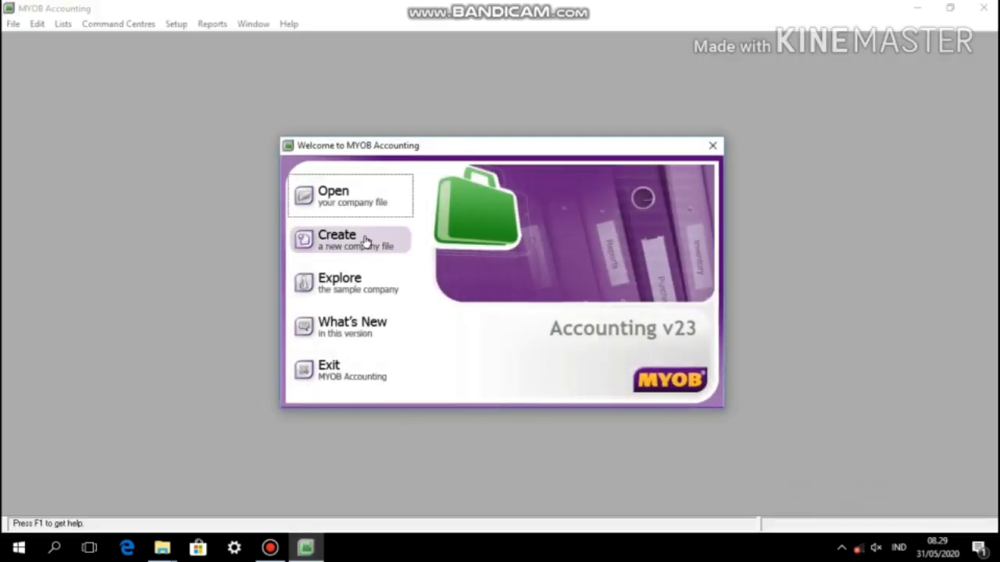
click(366, 240)
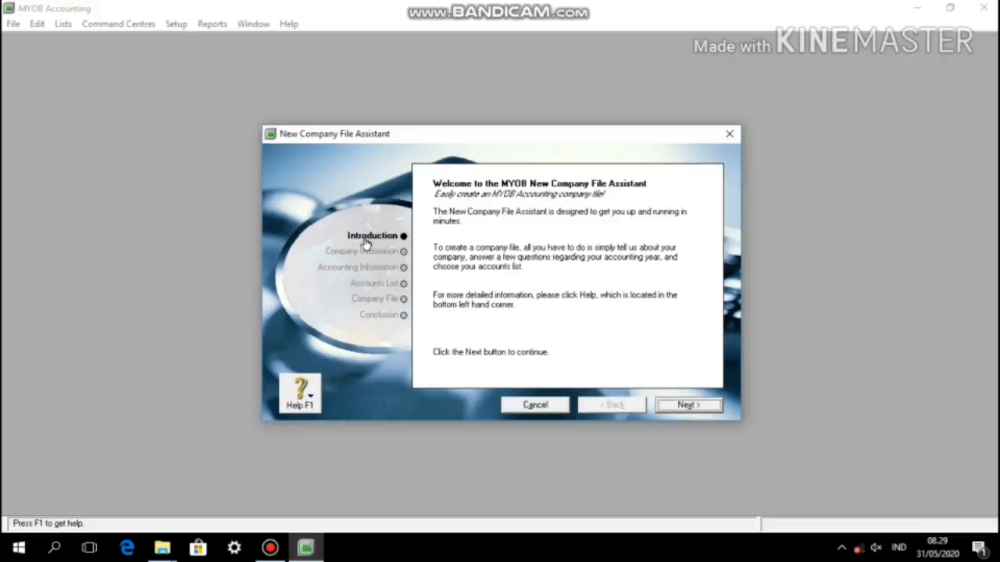
click(685, 404)
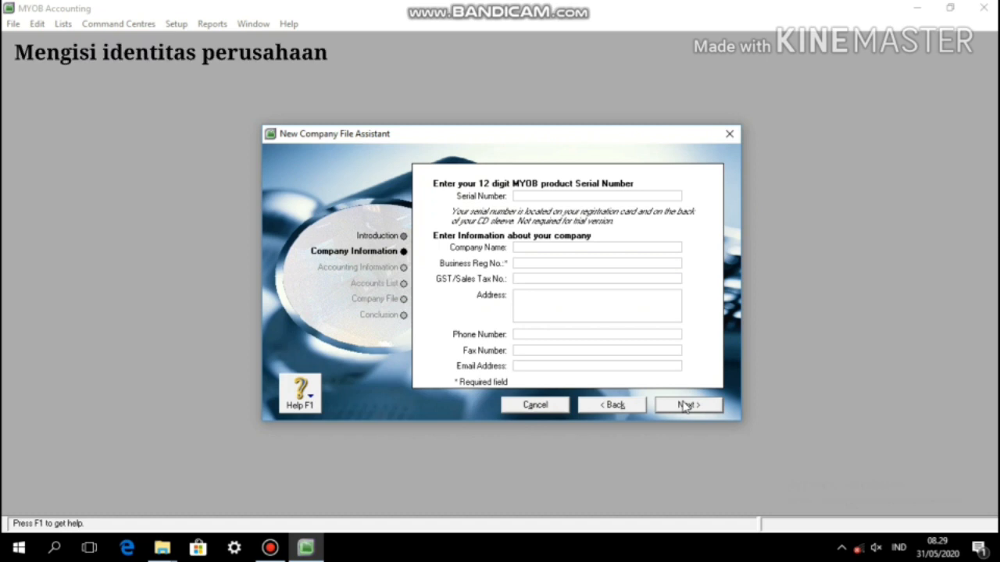
Step: Enter company name Pt. Sempurna Putri with its business registration number, sales tax number and address
key(Tab)
key(Tab)
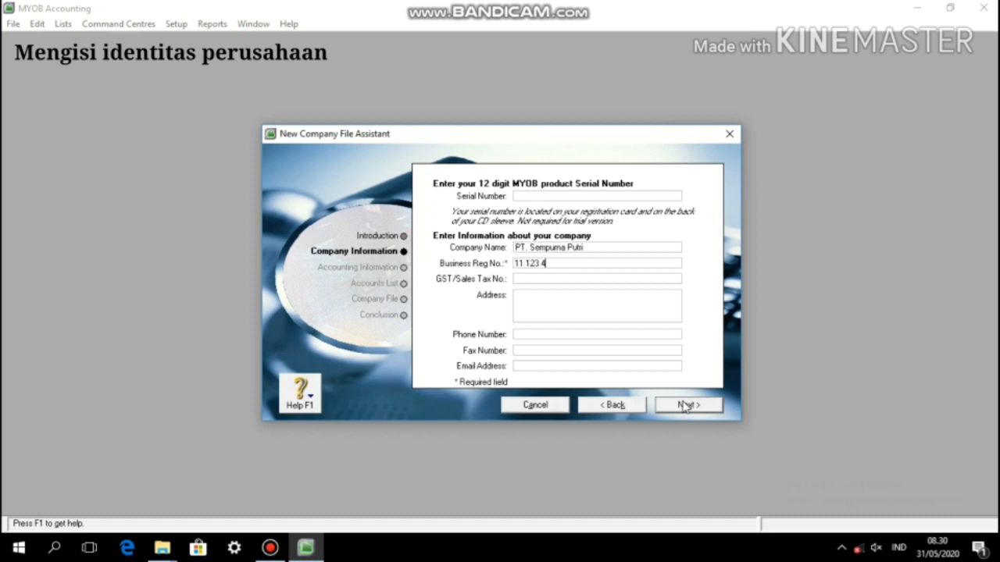
key(Tab)
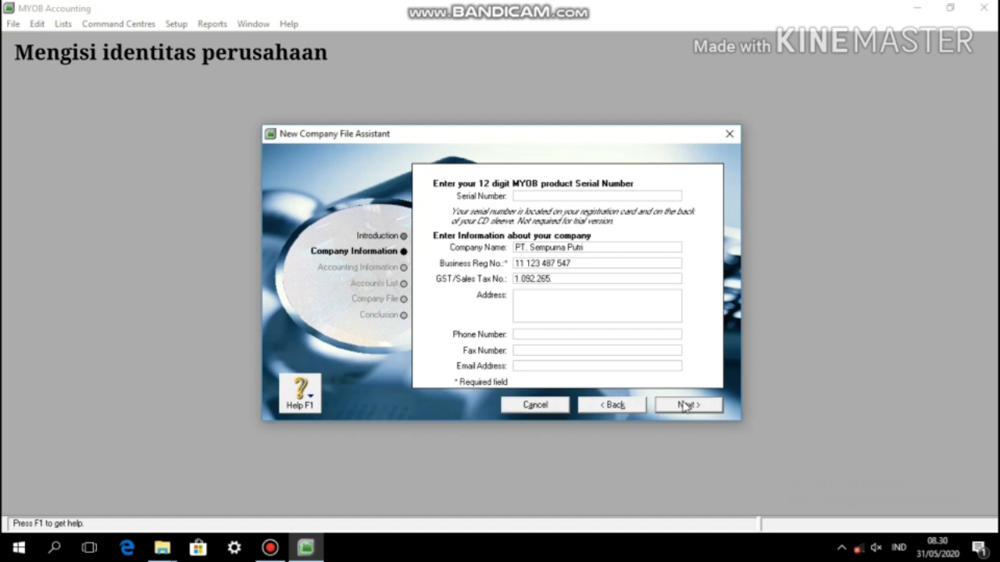
key(Tab)
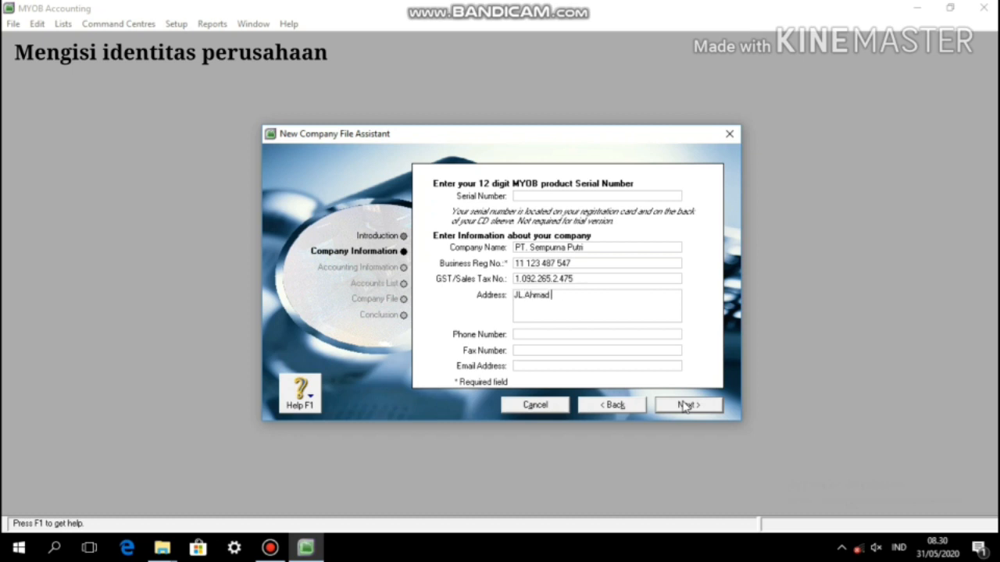
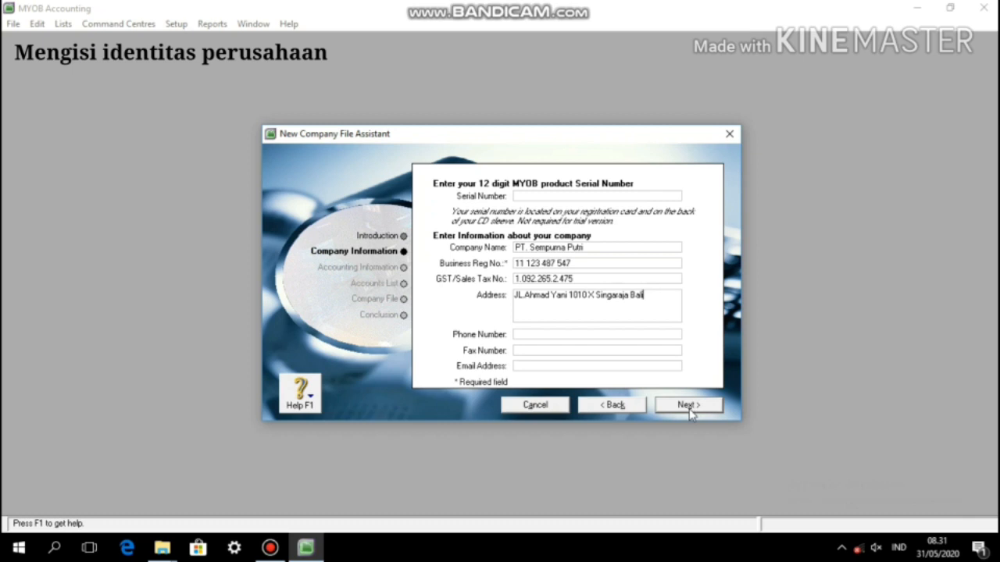
Step: Set the current financial year to 2002 with January as the conversion month
click(689, 405)
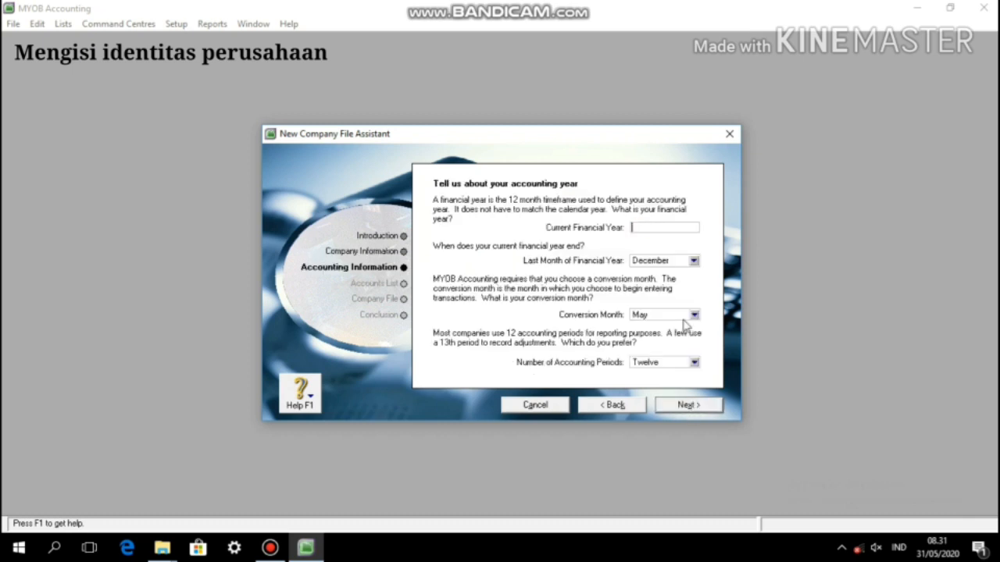
text(2002)
key(Tab)
key(Tab)
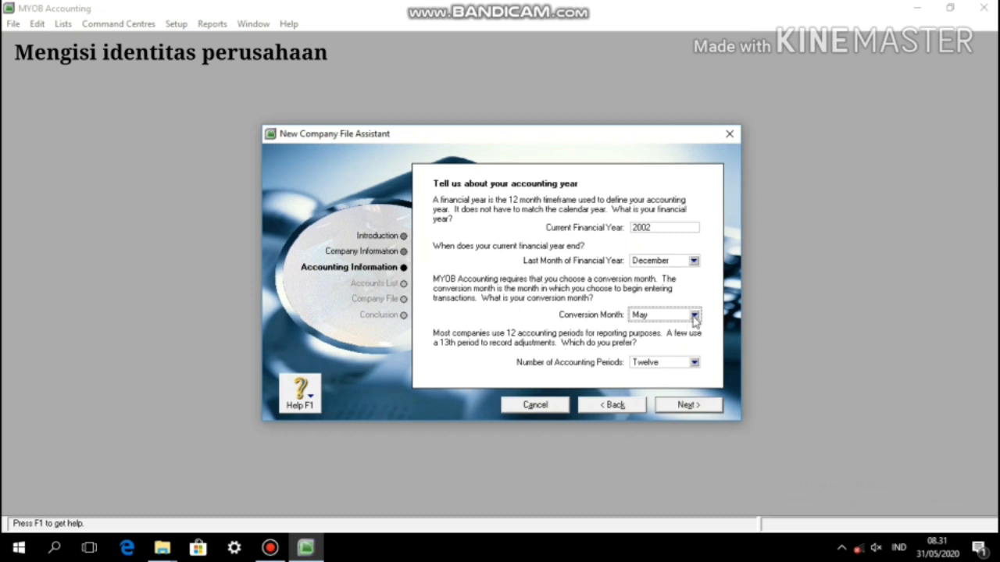
click(692, 316)
click(690, 329)
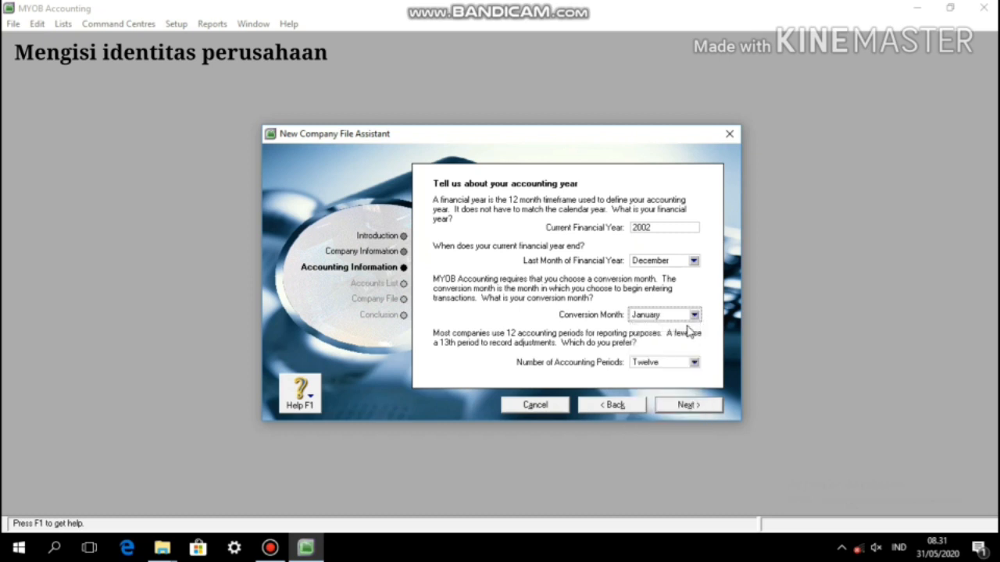
click(694, 405)
click(695, 404)
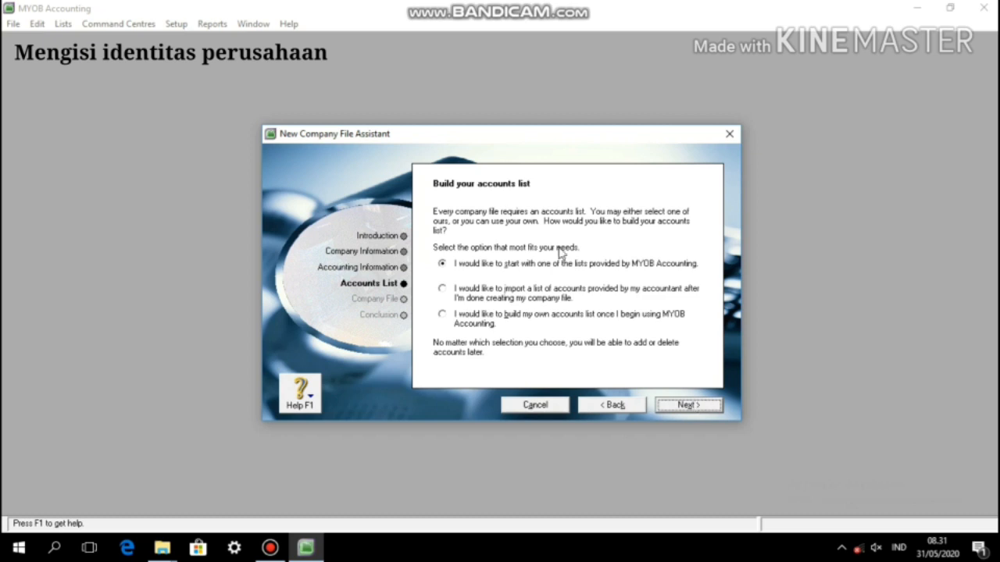
Step: Choose the accounts list option, change the file name and location, and create the company file
click(538, 298)
click(669, 411)
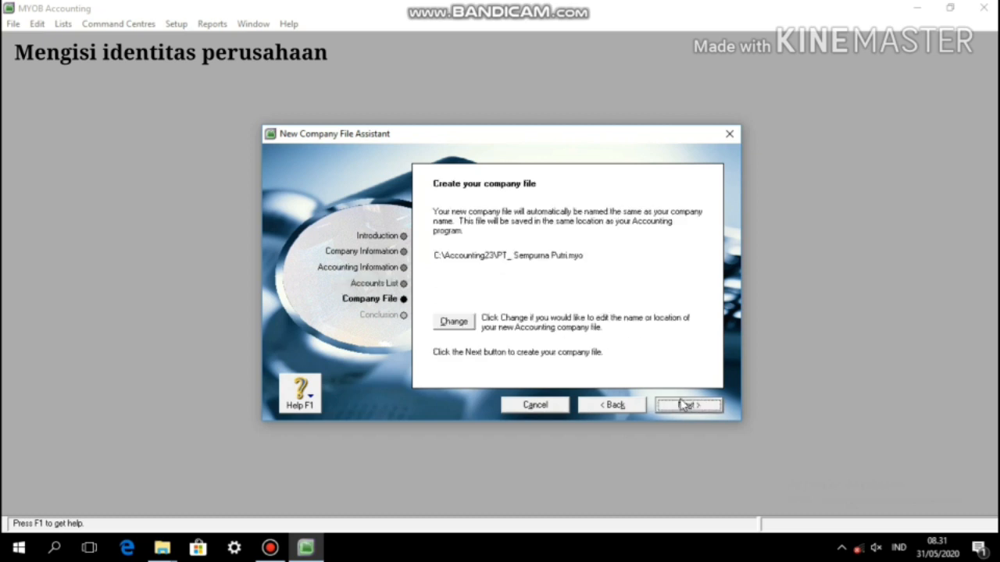
click(451, 326)
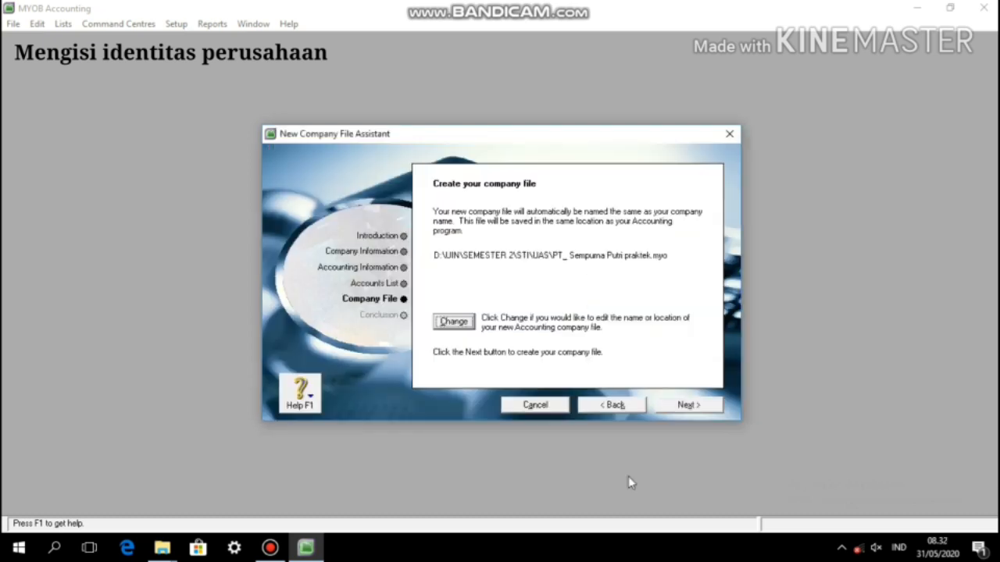
click(674, 408)
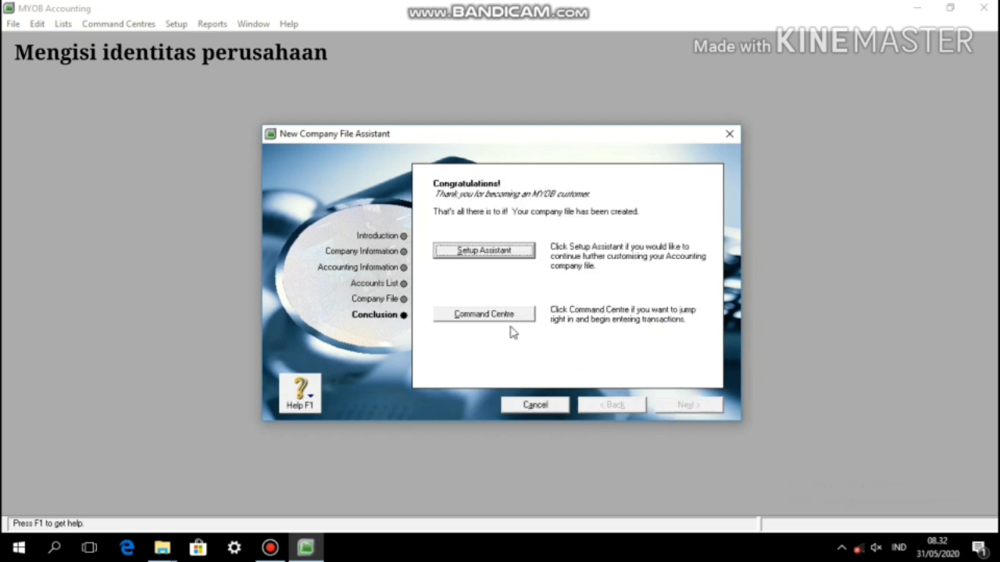
Step: Go to the maximized Command Centre and open the Accounts List
click(483, 314)
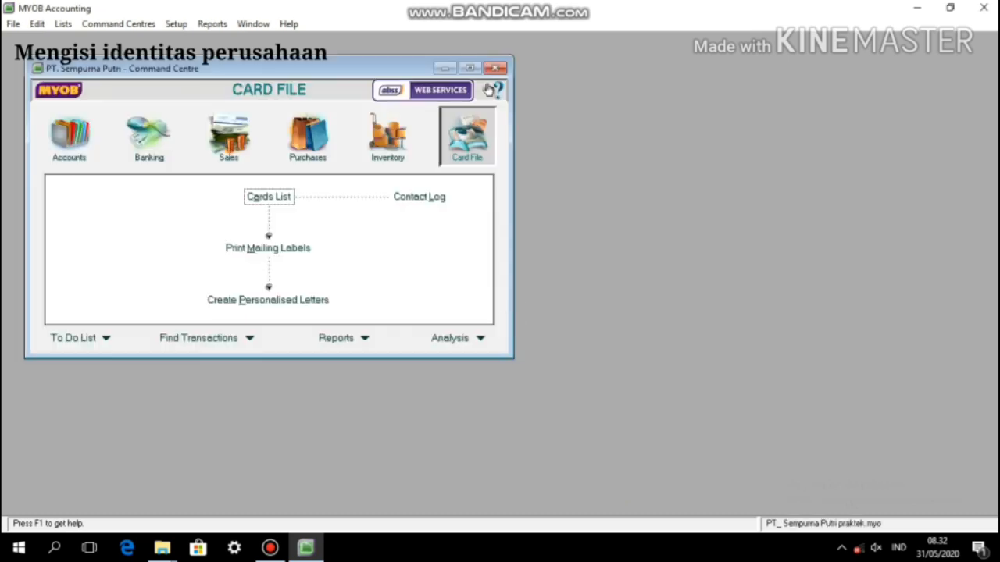
click(473, 69)
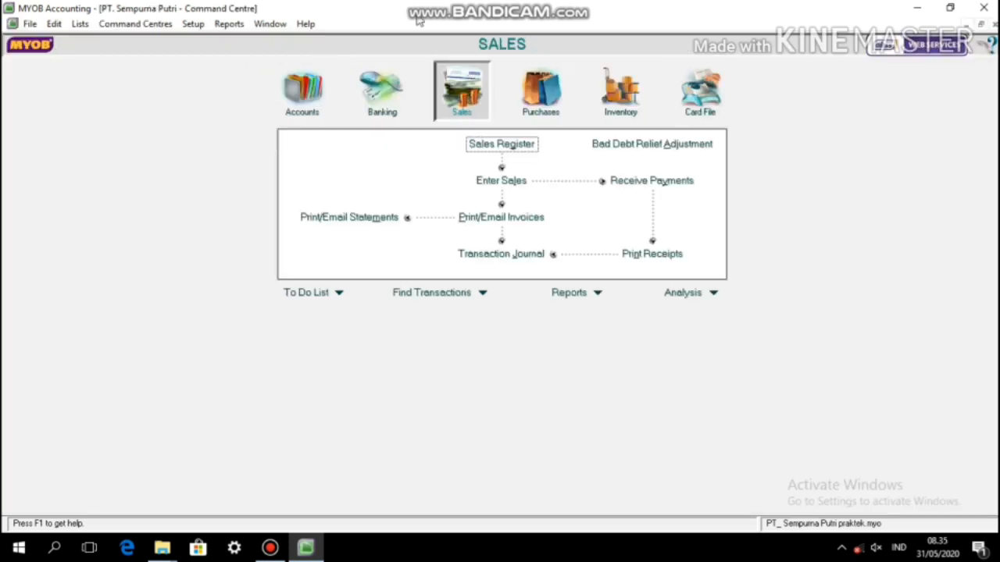
click(309, 103)
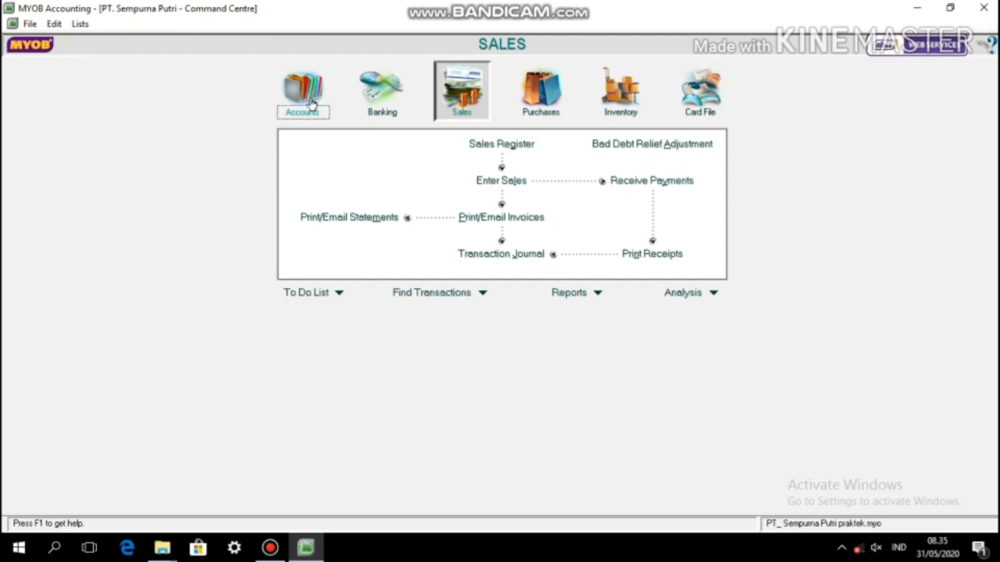
click(500, 156)
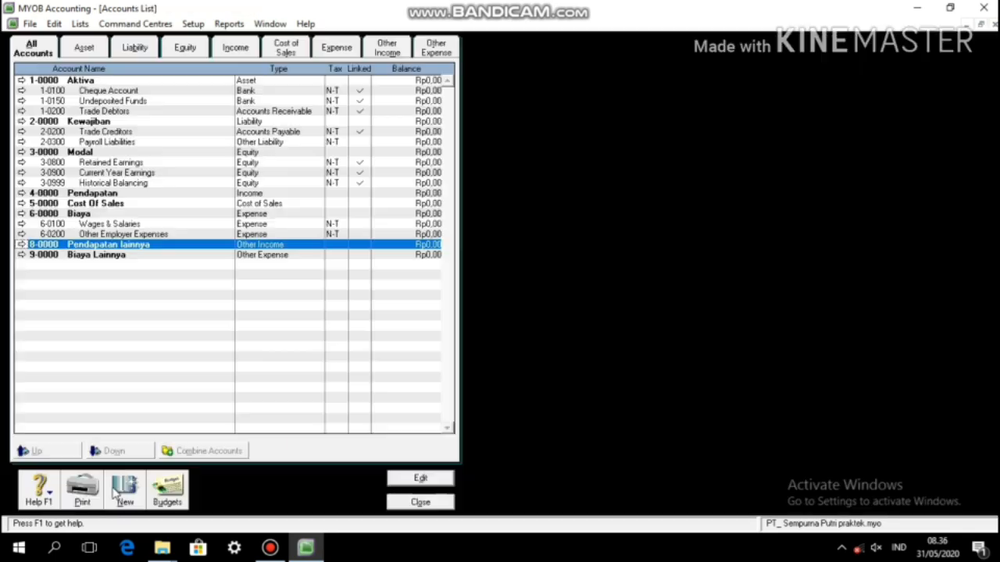
Step: Add accounts 1-1000 Aktiva lancar and 1-1100 Kas di tangan
click(117, 490)
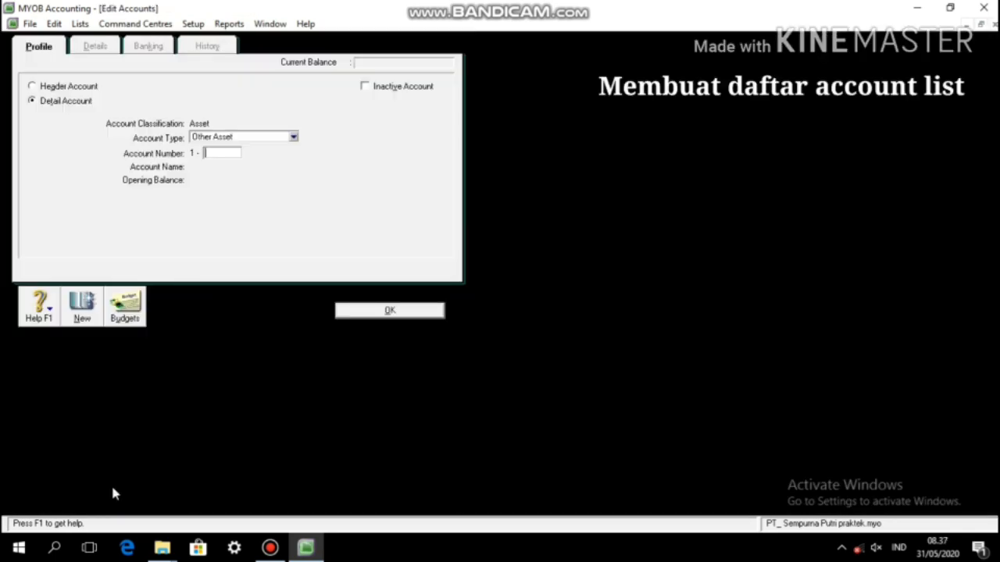
text(1000)
key(Tab)
text(Aktiva)
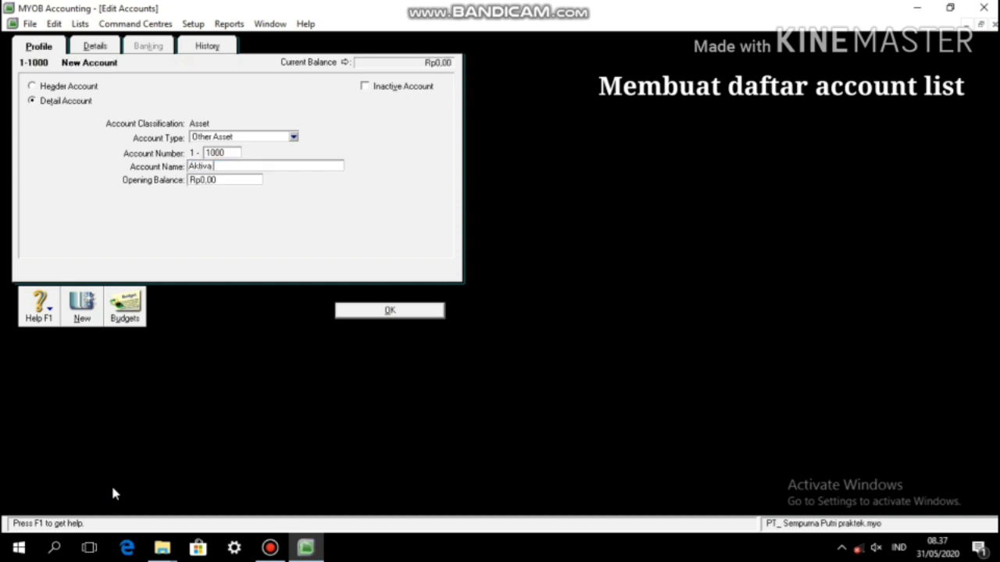
text( lancar)
click(369, 310)
click(112, 488)
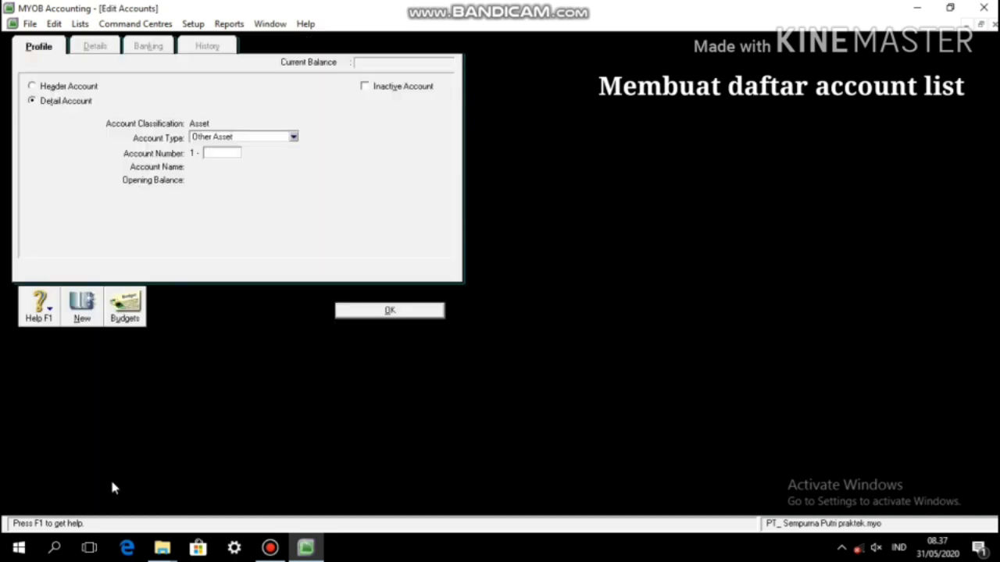
key(Escape)
click(118, 496)
text(1100)
key(Tab)
text(Ka)
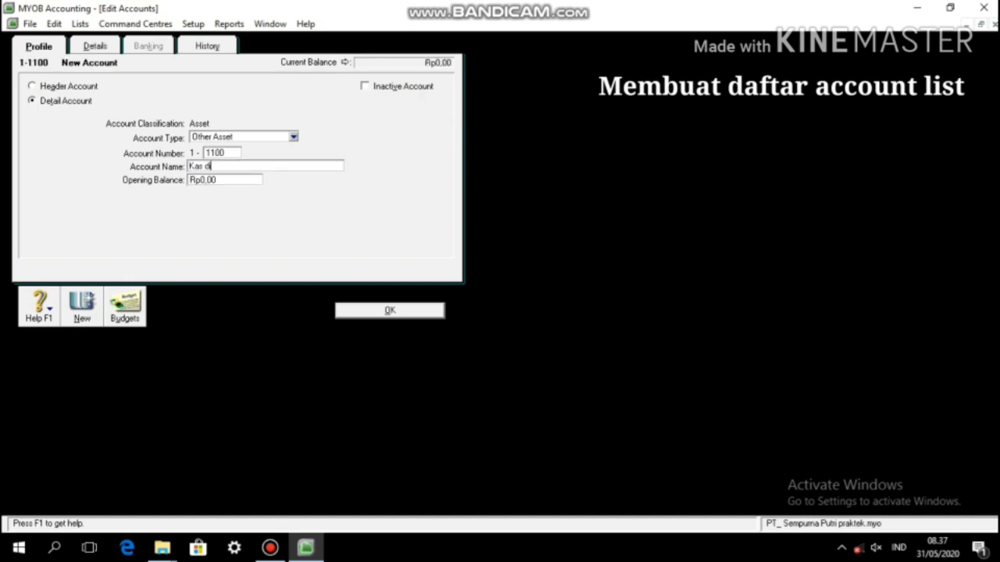
text(s di tangan)
click(371, 312)
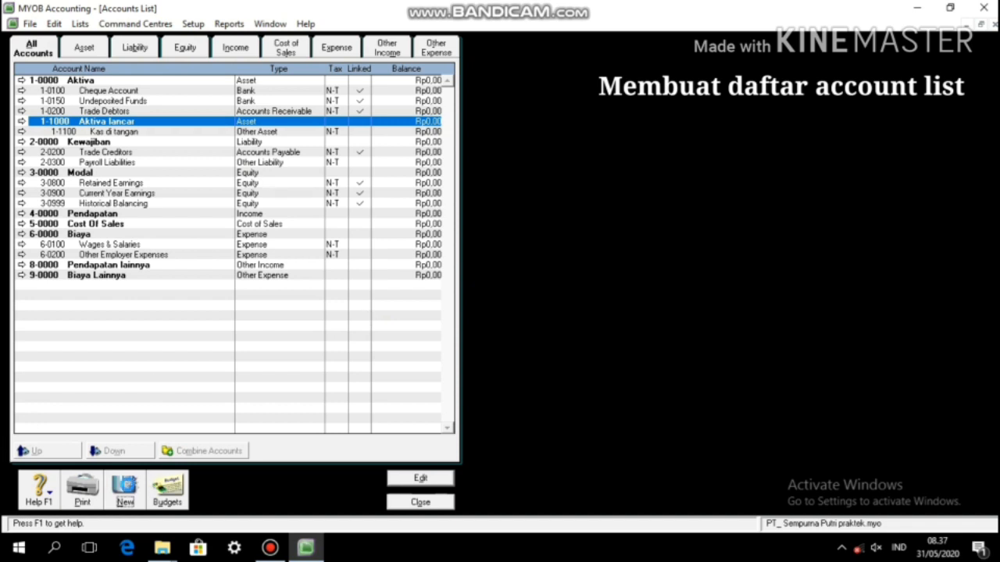
Step: Add accounts 1-1200 Rekening di BCA and 1-1300 Piutang Usaha
click(127, 486)
text(1200)
key(Tab)
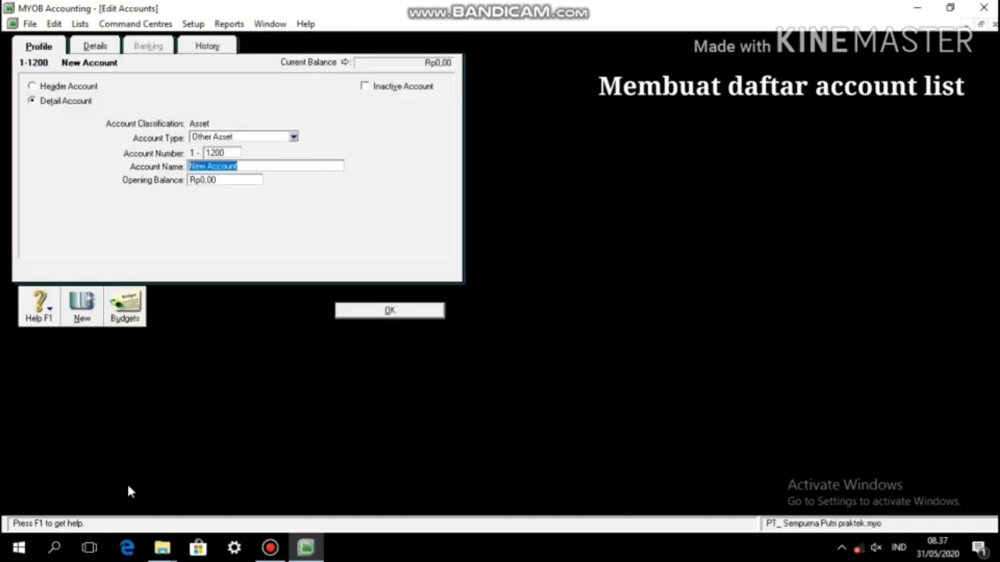
text(Rekening di)
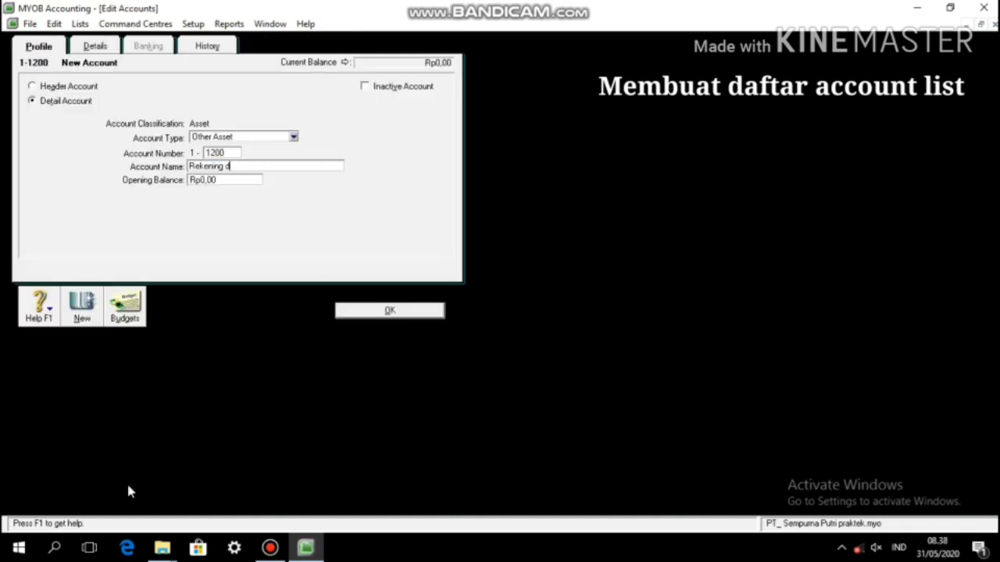
text( BCA)
click(389, 310)
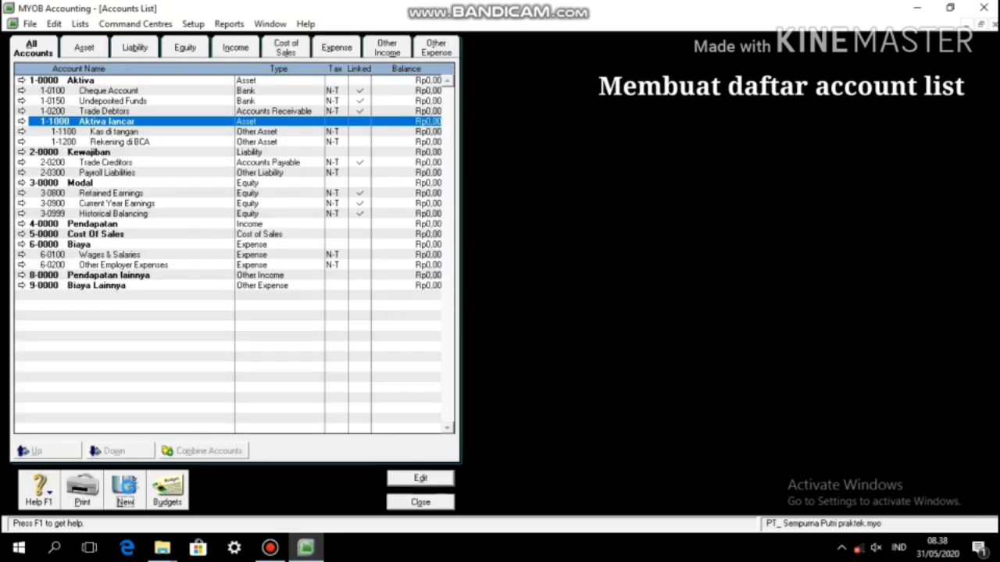
click(128, 488)
text(1300)
key(Tab)
text(P)
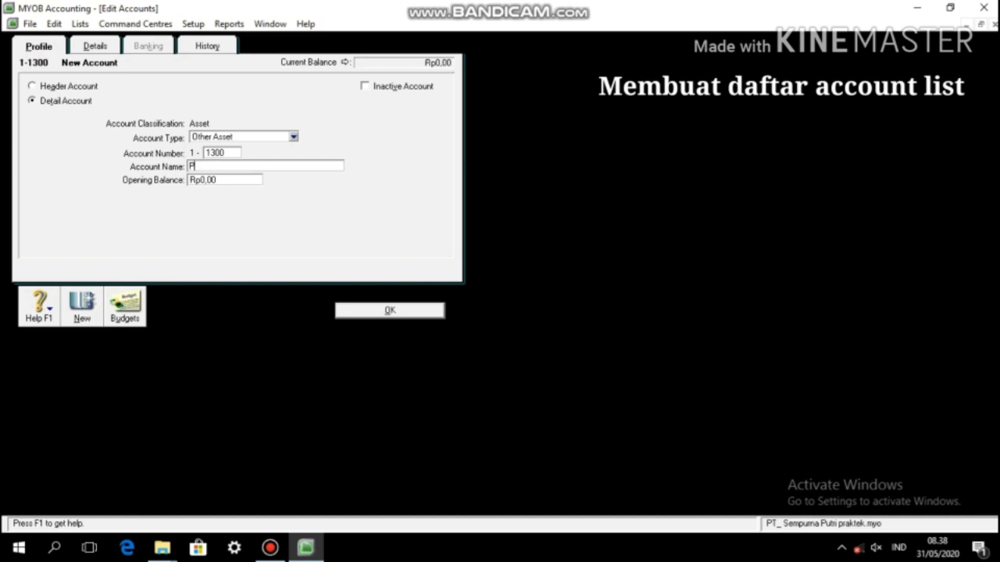
text(iutang Usaha)
click(362, 312)
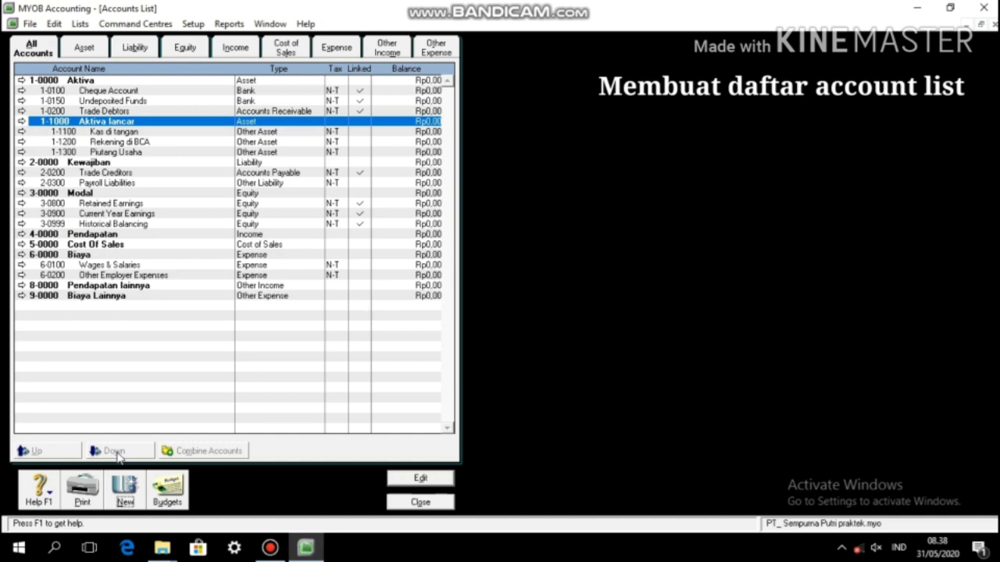
Step: Add accounts 1-1400 Perlengkapan Kantor and 1-1500 Perlengkapan Bengkel
click(125, 491)
text(1400)
key(Tab)
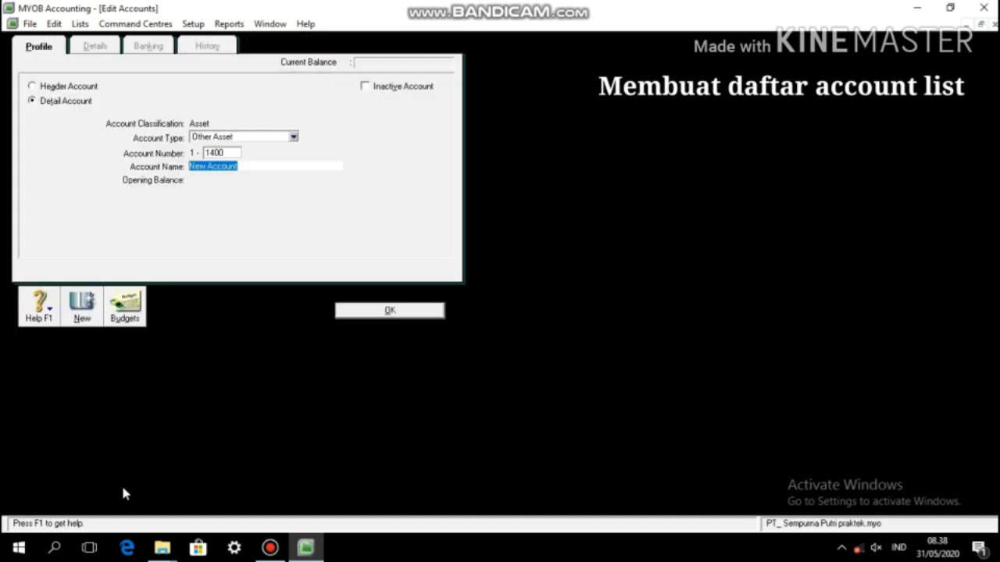
text(Perlengkapan Kantor)
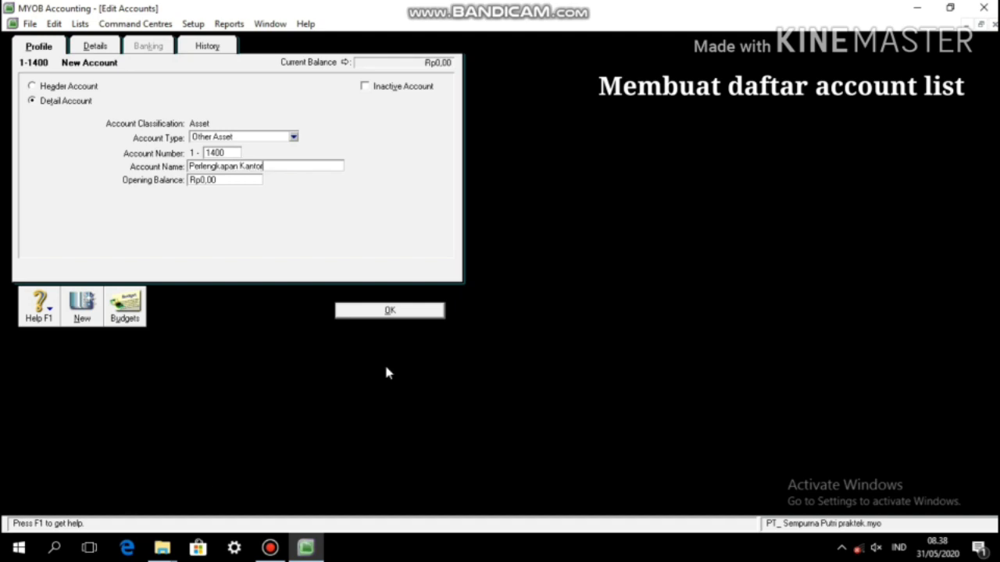
click(391, 313)
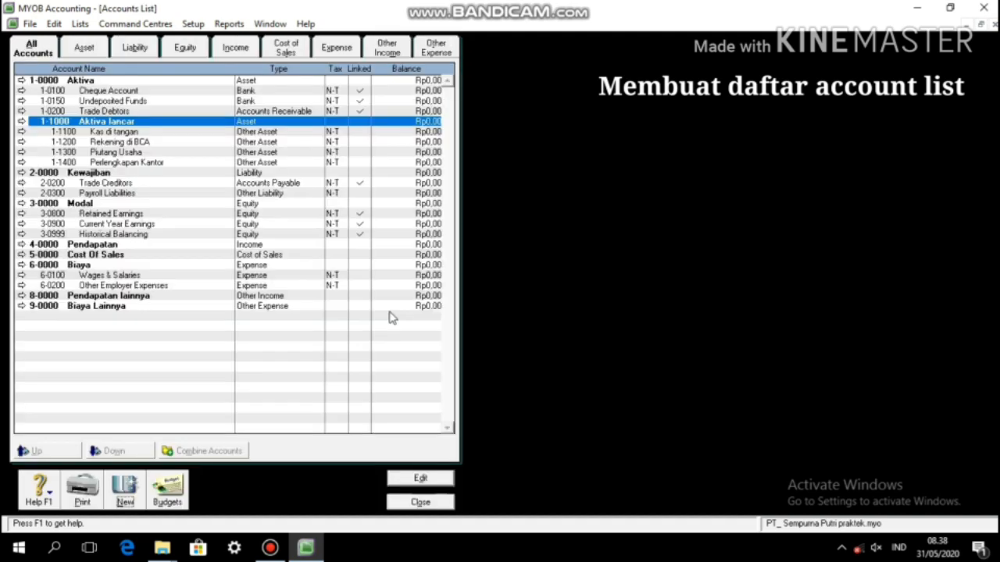
click(121, 494)
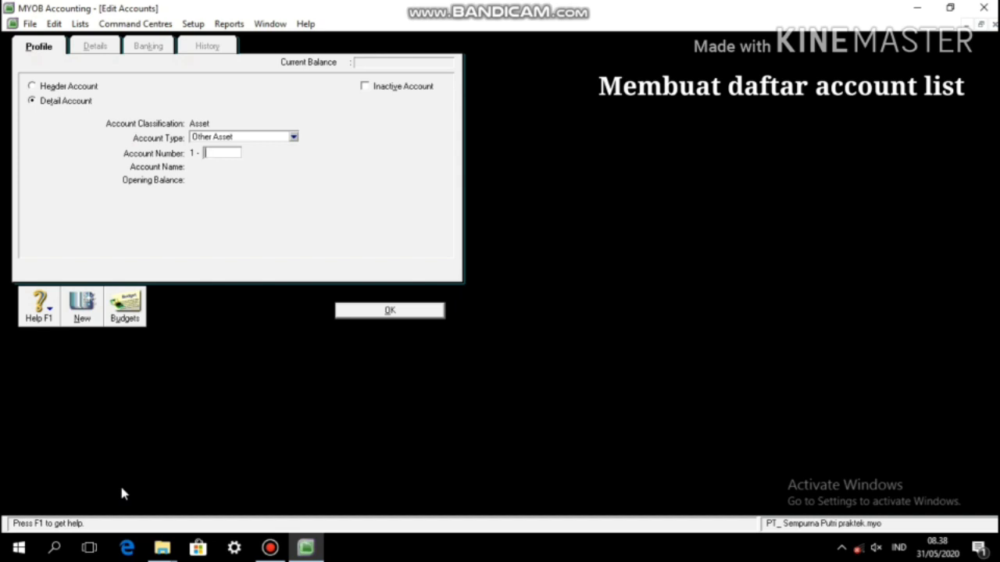
text(1500)
key(Tab)
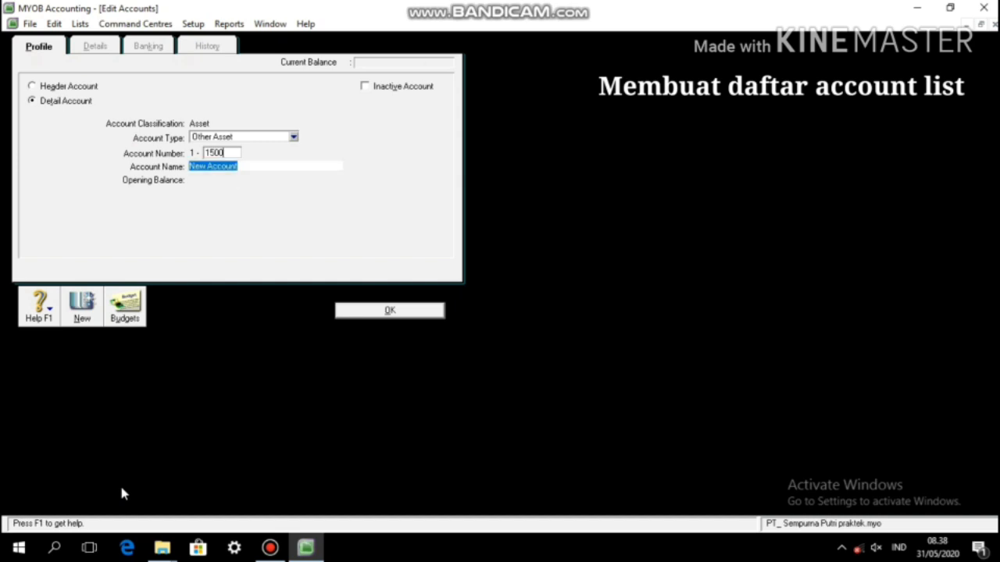
text(Perlengkapa)
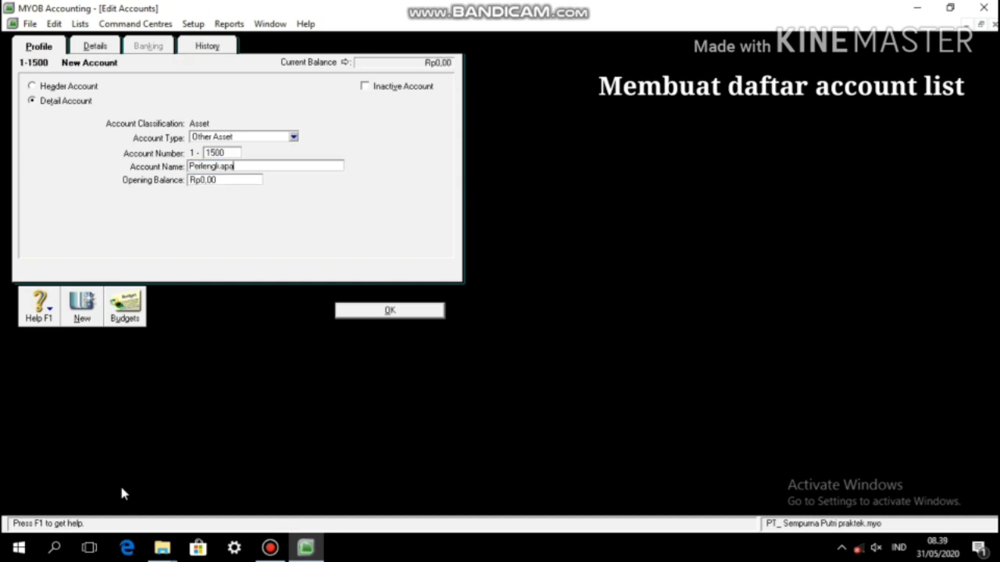
text(n Kantor)
key(Tab)
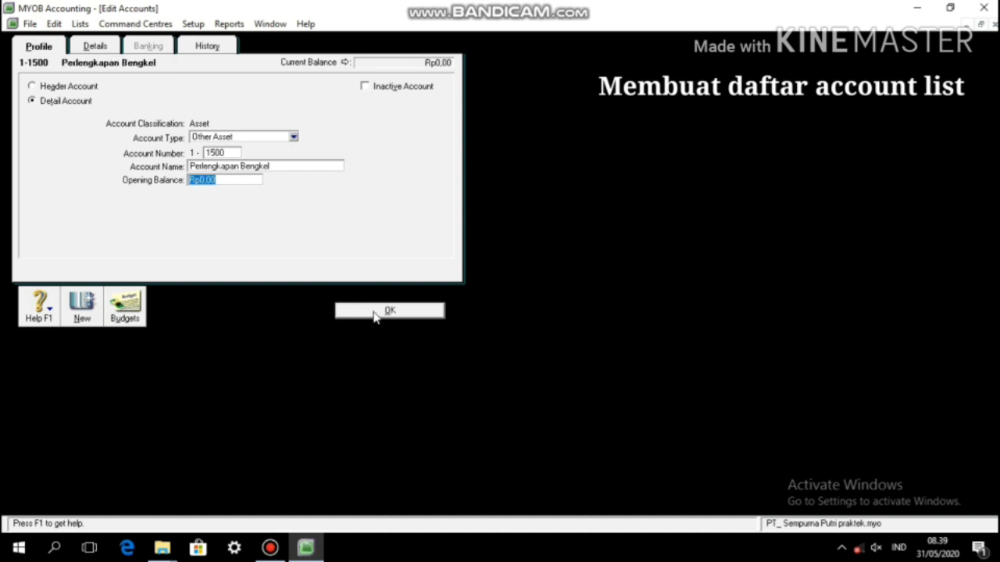
click(377, 312)
Step: Add account 1-1600 Asuransi di bayar dimuka
click(129, 492)
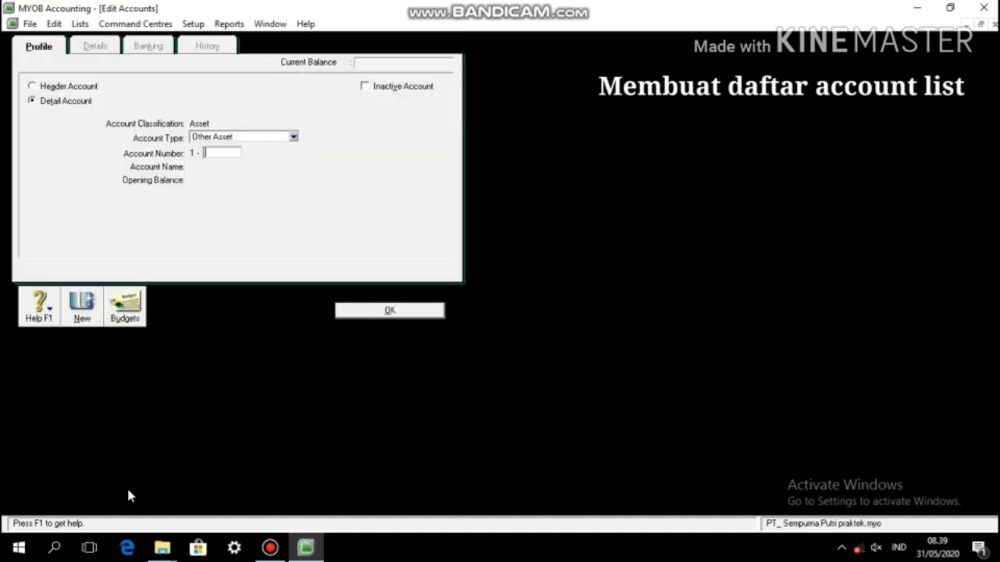
key(Tab)
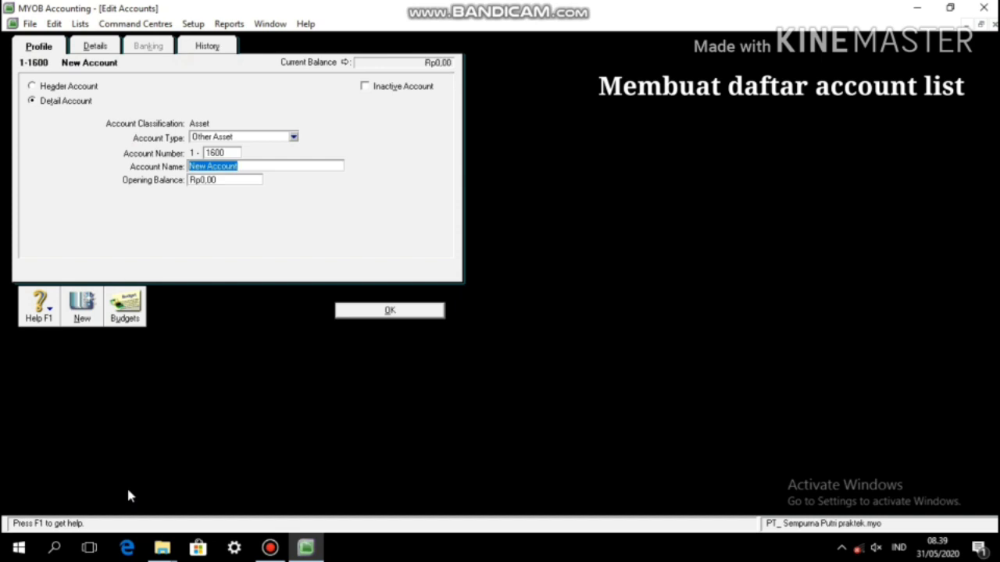
key(BackSpace)
text(Asu)
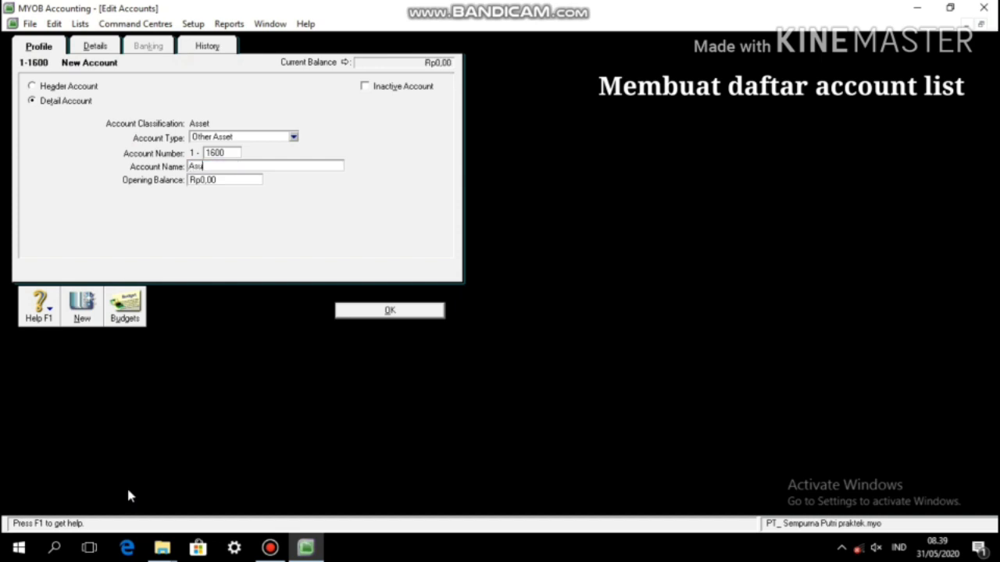
text(ransi di bayar dimuka)
click(352, 315)
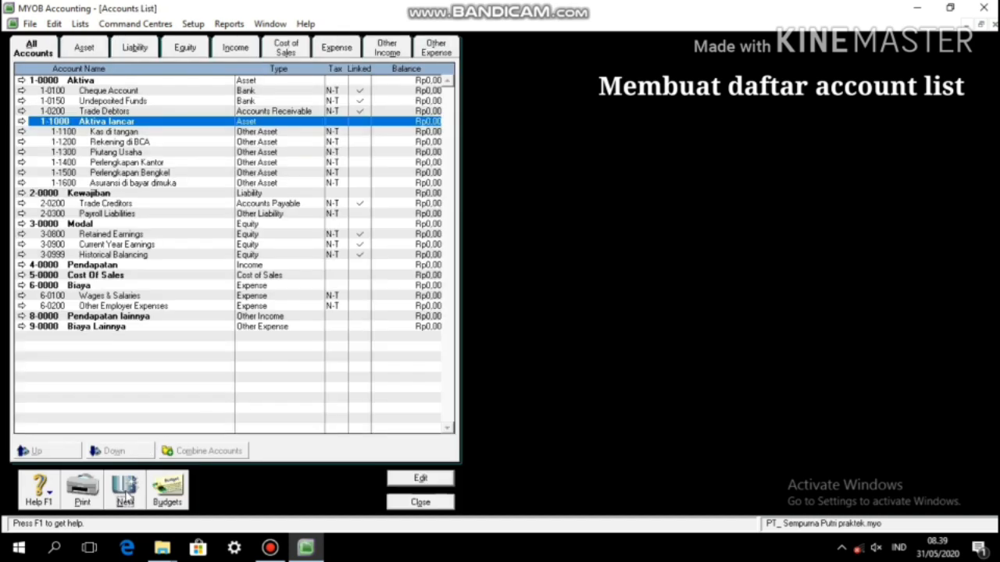
Step: Add account 1-2000 Aktiva Tetap, after correcting a duplicate 1200 number
click(129, 497)
text(1200)
key(Tab)
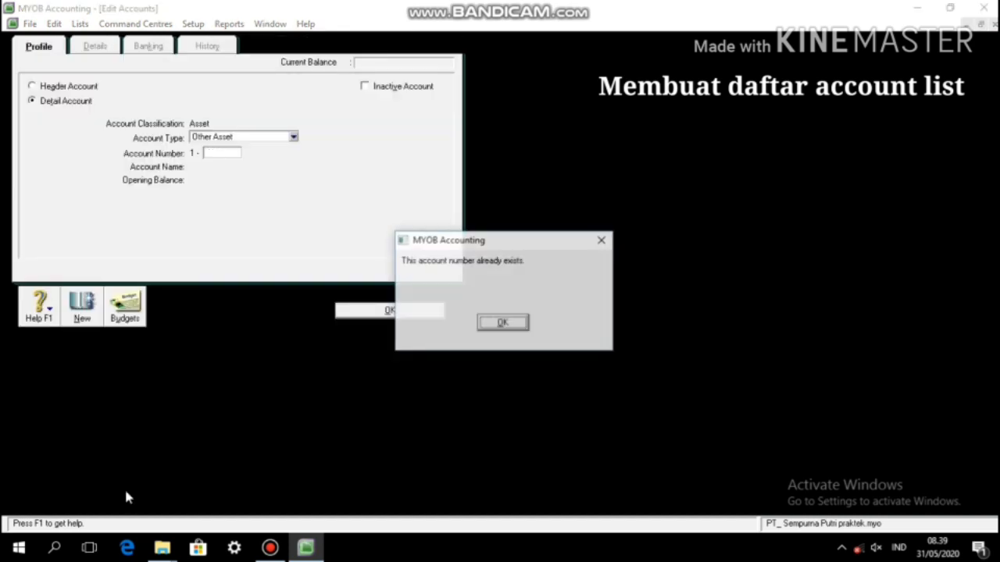
key(Return)
text(2000)
key(Tab)
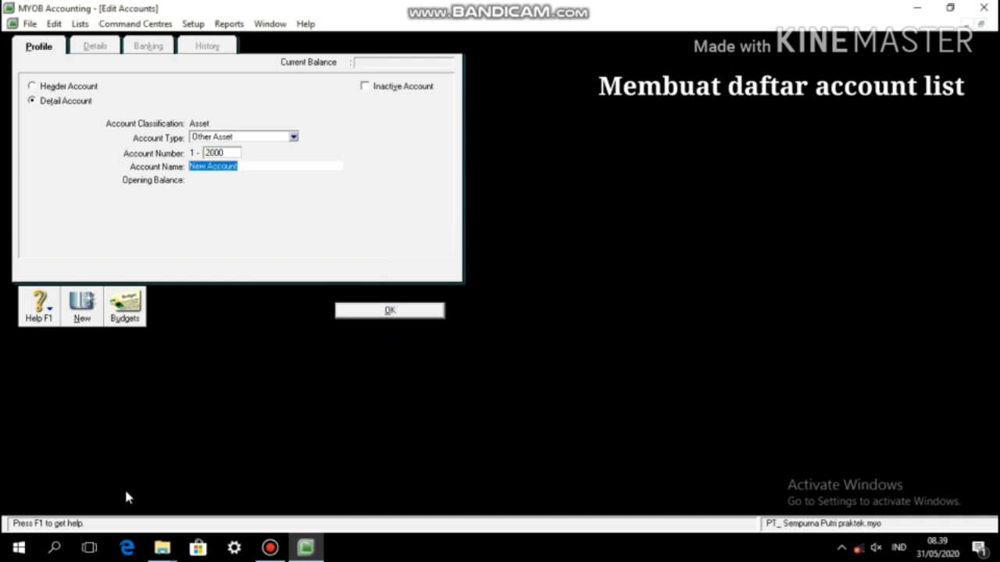
text(Aktiva T)
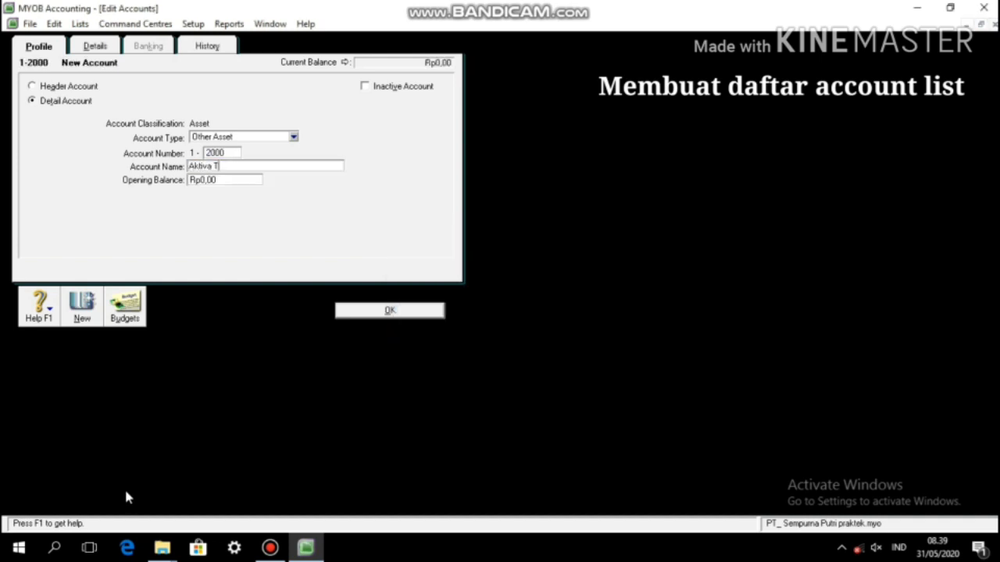
text(etap)
key(Tab)
click(390, 310)
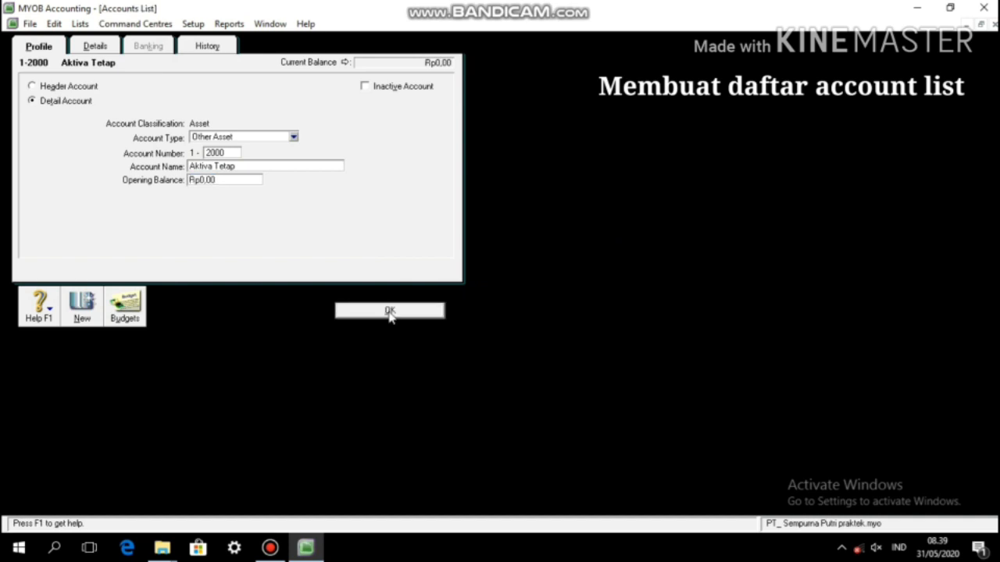
Step: Add accounts 1-2100 Peralatan Kantor and 1-2200 Akum. peny. peralatan Kantor
click(114, 490)
text(2)
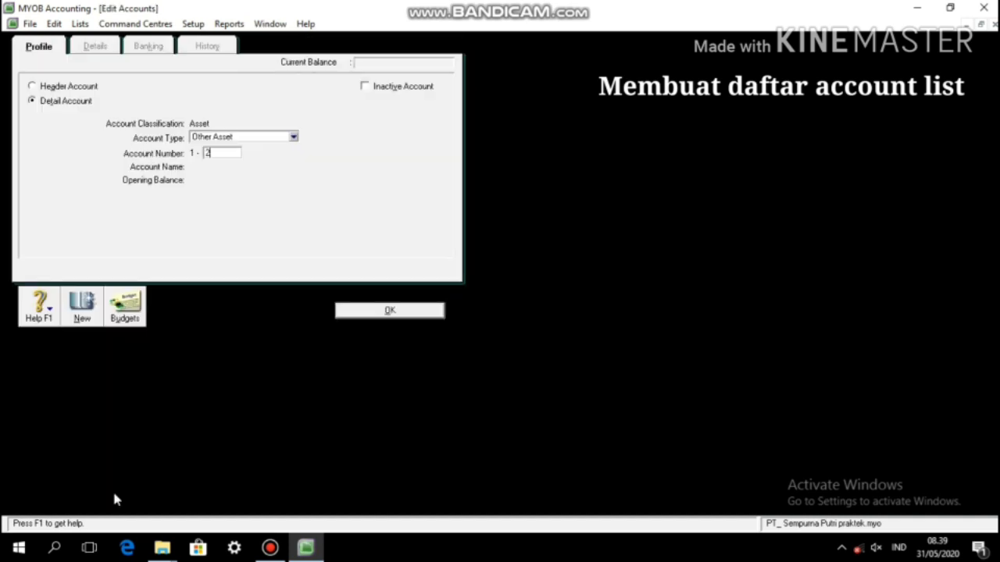
text(100)
key(Tab)
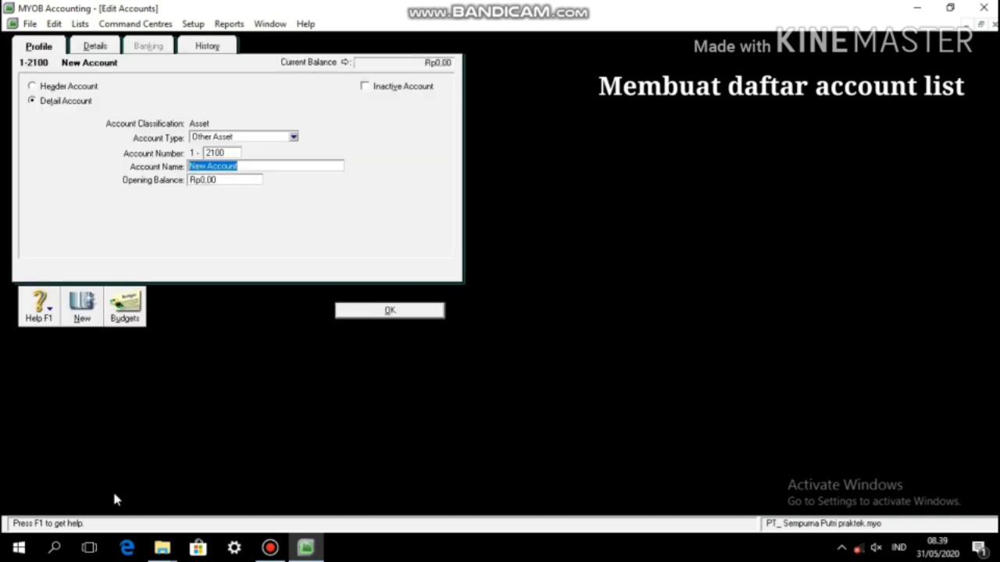
text(Peralatan Kanto)
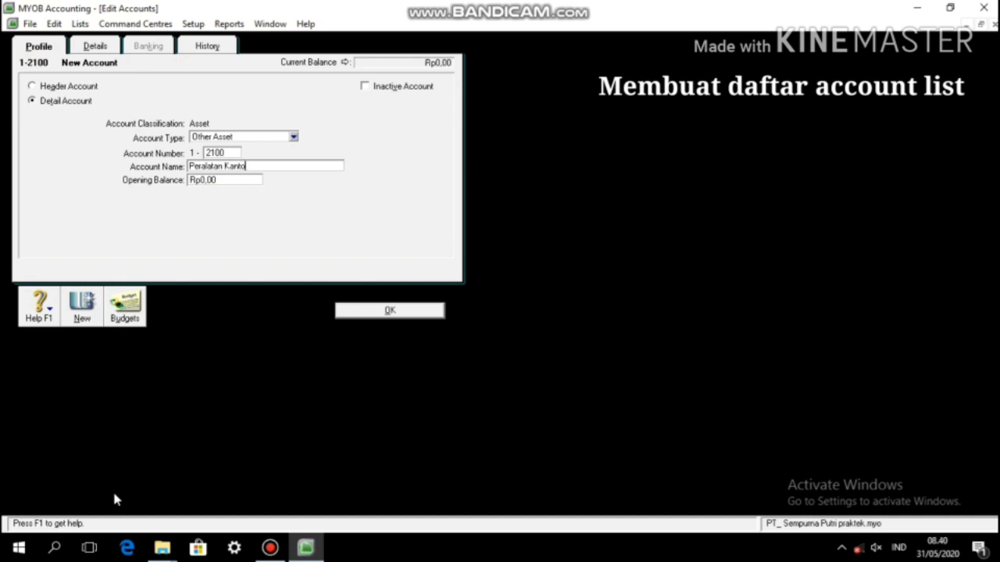
text(r)
click(403, 314)
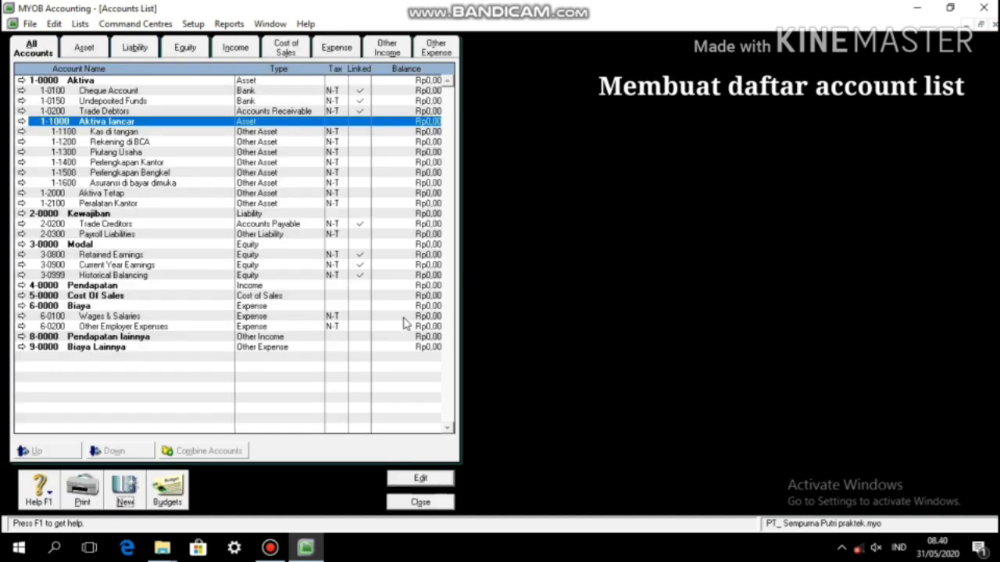
click(122, 507)
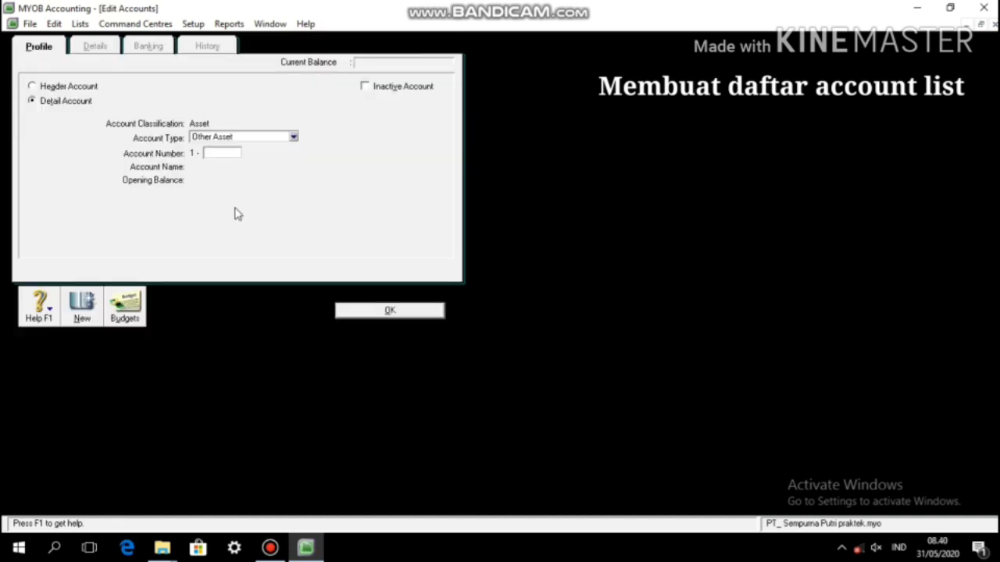
text(2200)
key(Tab)
key(Tab)
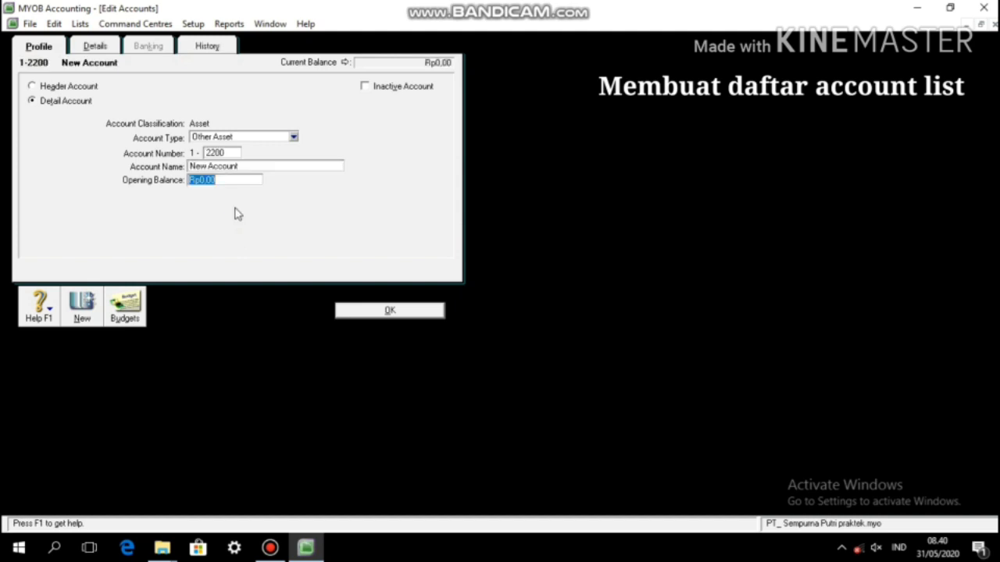
click(226, 166)
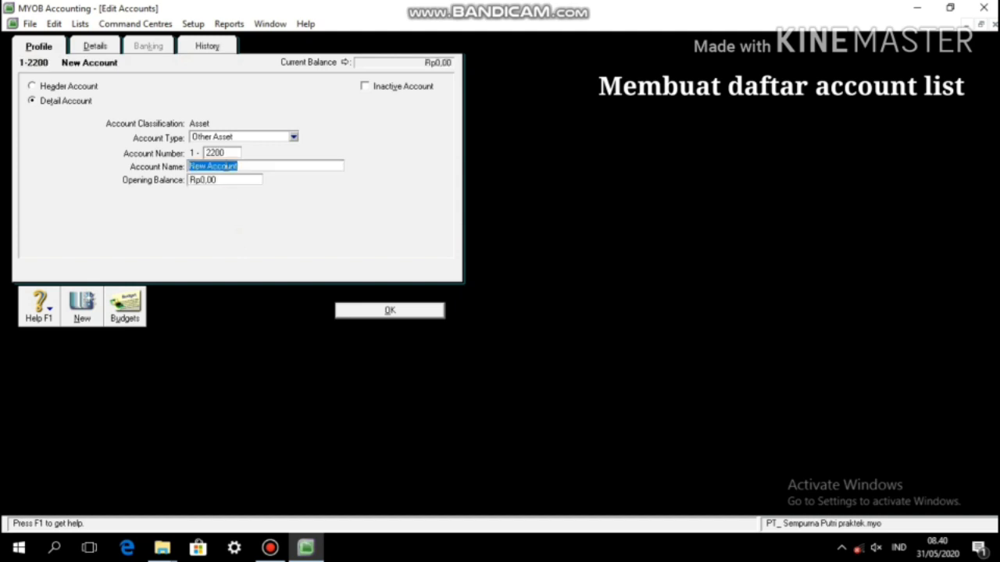
text(Akum. peny)
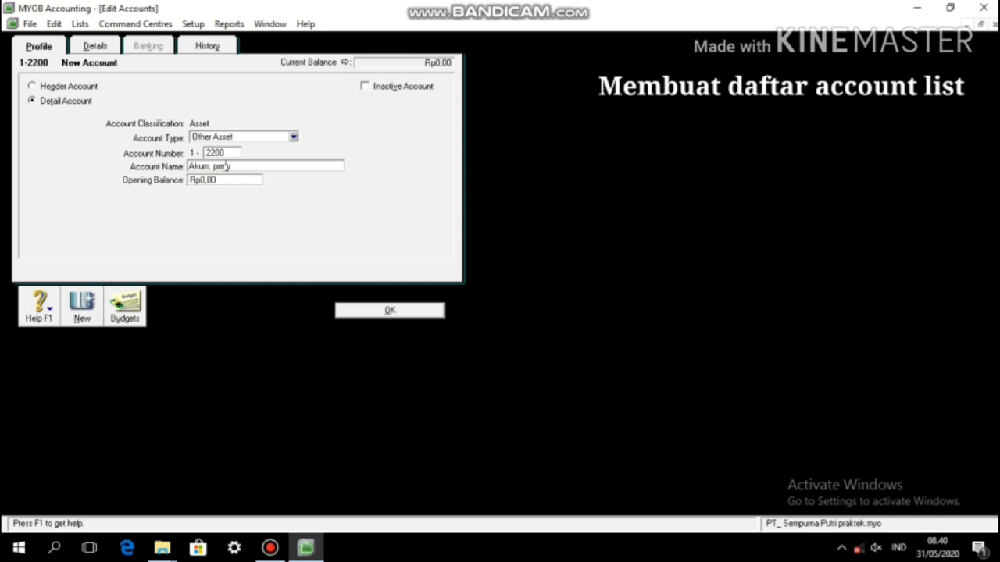
text(. peralatan Kantor)
click(367, 310)
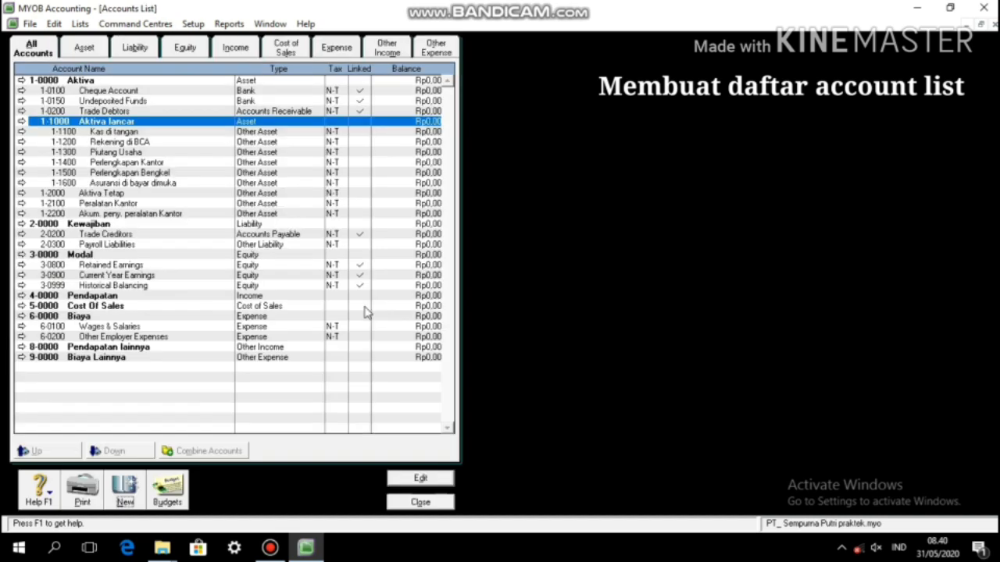
Step: Add account 1-2300 Peralatan Bengkel
click(128, 492)
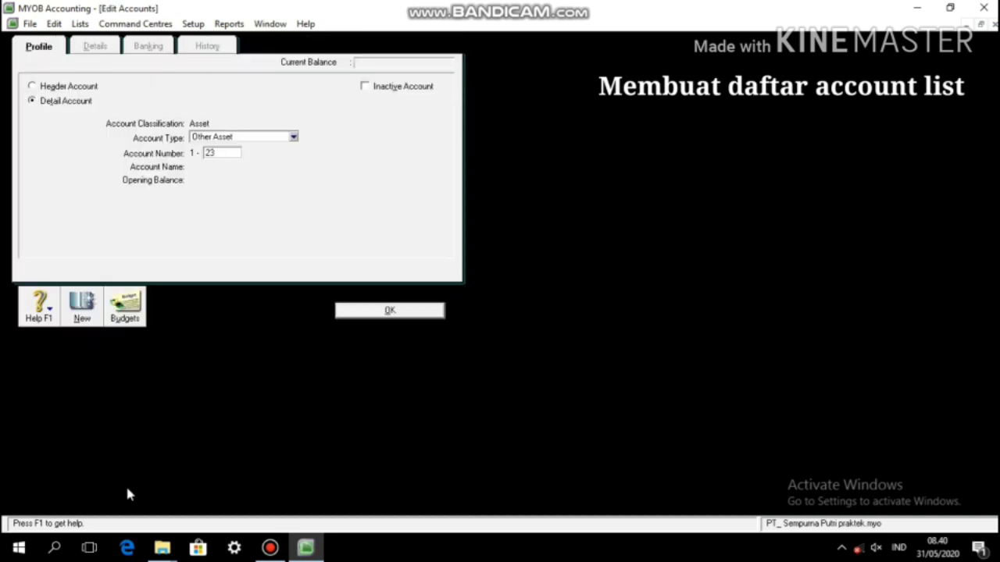
text(00)
key(Tab)
text(Pera)
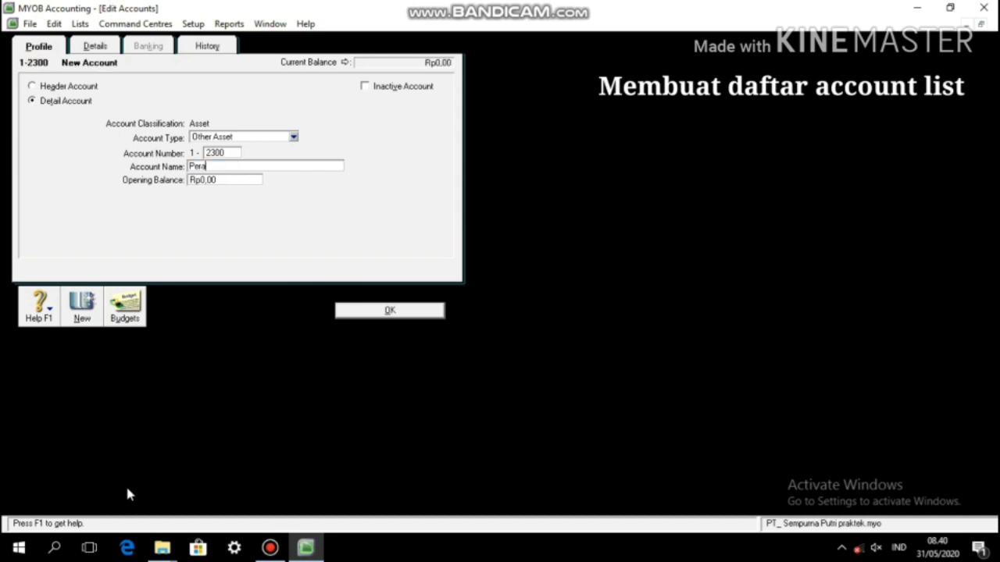
text(latan Bengkel)
click(370, 309)
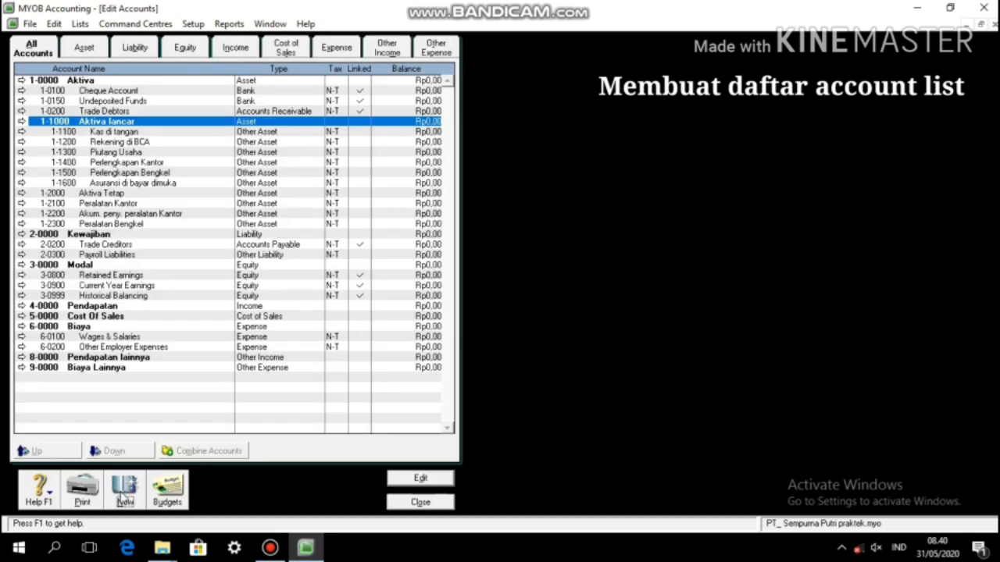
Step: Add accounts 1-2400 Akum. peny. peralatan bengkel and 1-2500 Gedung
click(122, 497)
text(2400)
key(Tab)
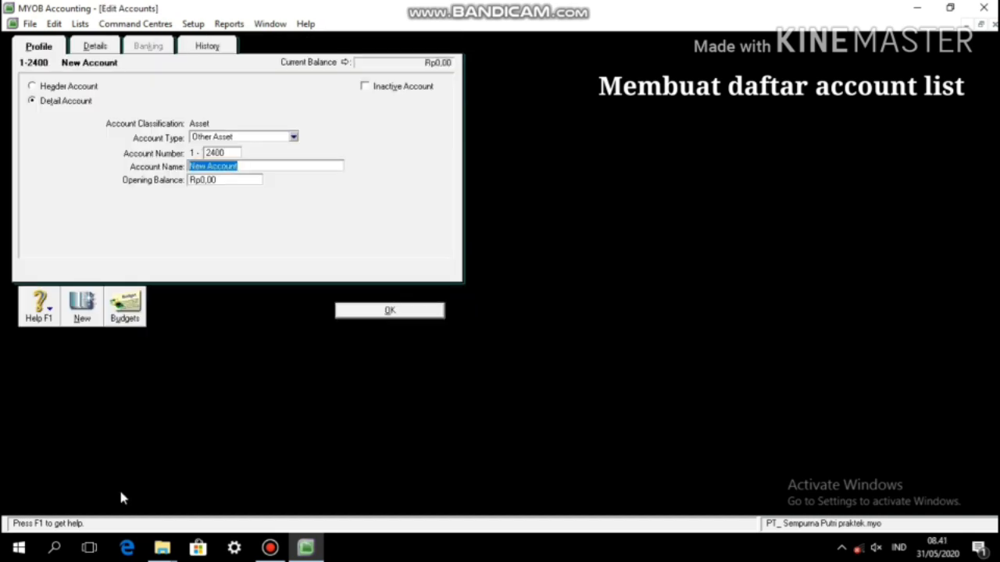
text(Akum. peny. pera)
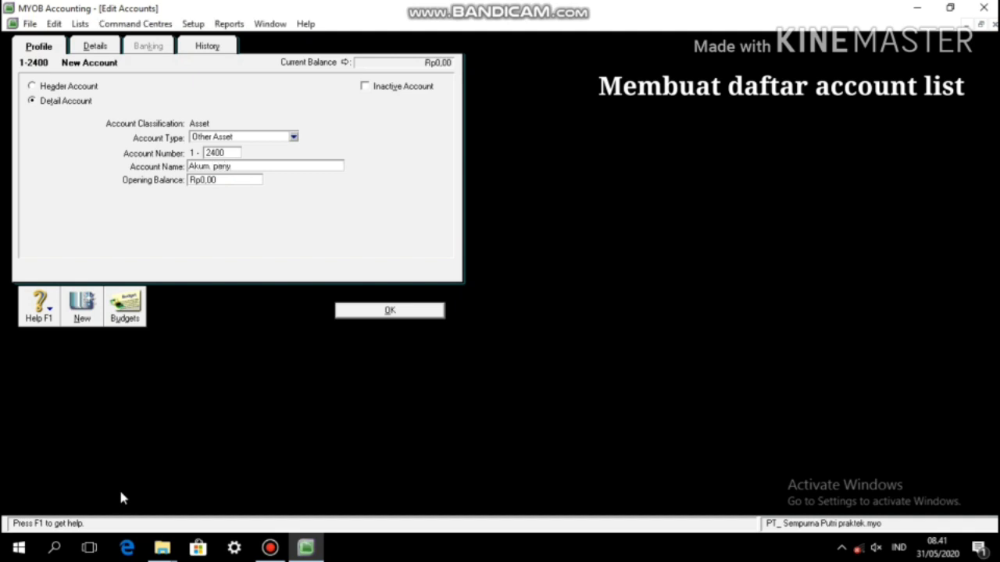
text(an bengkel)
click(395, 311)
click(125, 488)
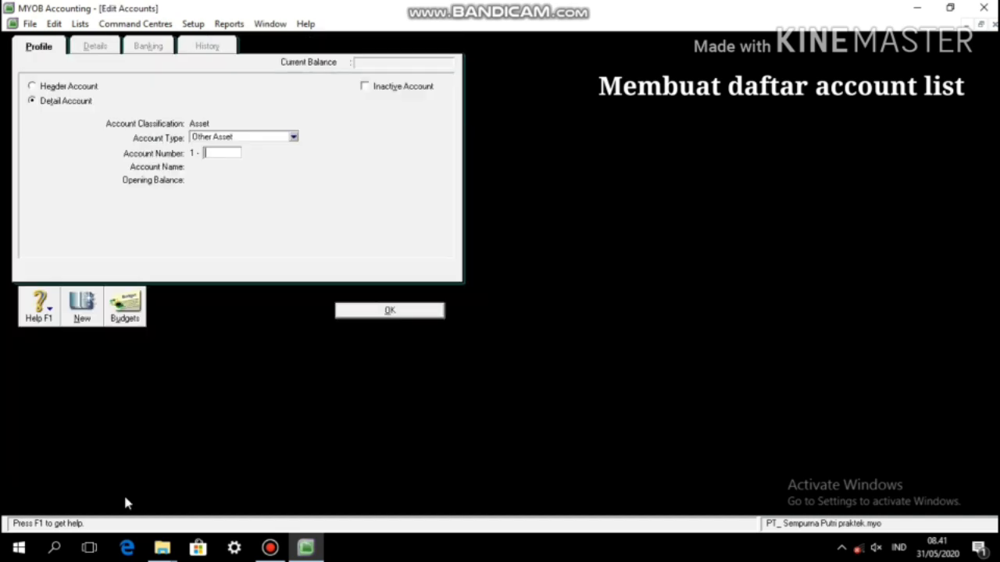
text(2500)
key(Tab)
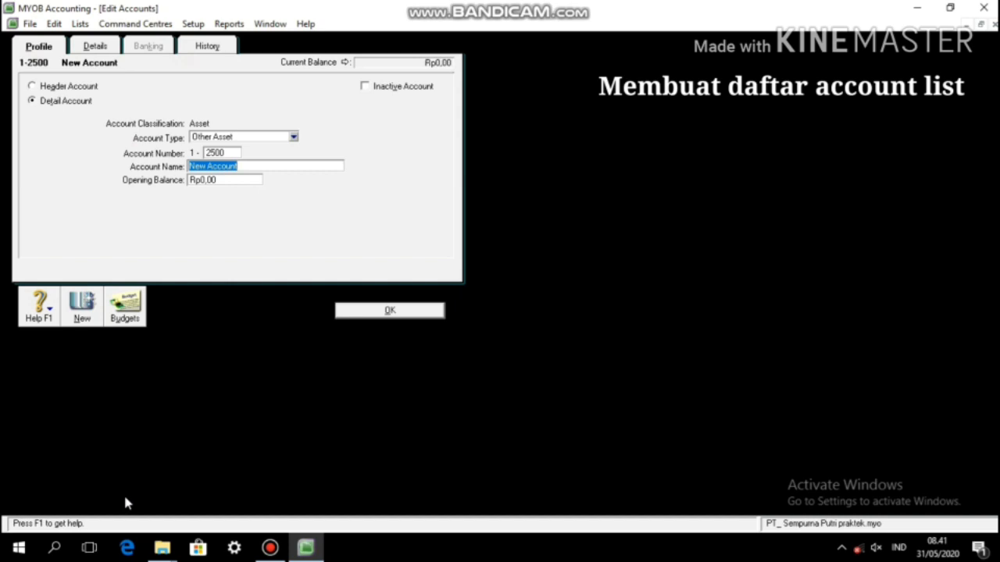
text(Gedu)
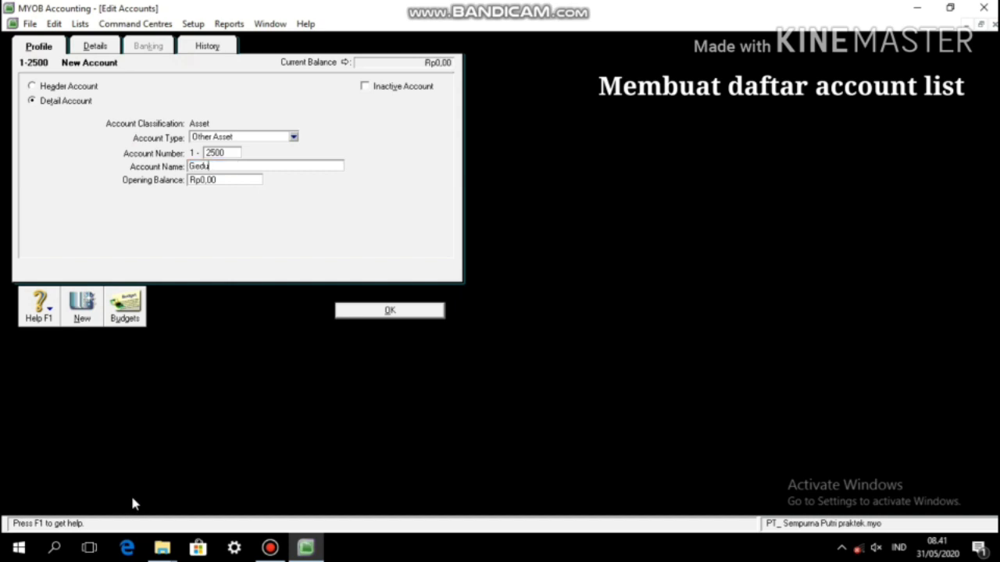
text(ng)
click(360, 310)
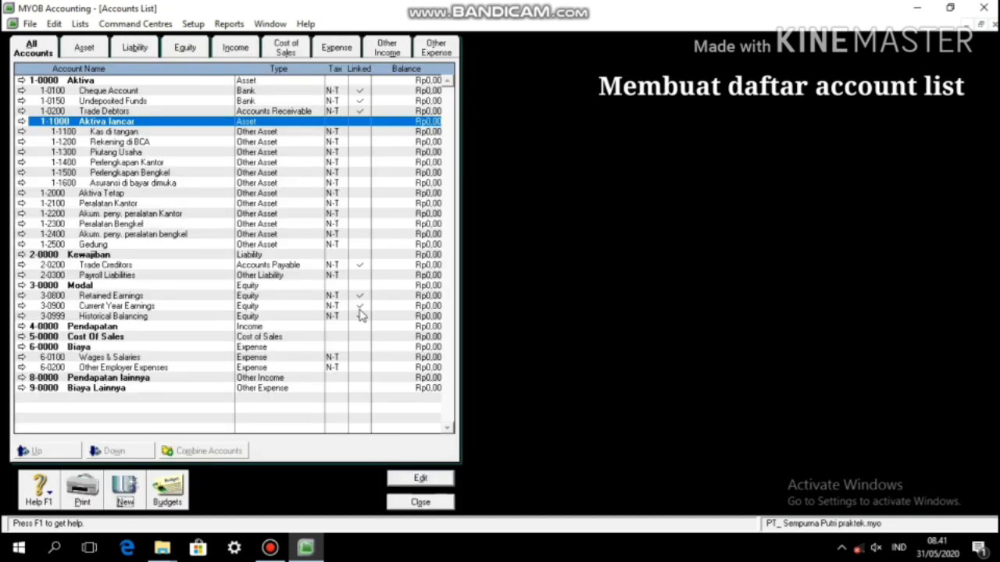
Step: Add accounts 1-2600 Akum. peny. gedung and 1-2700 Tanah
click(123, 480)
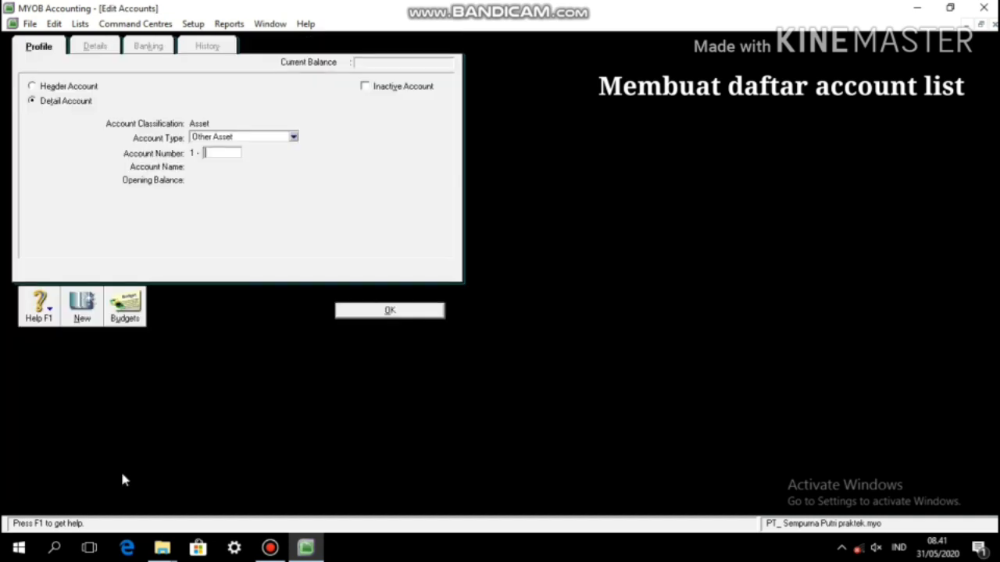
text(2600)
key(Tab)
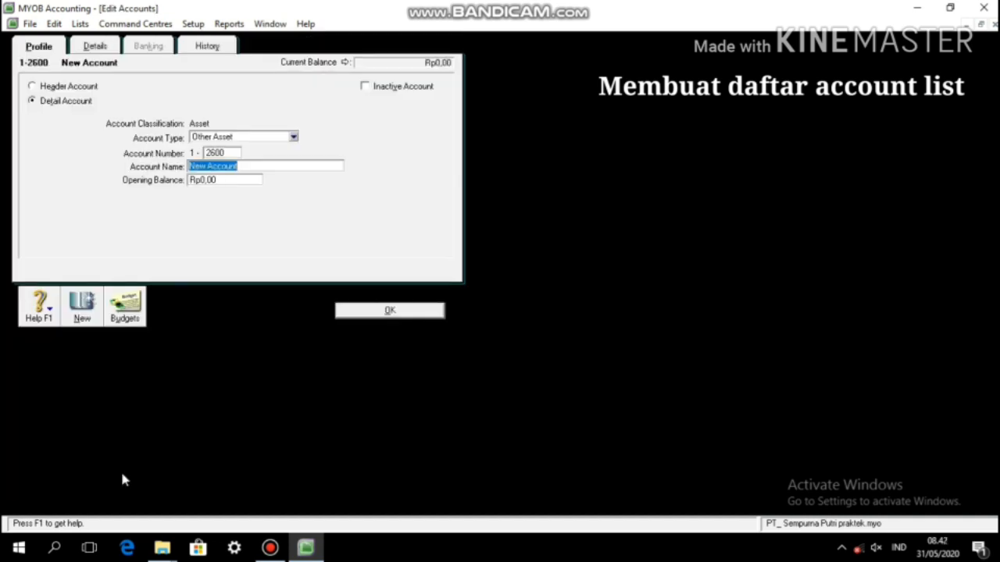
text(Akum. peny)
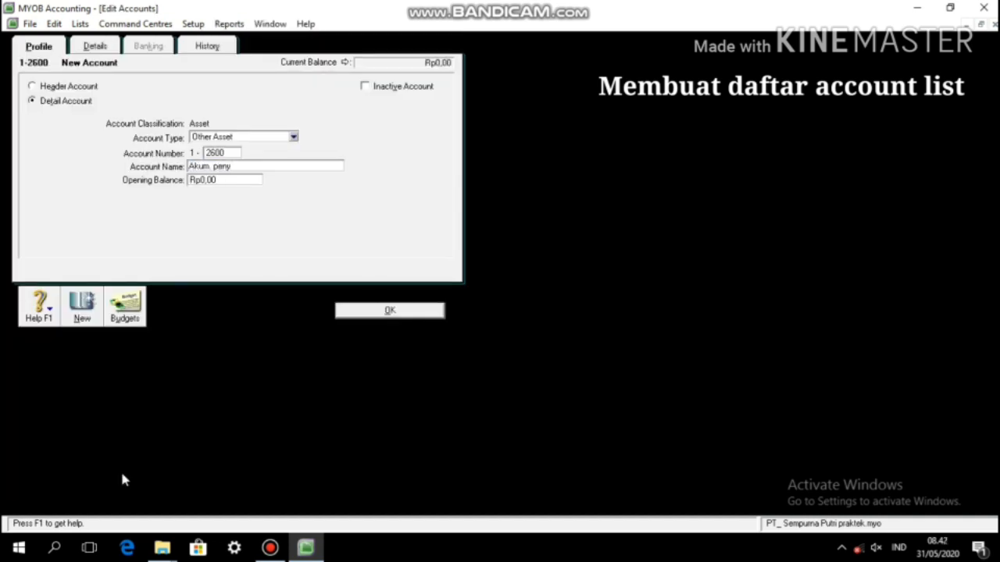
text(. gedung)
click(383, 312)
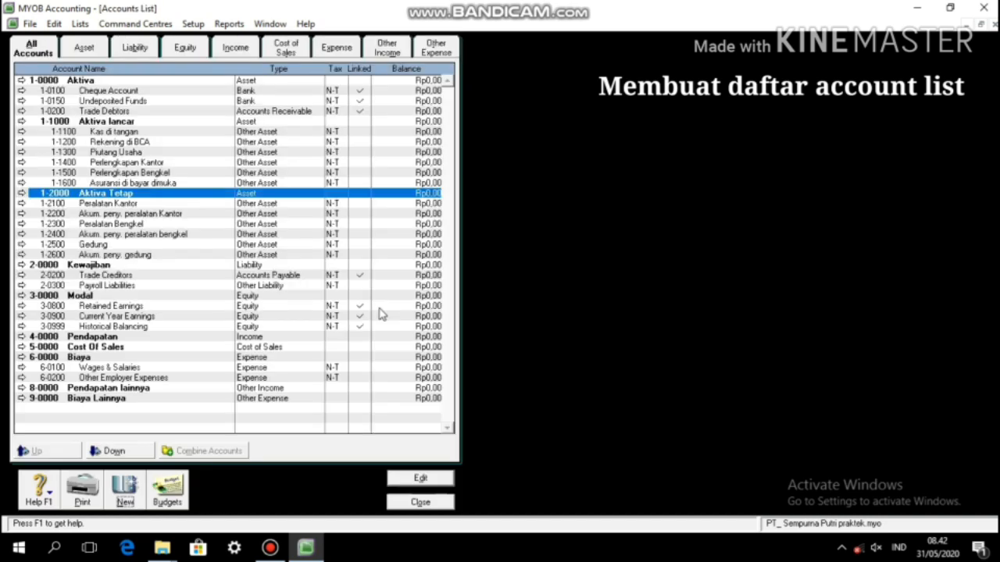
click(124, 486)
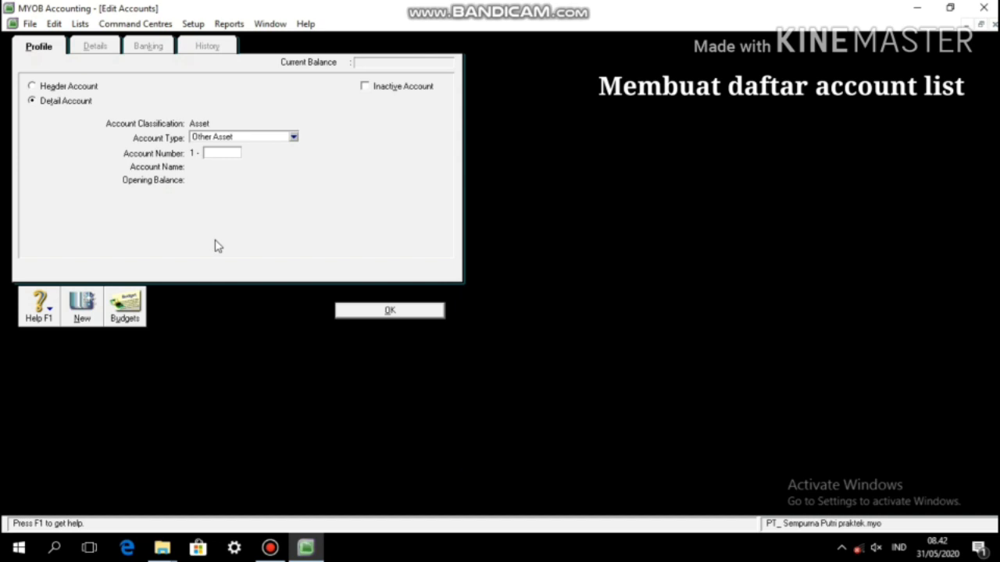
text(700)
key(Tab)
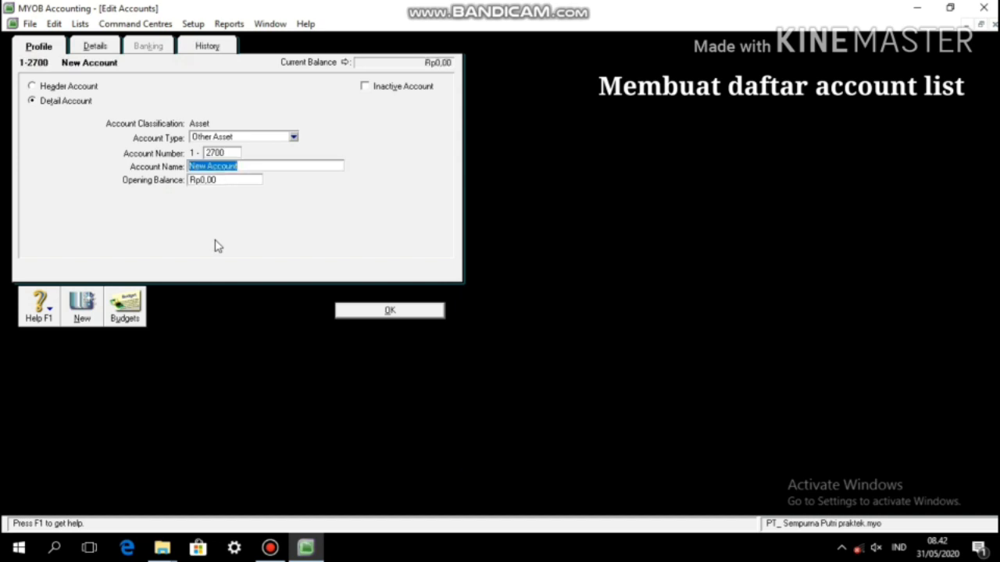
text(Tanah)
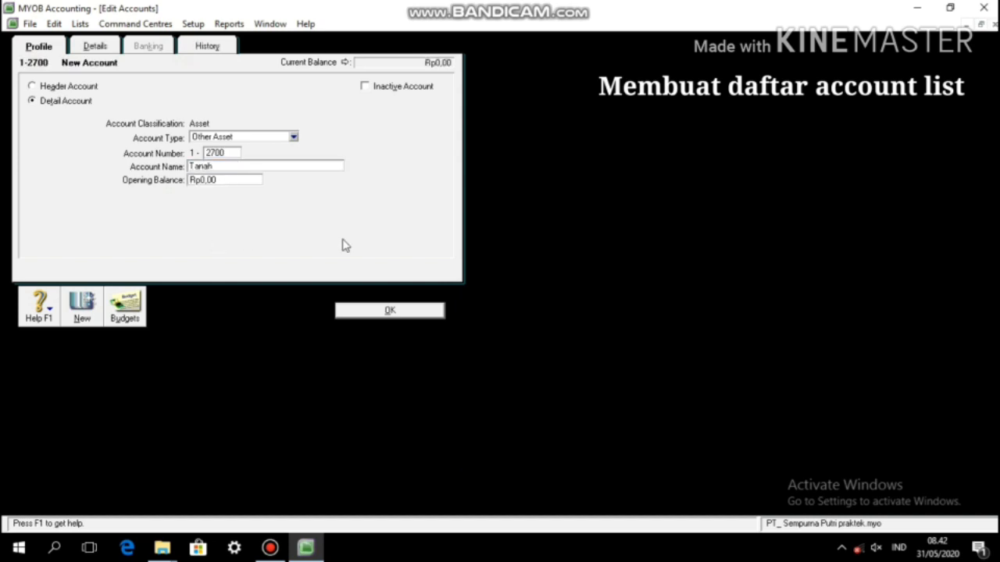
click(390, 310)
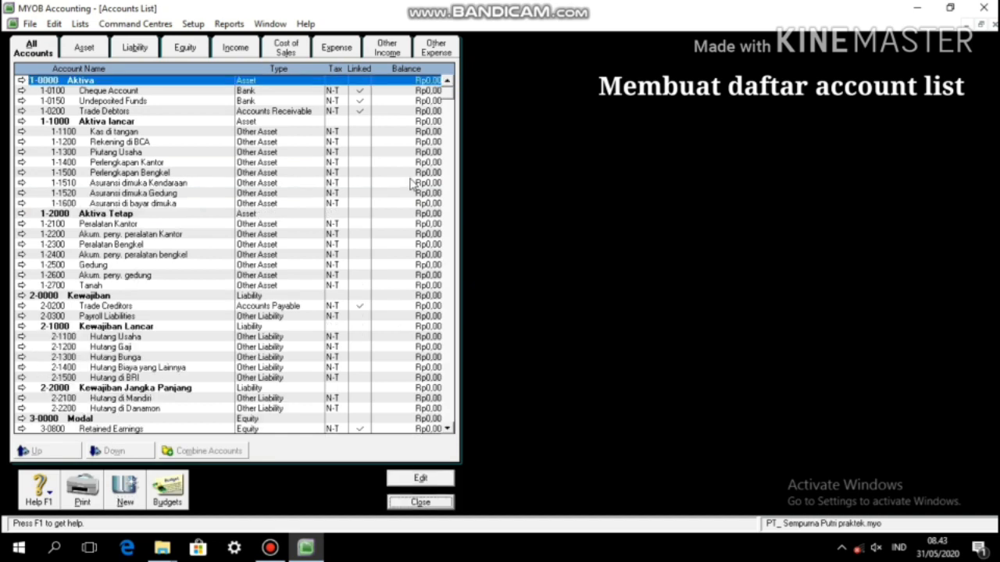
Step: Close the Accounts List and open Setup > Balances > Account Opening Balances
scroll(411, 183, down, 14)
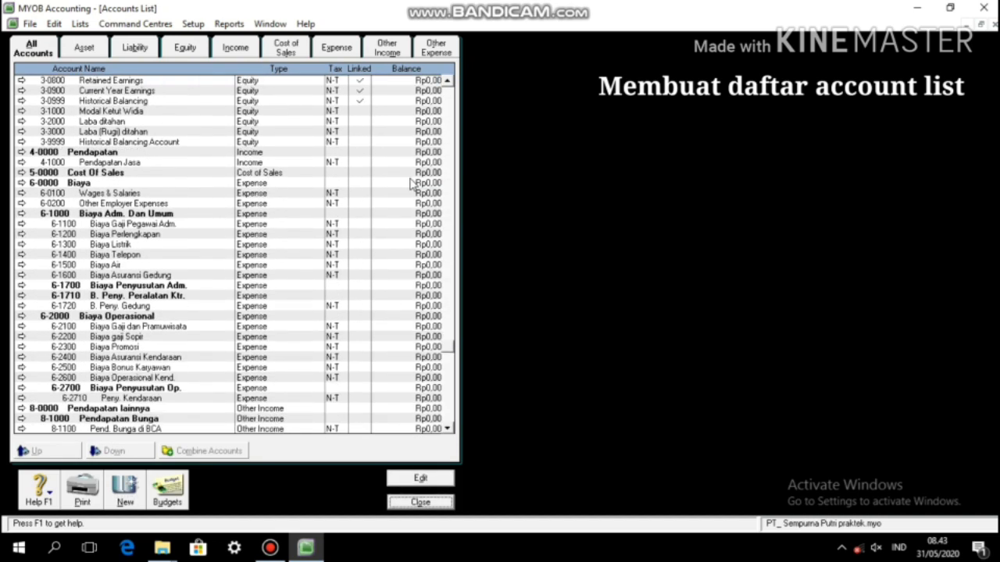
click(420, 504)
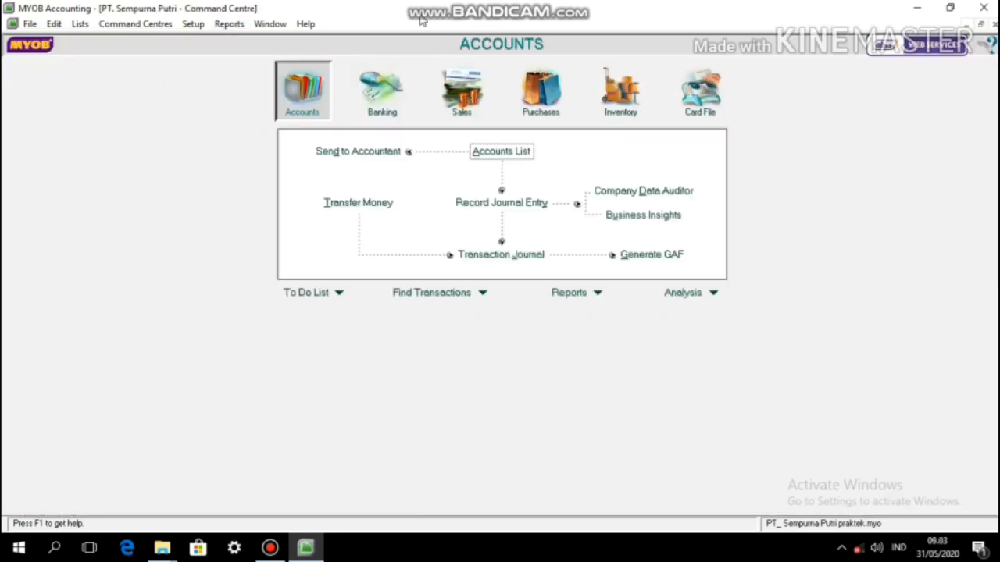
click(192, 24)
mouse_move(229, 23)
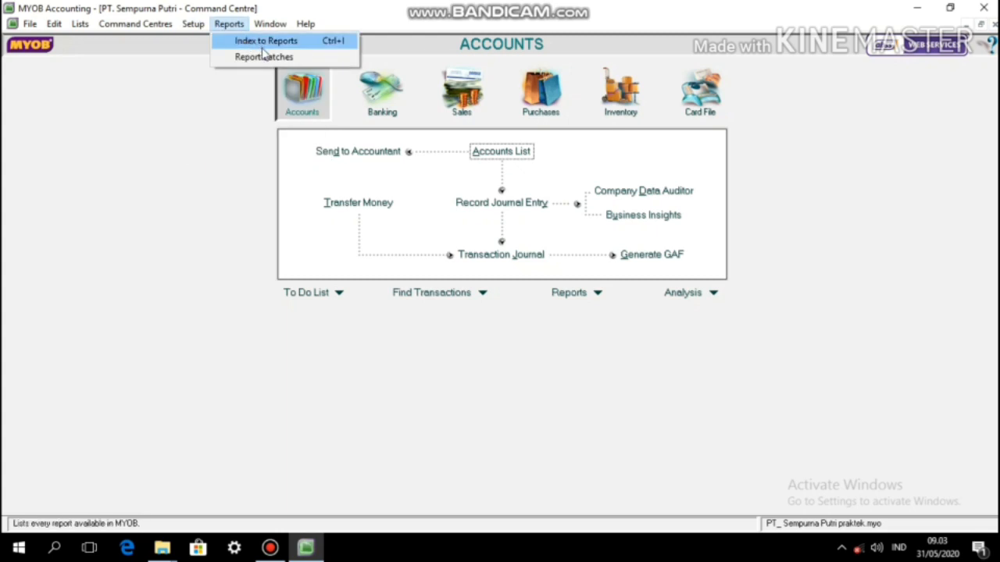
mouse_move(193, 24)
mouse_move(316, 57)
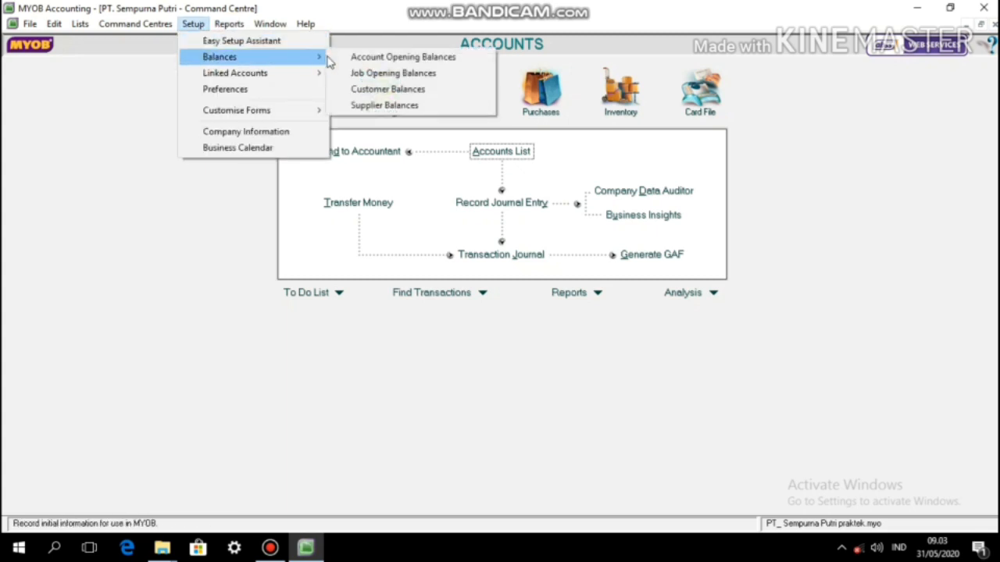
click(362, 56)
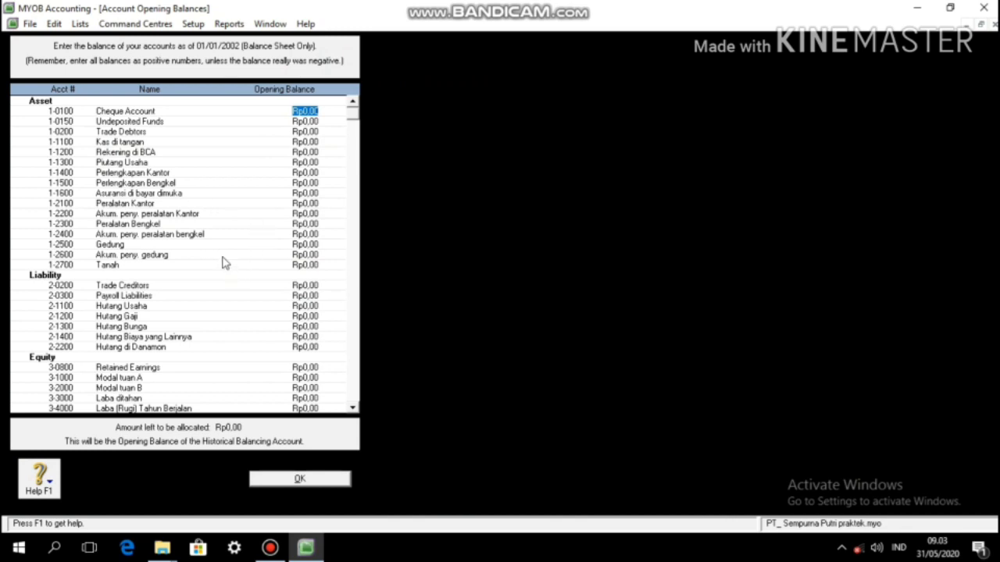
Step: Enter current-asset balances: Kas di tangan 23.000.000, Rekening di BCA 45.000.000, Piutang Usaha 4.000.000, Perlengkapan Kantor 3.000.000, Perlengkapan Bengkel 12.000.000, Asuransi 4.800.000
key(Down)
key(Down)
key(Down)
text(23.000.00)
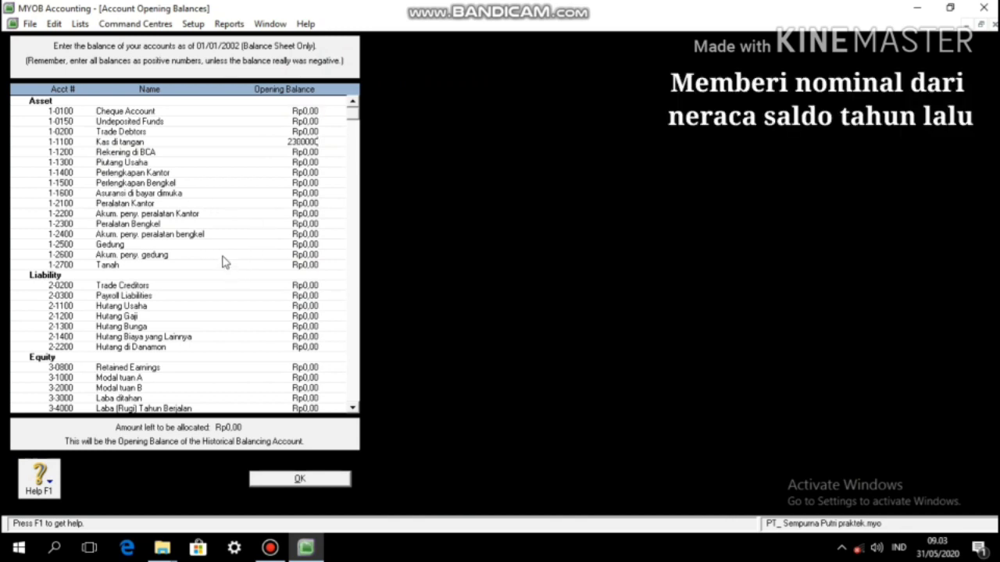
text(0)
key(Tab)
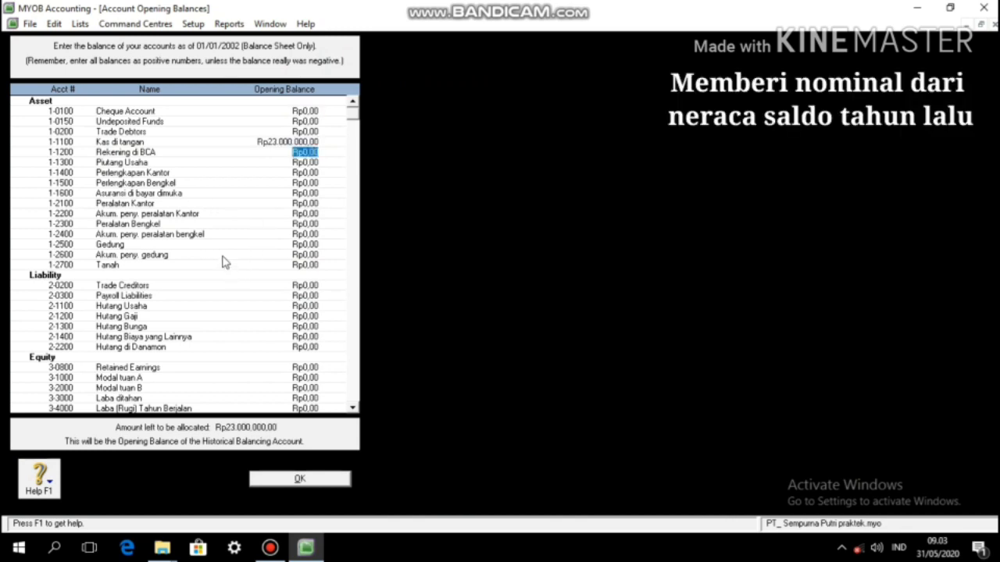
text(45000000)
key(Tab)
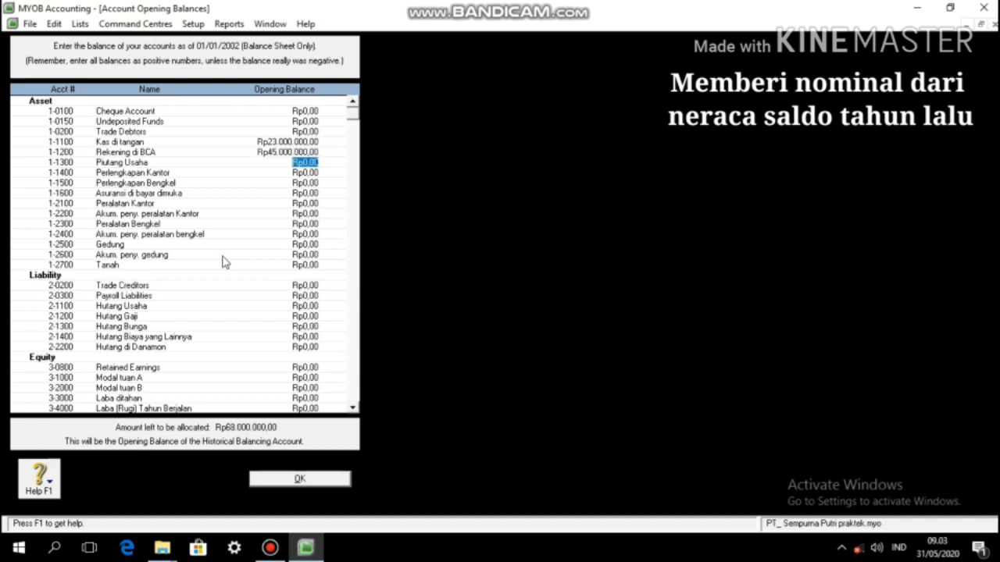
text(4.000.000)
key(Tab)
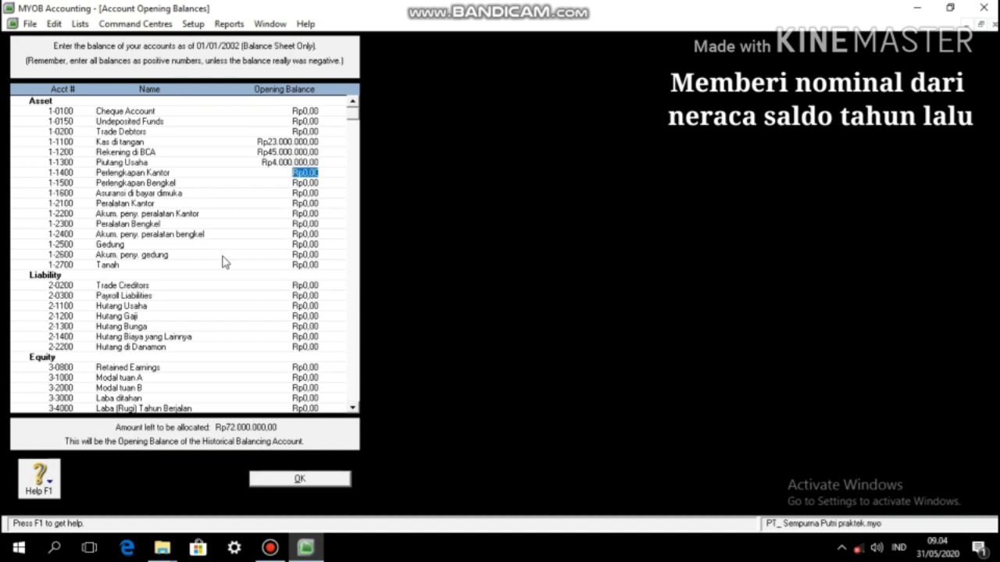
text(3000000)
key(Tab)
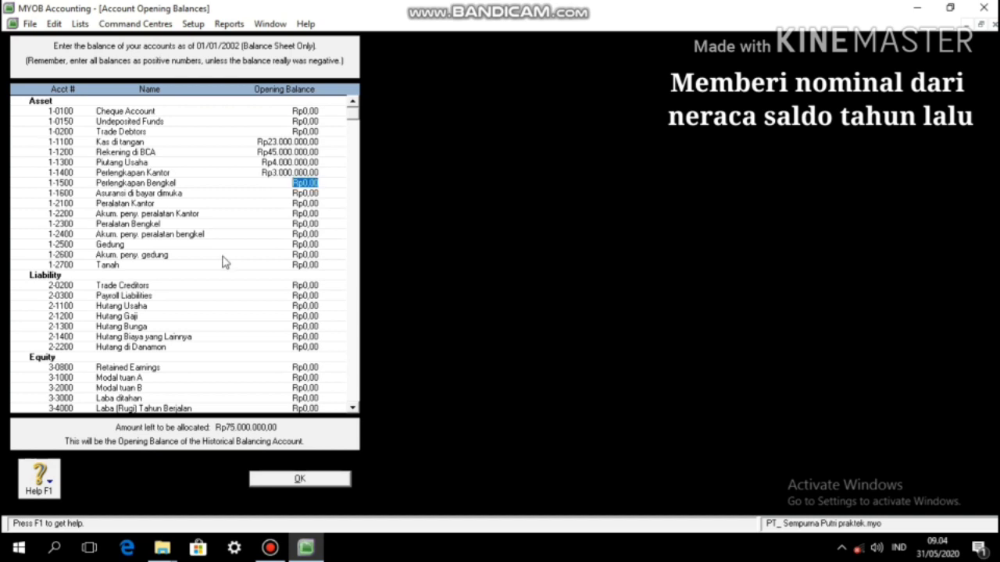
text(12000000)
key(Tab)
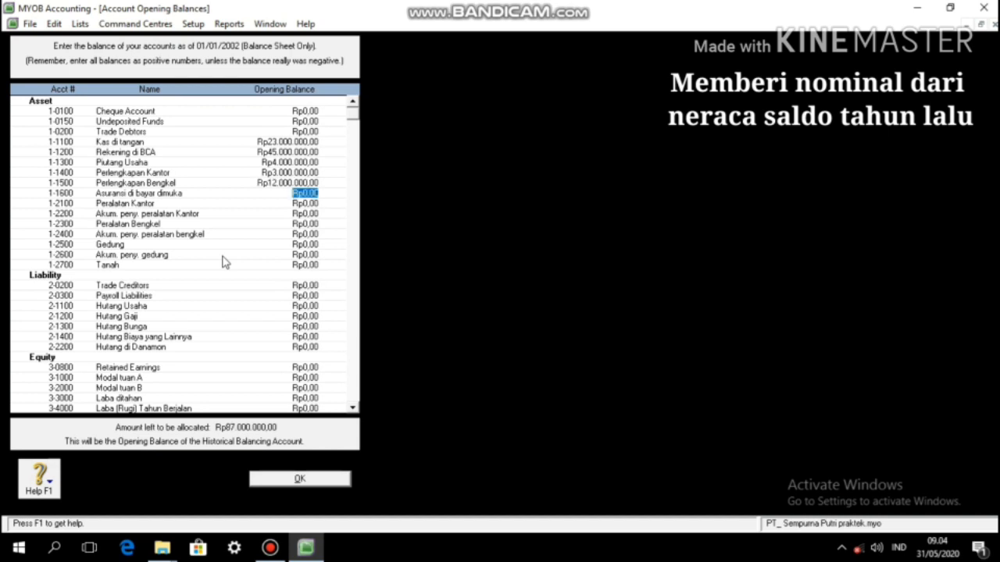
text(4800000)
key(Tab)
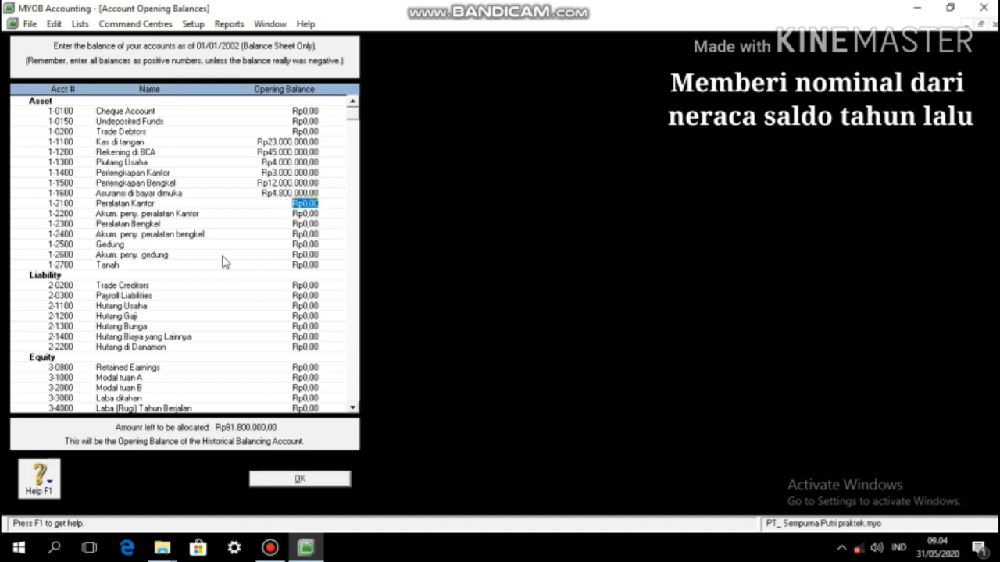
Step: Enter fixed-asset balances: corrected Peralatan Kantor, depreciation -4.000.000, Peralatan Bengkel 20.000.000/-16.000.000, Gedung 60.000.000/-35.000.000, Tanah 90.000.000
text(900.000.000)
key(Tab)
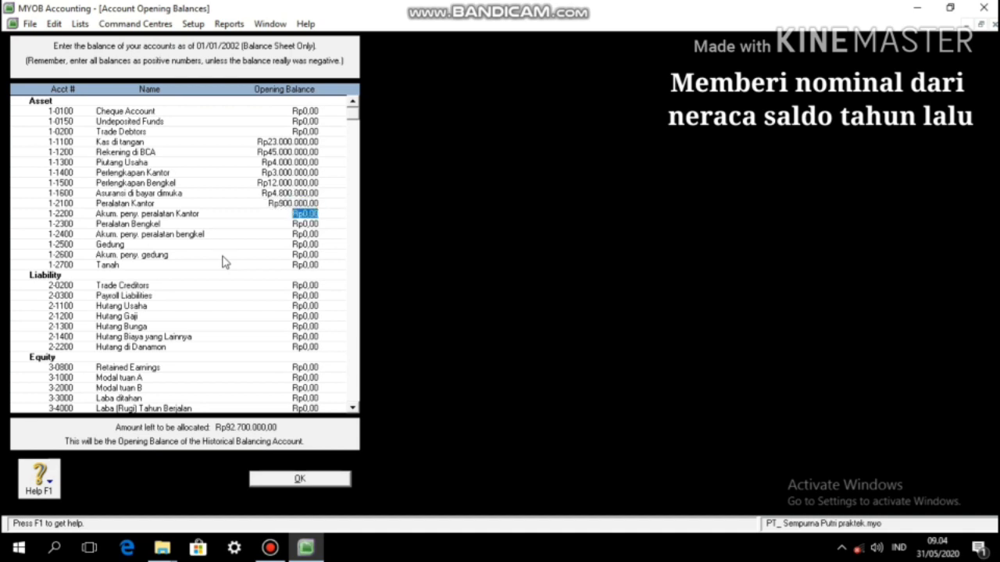
key(shift+Tab)
text(9000000000)
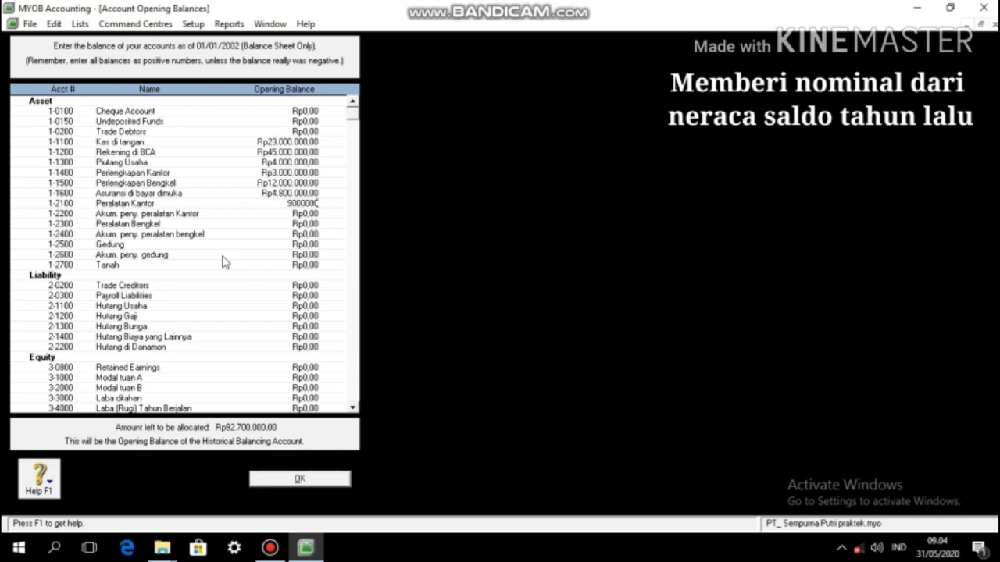
key(Tab)
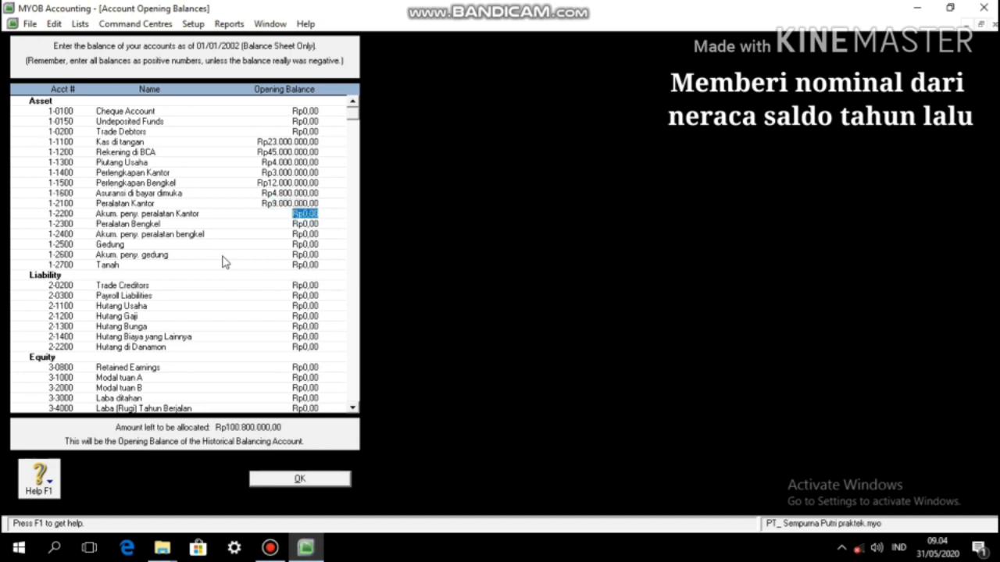
key(BackSpace)
text(-Rp4.000.000)
key(Tab)
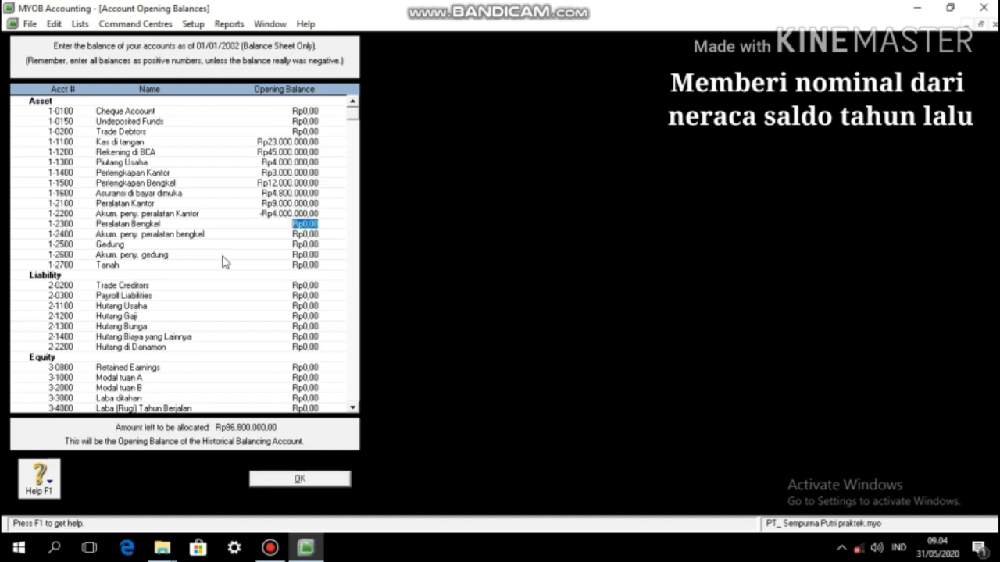
text(20000000)
key(Tab)
text(-)
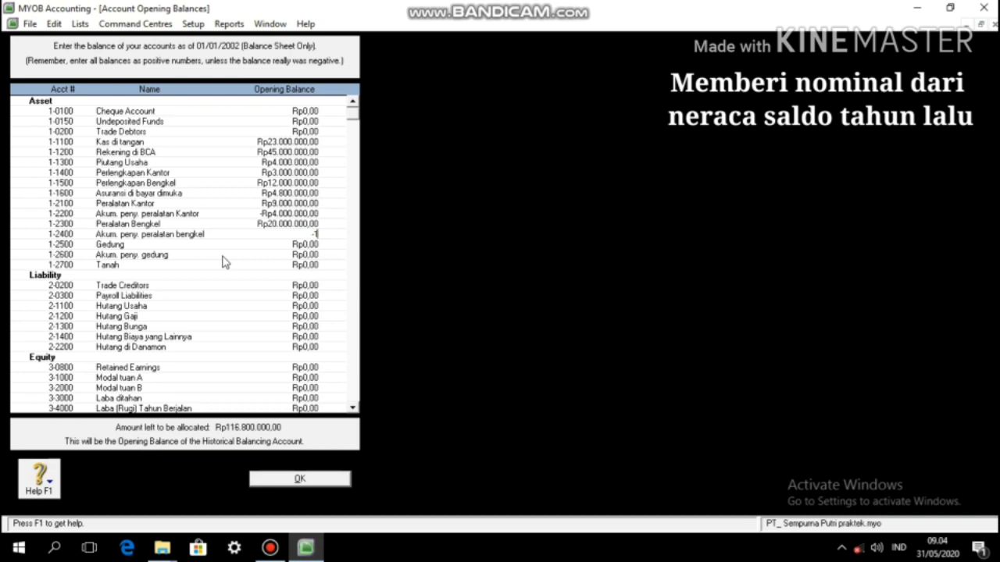
text(16000000)
key(Tab)
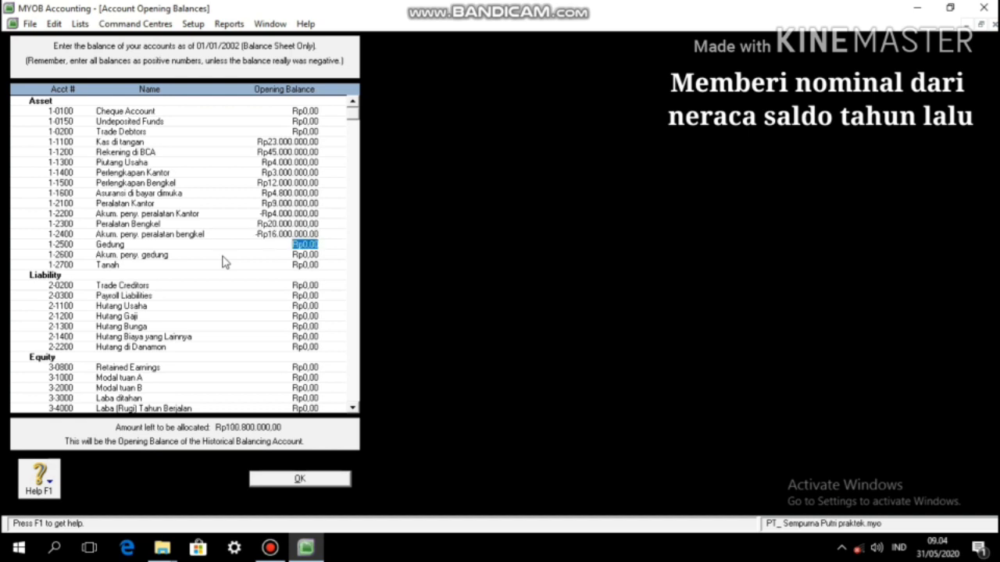
text(60000000)
key(Tab)
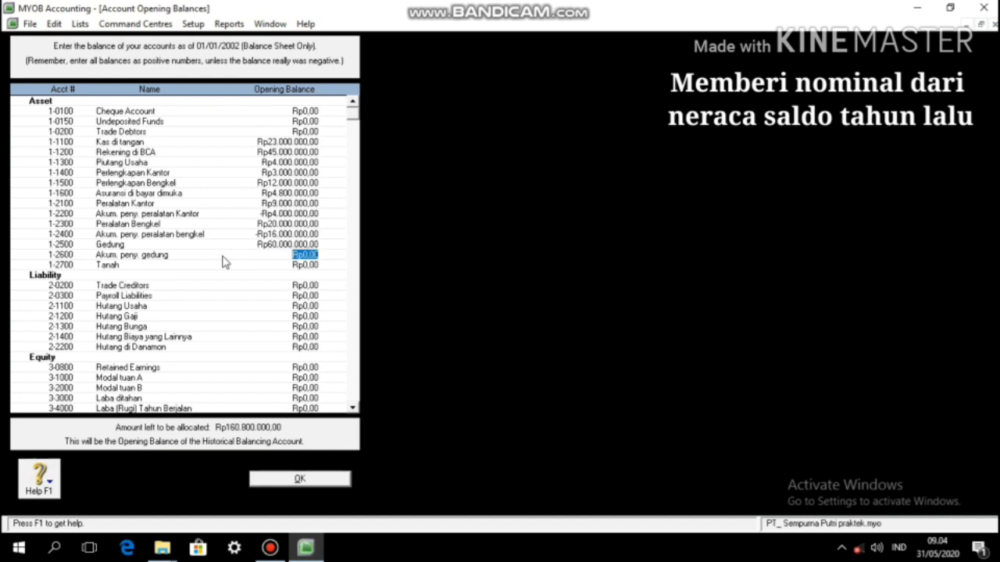
text(-35000000)
key(Tab)
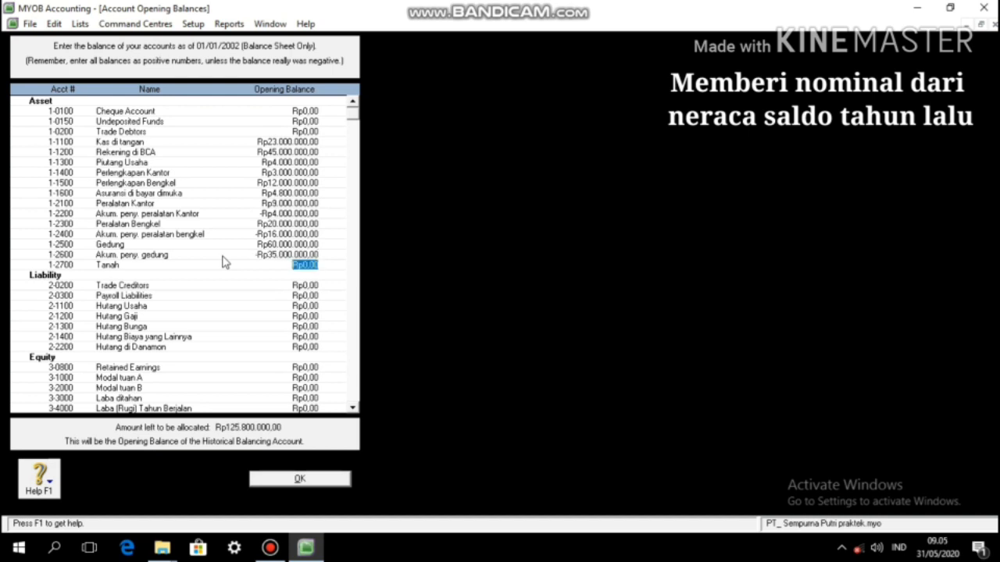
text(90.000.000)
key(Tab)
key(Tab)
Step: Enter liability balances: Hutang Usaha 1.900.000, Hutang Gaji 4.000.000, Hutang Bunga 400.000, Hutang Biaya Lainnya 500.000, Hutang di Danamon 40.000.000
key(Tab)
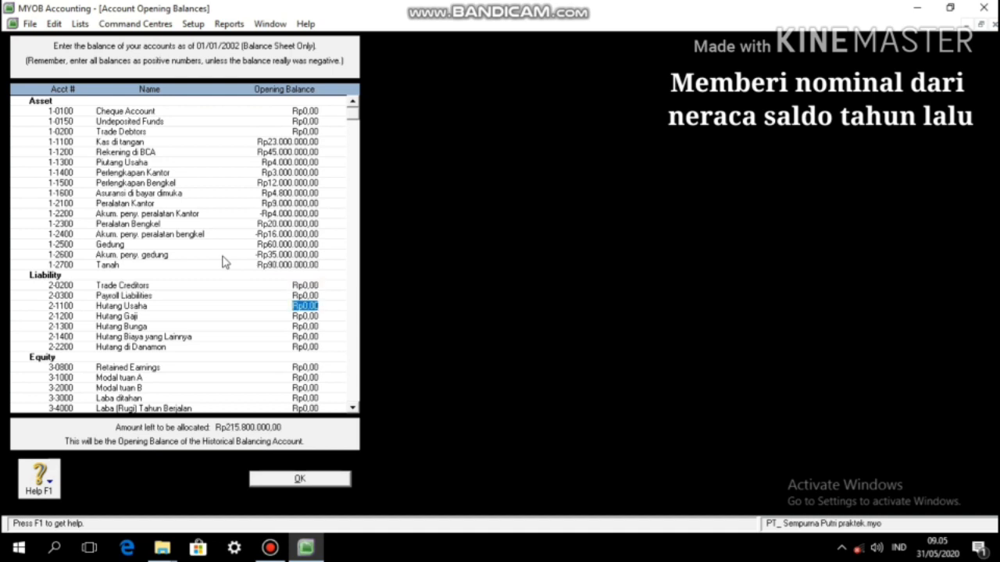
text(1900000)
key(Tab)
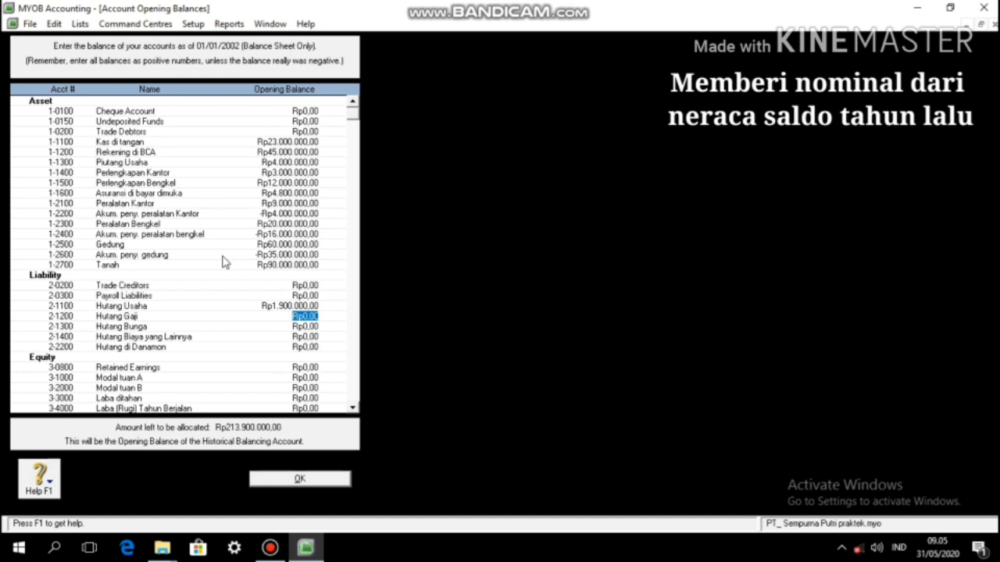
text(4000000)
key(Tab)
text(400000)
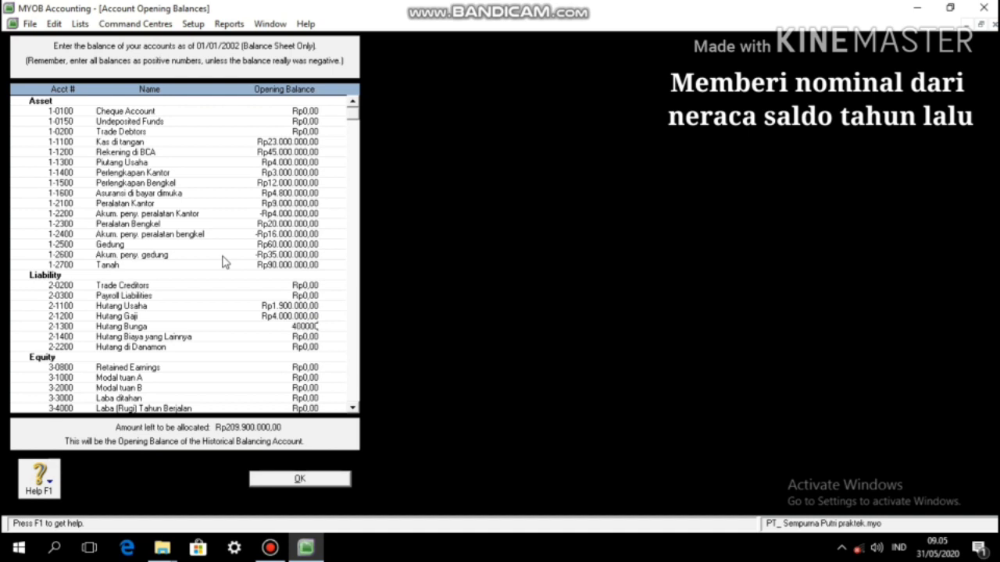
key(Tab)
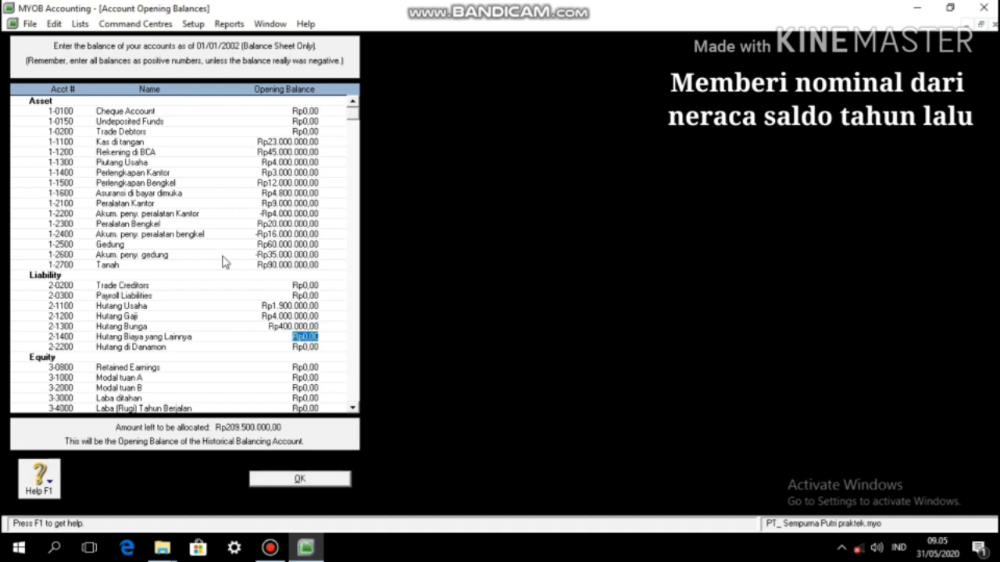
text(500.000)
key(Tab)
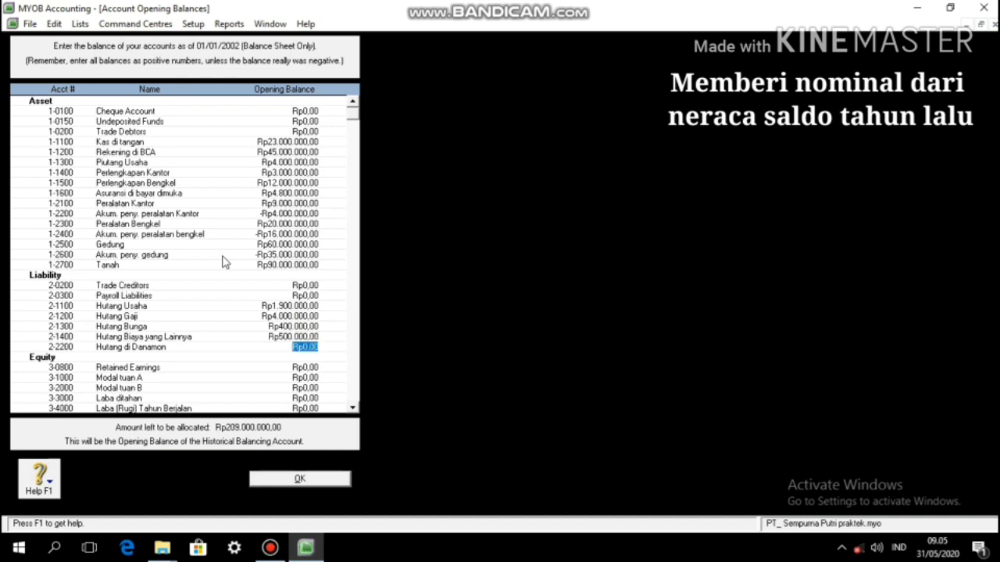
text(40.000.0)
text(00)
key(Tab)
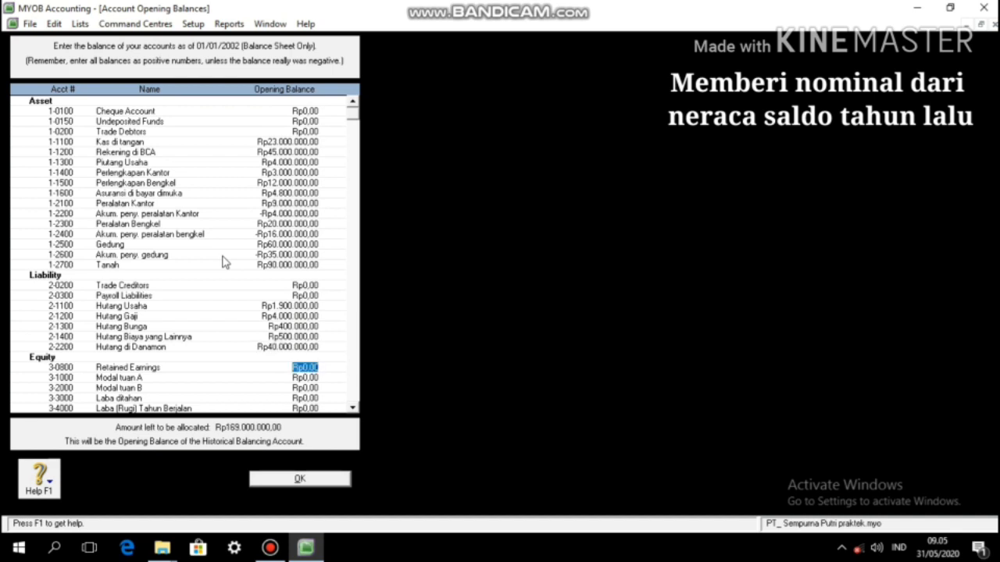
Step: Enter equity balances: Modal tuan A 70.000.000, Modal tuan B 70.000.000, and Laba ditahan
key(Tab)
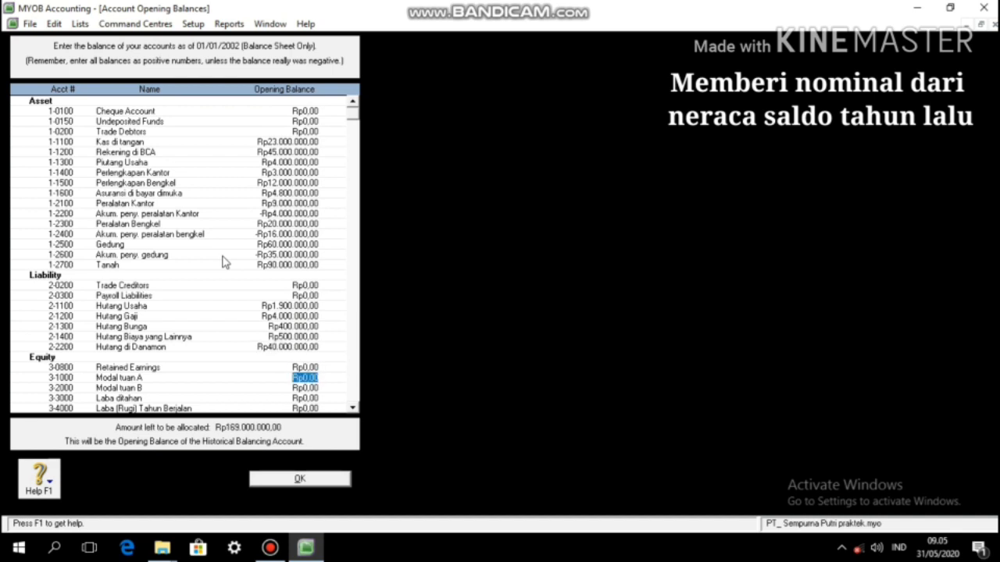
text(70000000)
key(Tab)
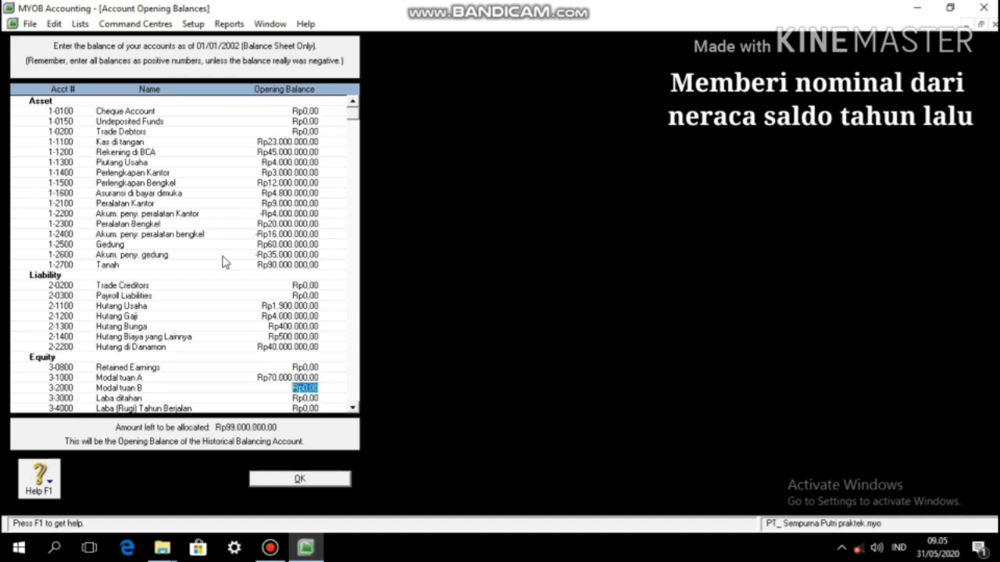
text(70.)
text(000.000)
key(Tab)
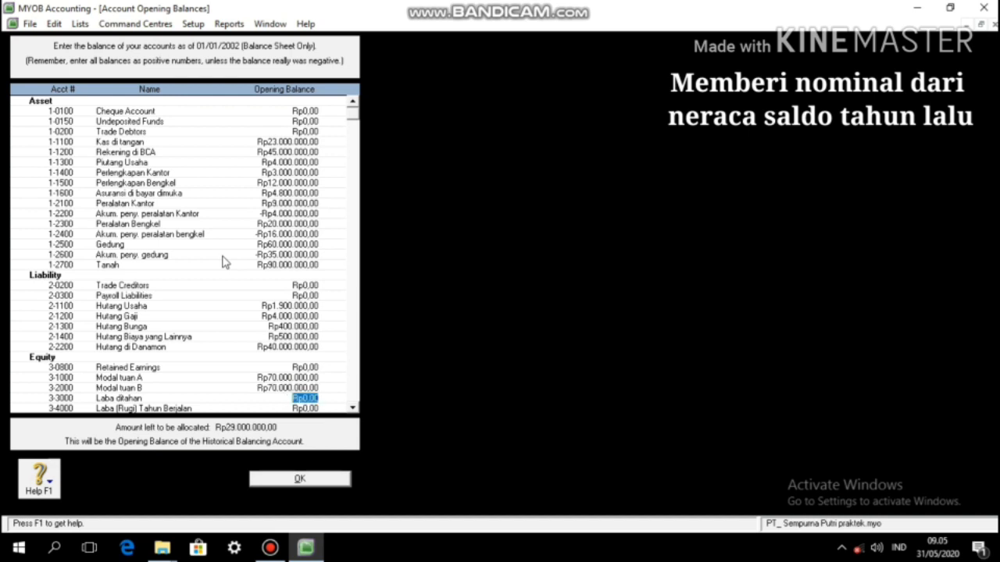
text(29999)
text(000000)
key(Tab)
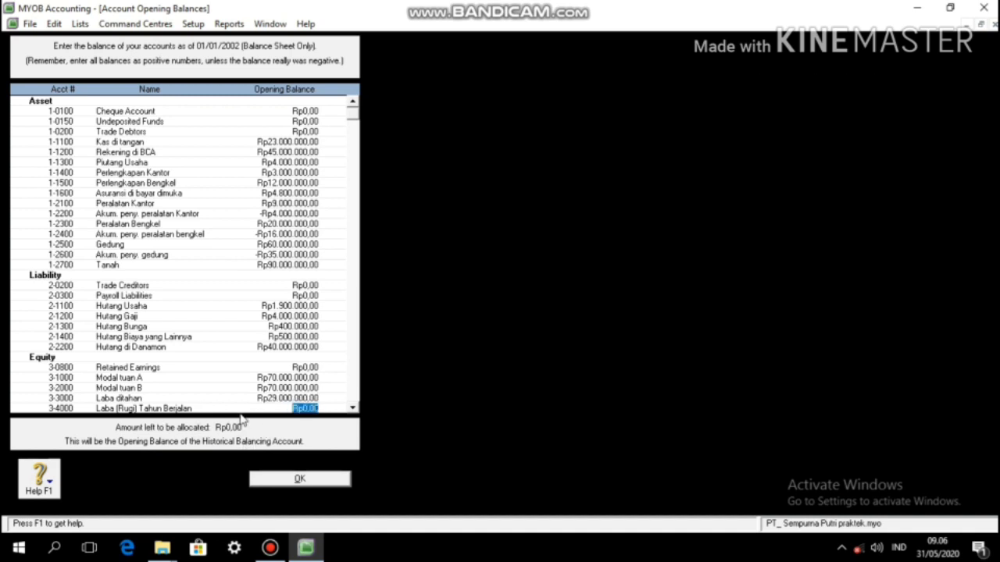
Step: Save the opening balances and link Undeposited Funds to 1-1200 Rekening di BCA
click(297, 479)
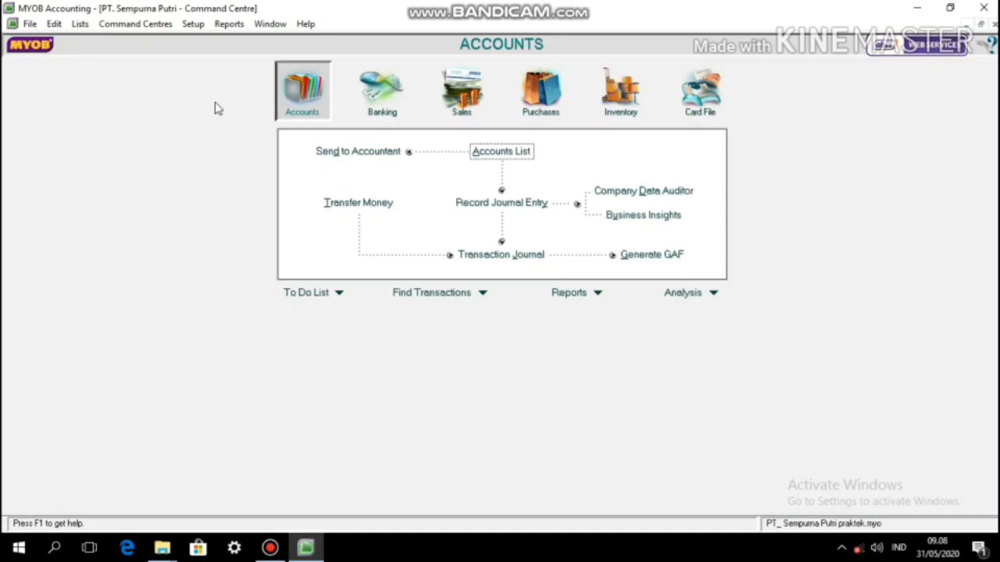
click(193, 23)
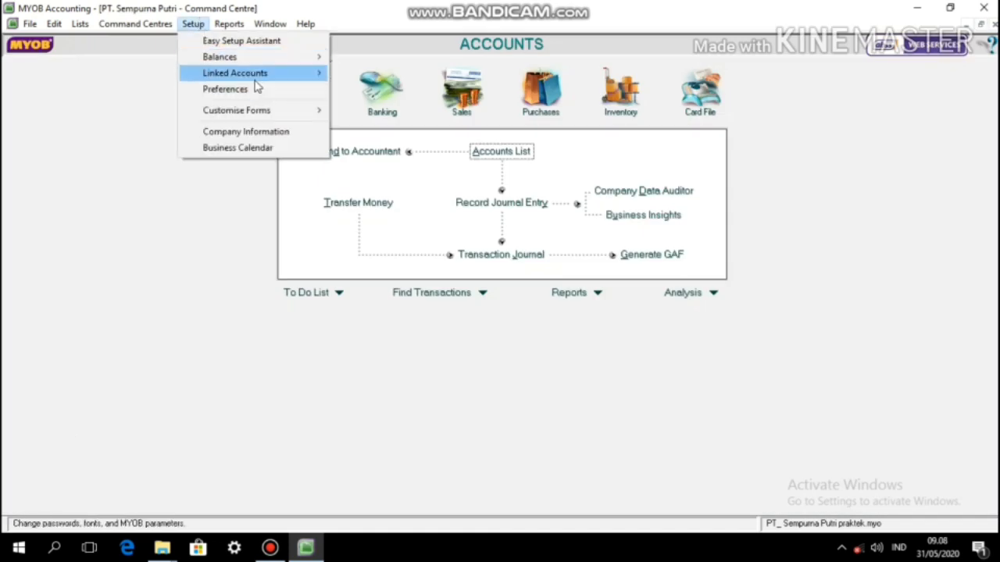
mouse_move(261, 73)
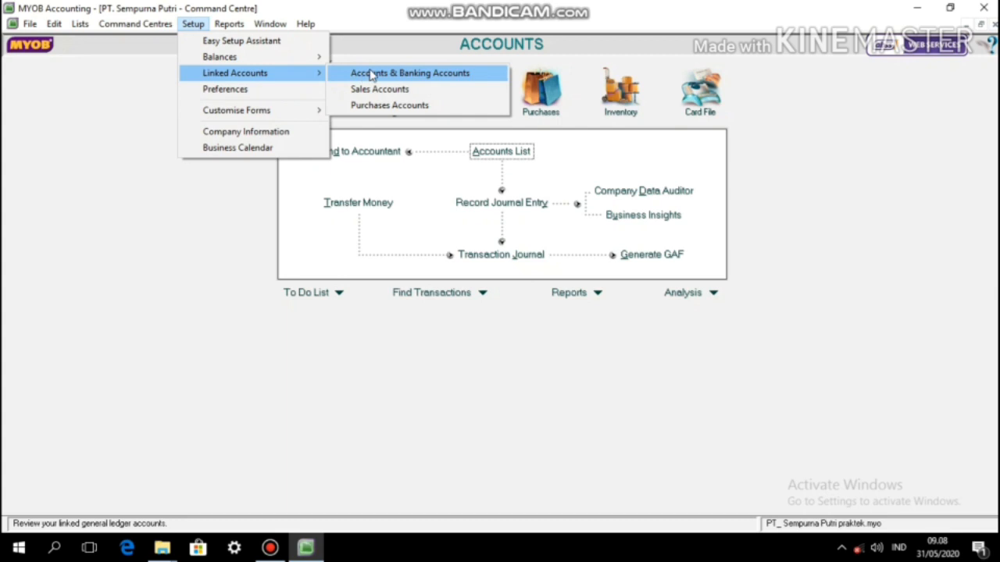
click(371, 73)
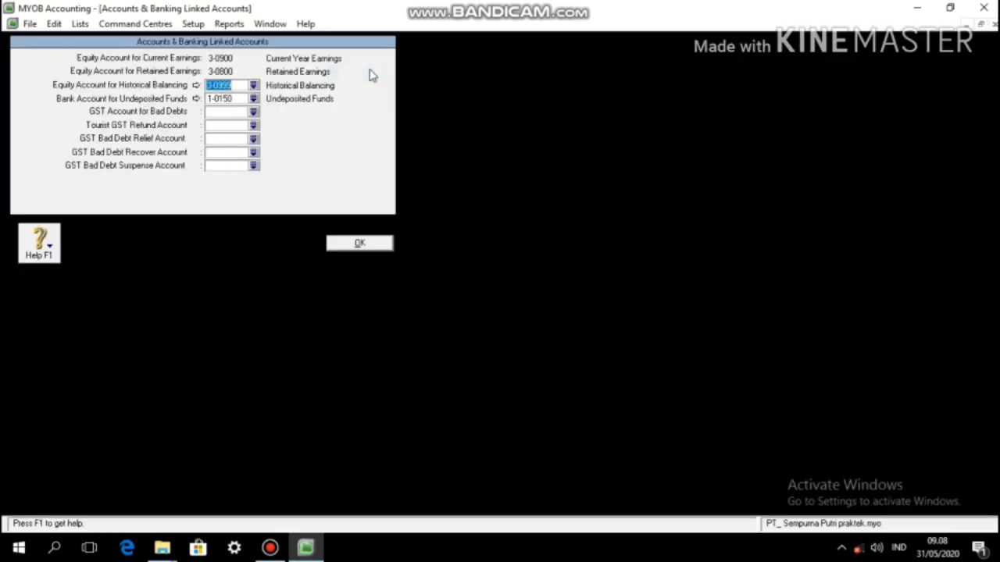
click(254, 100)
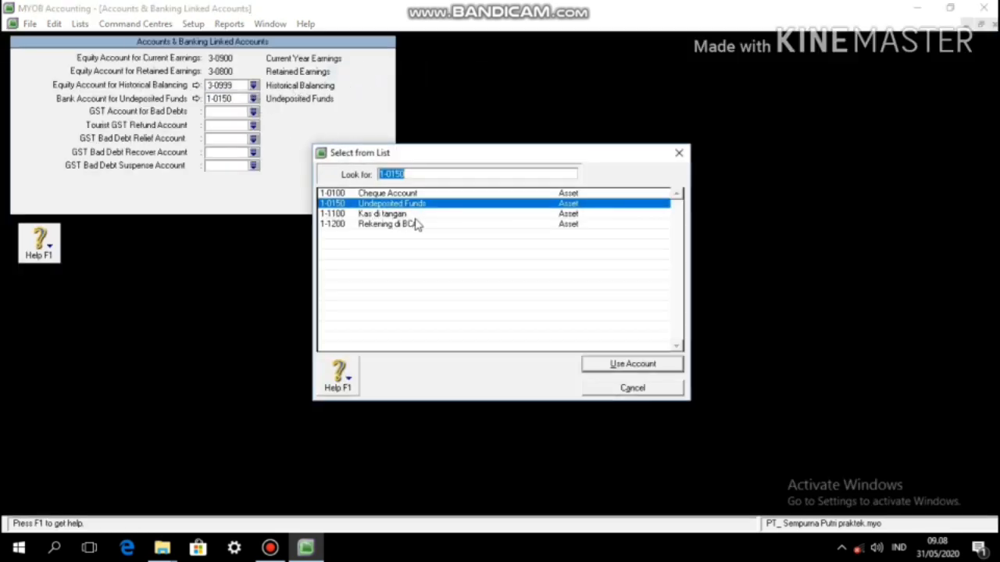
click(414, 224)
click(610, 368)
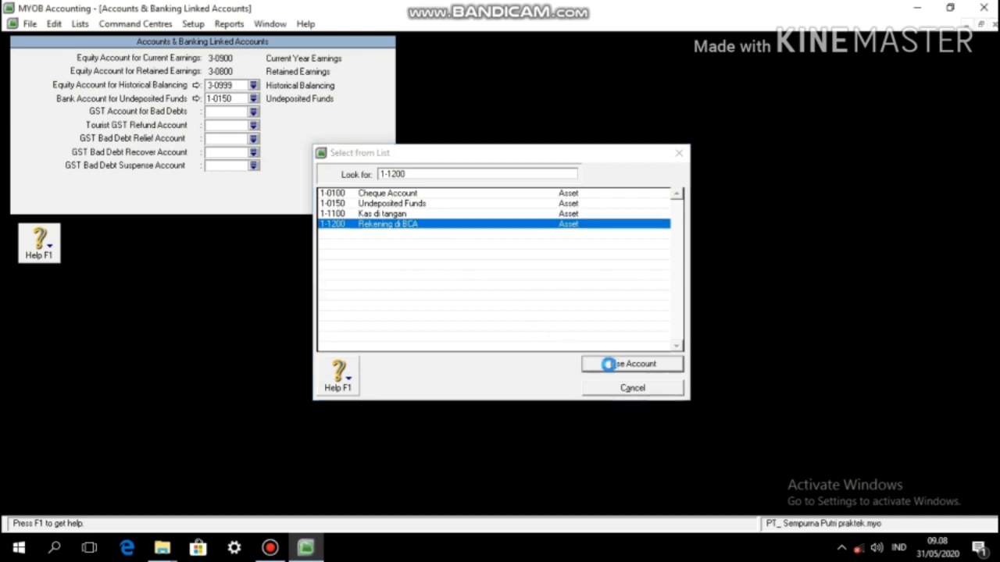
click(541, 342)
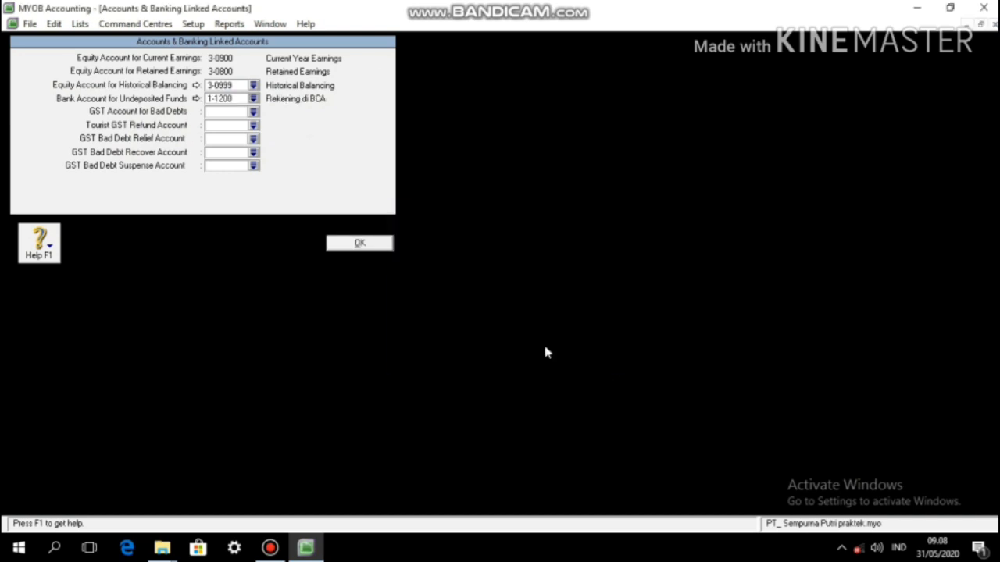
click(373, 246)
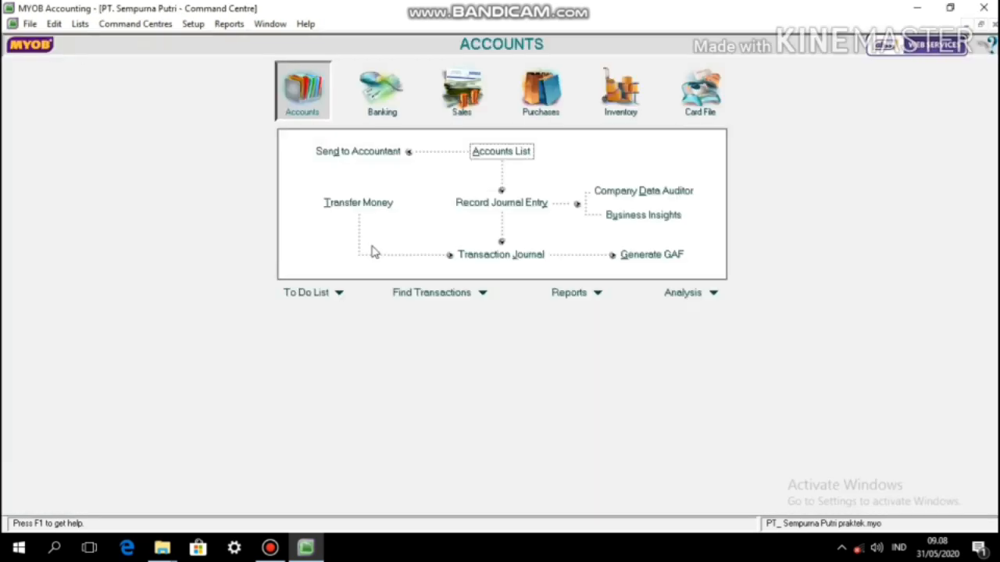
click(193, 23)
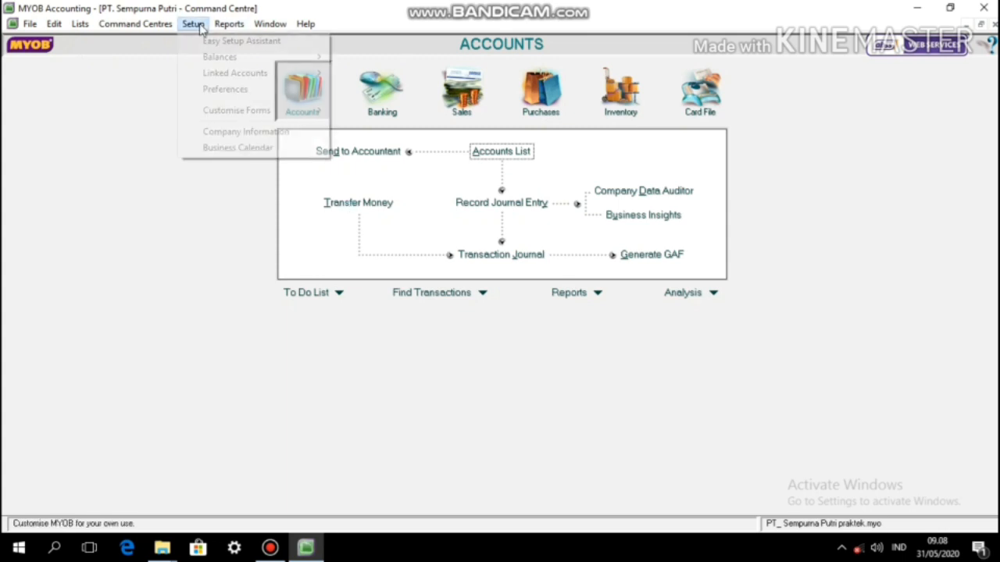
Step: In Sales Linked Accounts, use 1-1300 Piutang Usaha for receivables and 1-1100 Kas di tangan for receipts
mouse_move(226, 72)
click(362, 89)
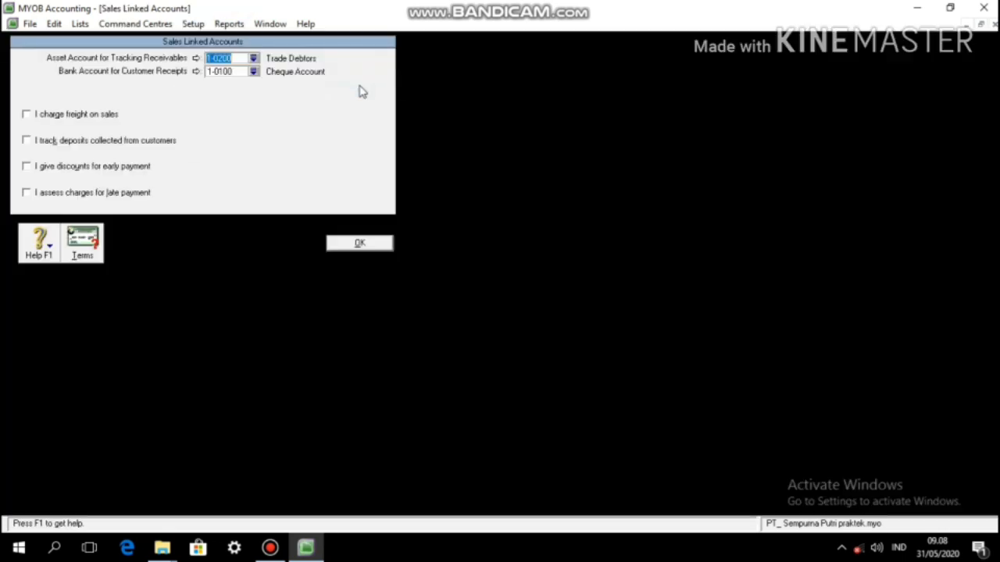
click(254, 58)
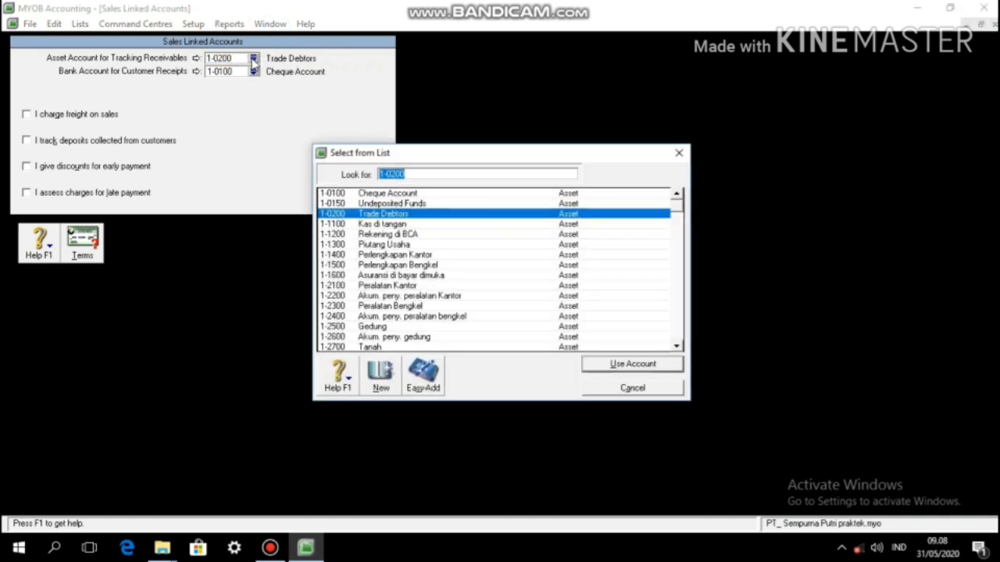
text(113)
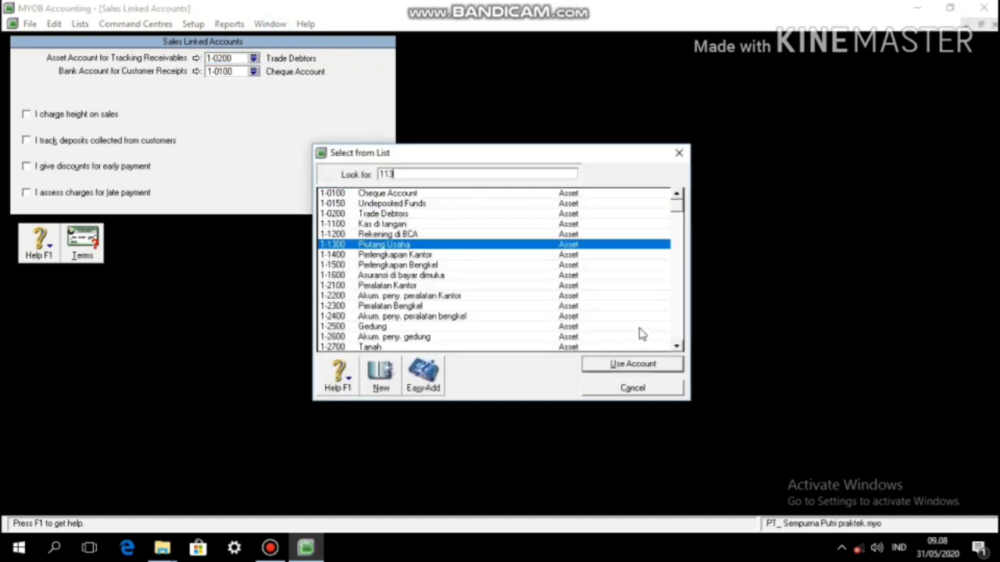
click(646, 367)
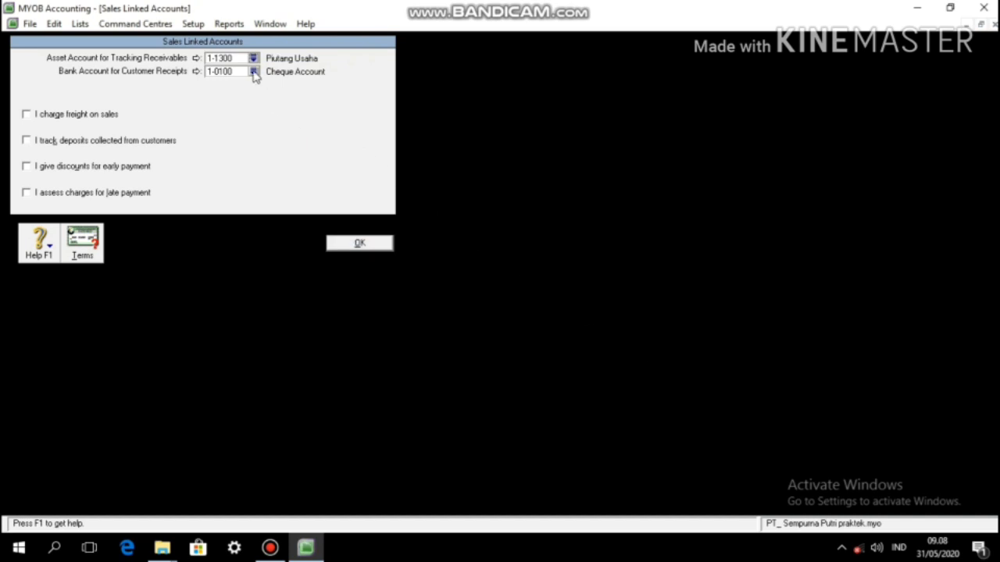
click(253, 71)
text(111)
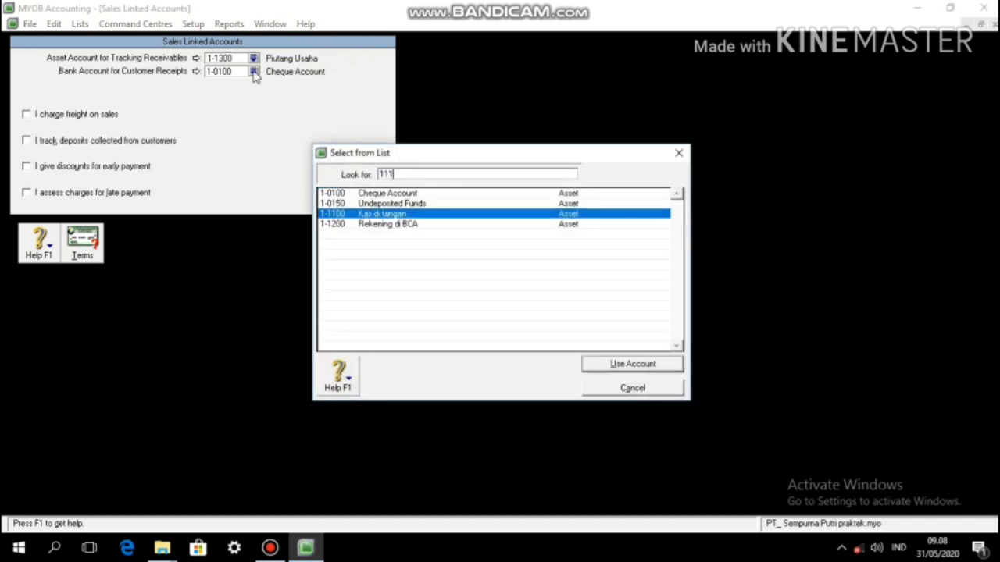
key(Return)
click(361, 240)
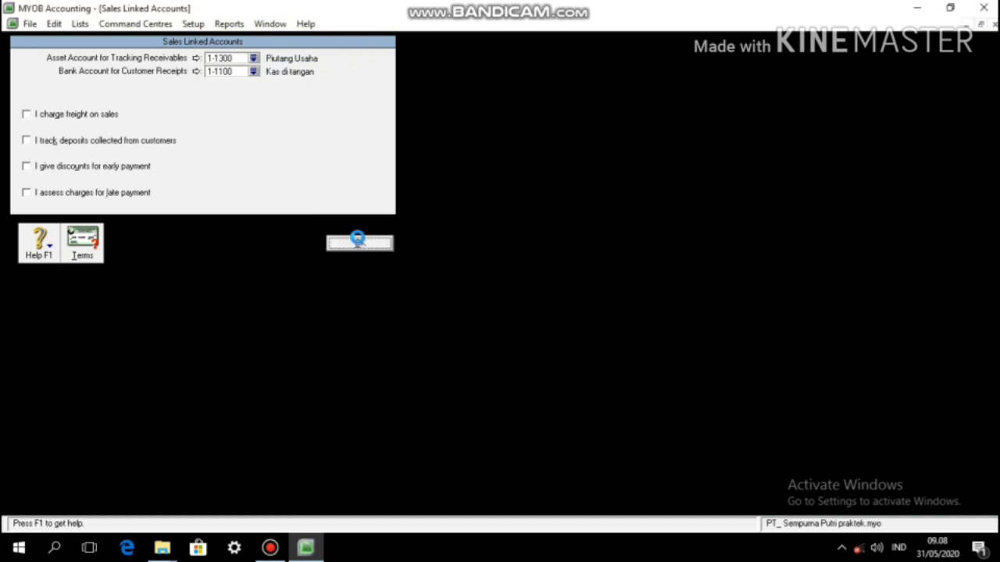
Step: In Purchases Linked Accounts, use 2-1100 Hutang Usaha for payables and 1-1100 Kas di tangan for bills
click(191, 24)
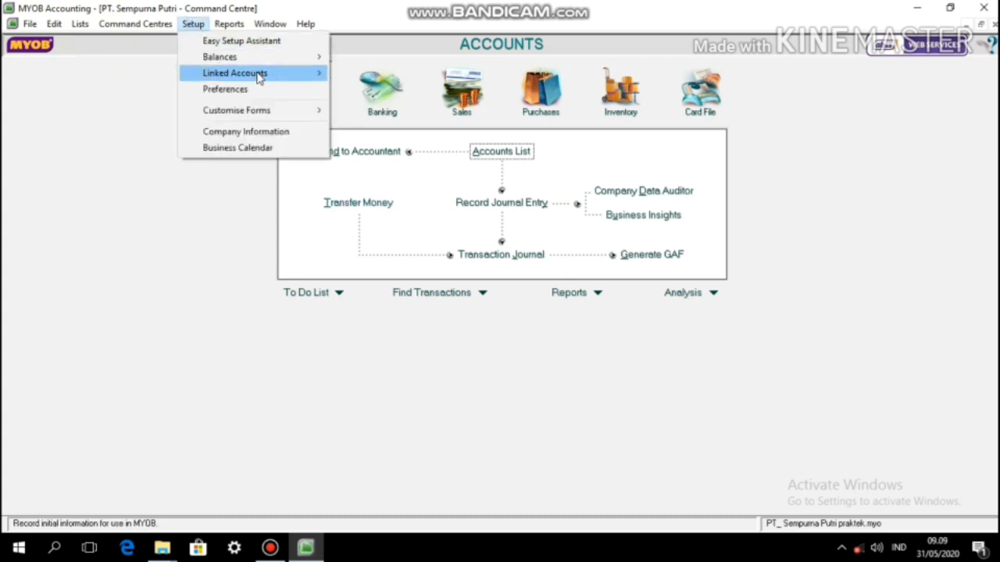
mouse_move(265, 78)
click(381, 105)
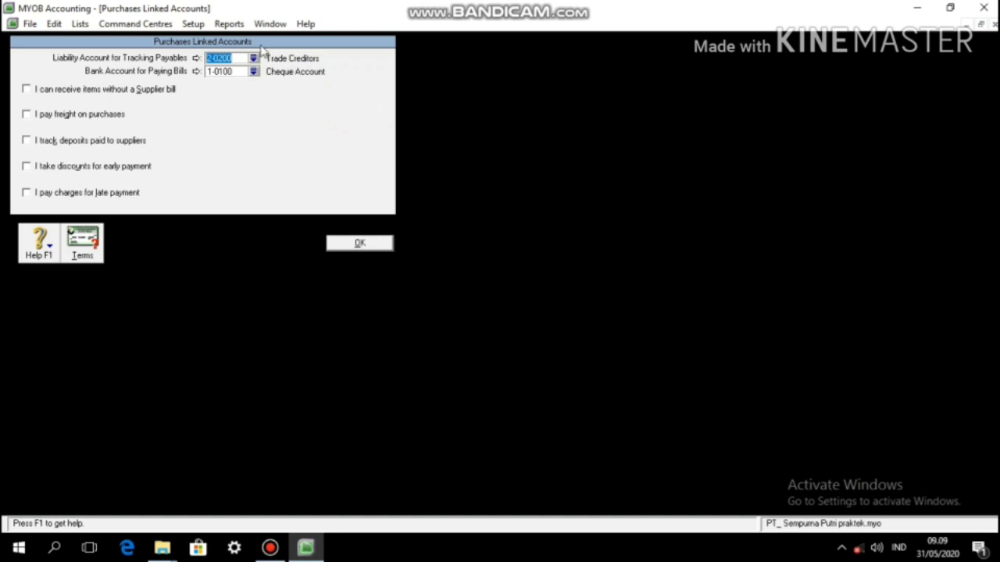
click(254, 59)
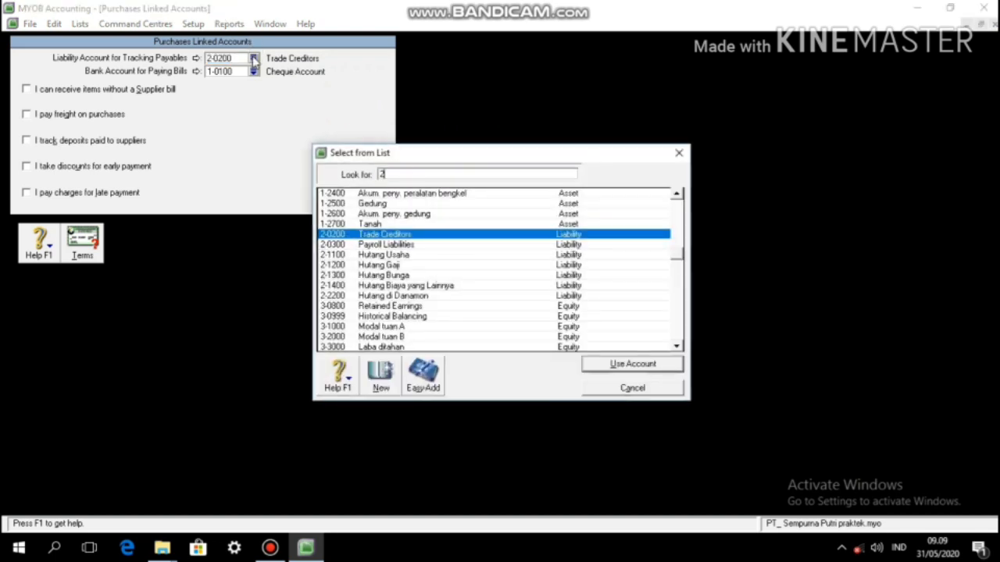
text(211)
key(Return)
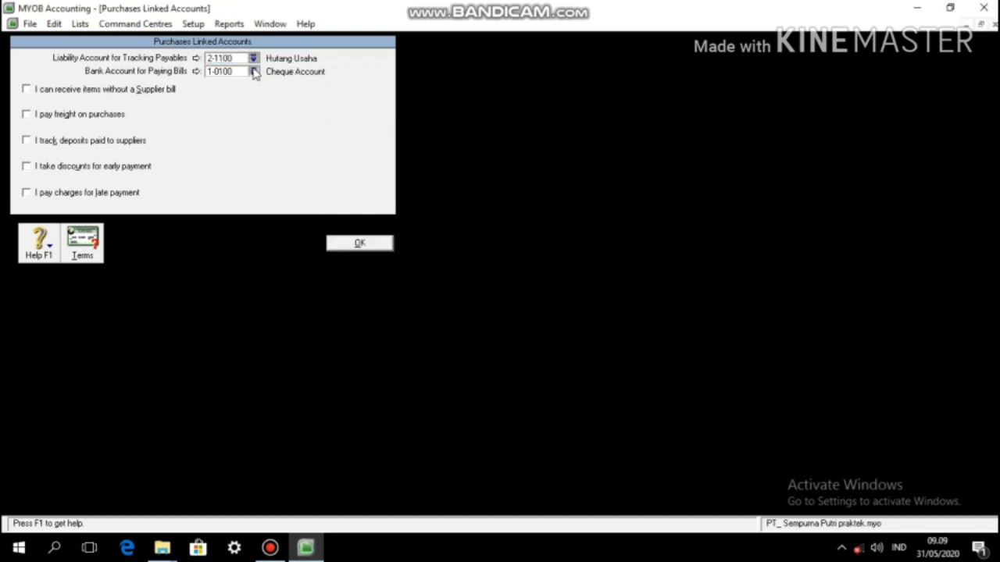
click(253, 71)
text(11)
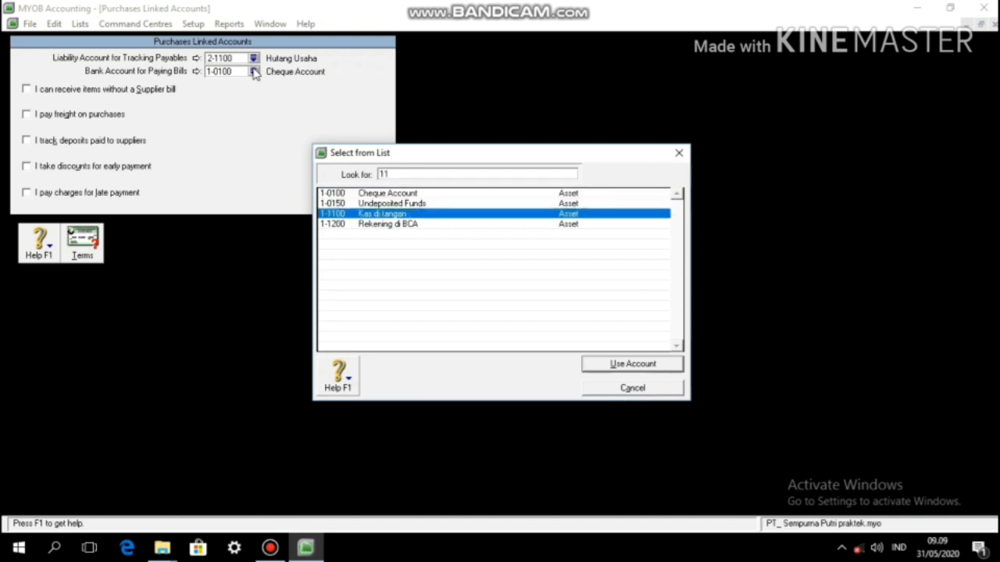
key(Return)
click(360, 244)
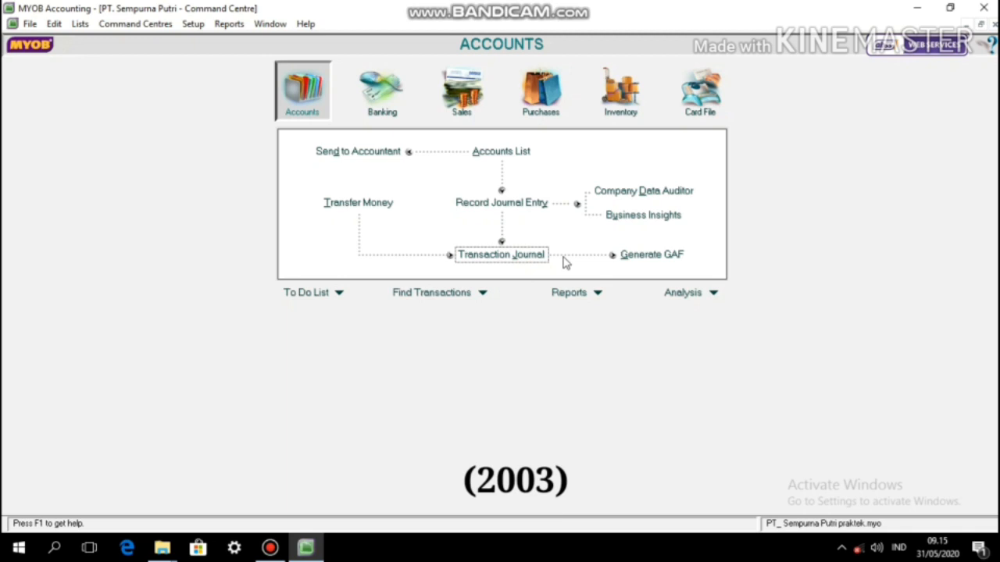
Step: Record a 1/1/2003 journal debiting 2-1200 Hutang Gaji Rp4.000.000 and crediting 1-1100 Kas di tangan
click(522, 204)
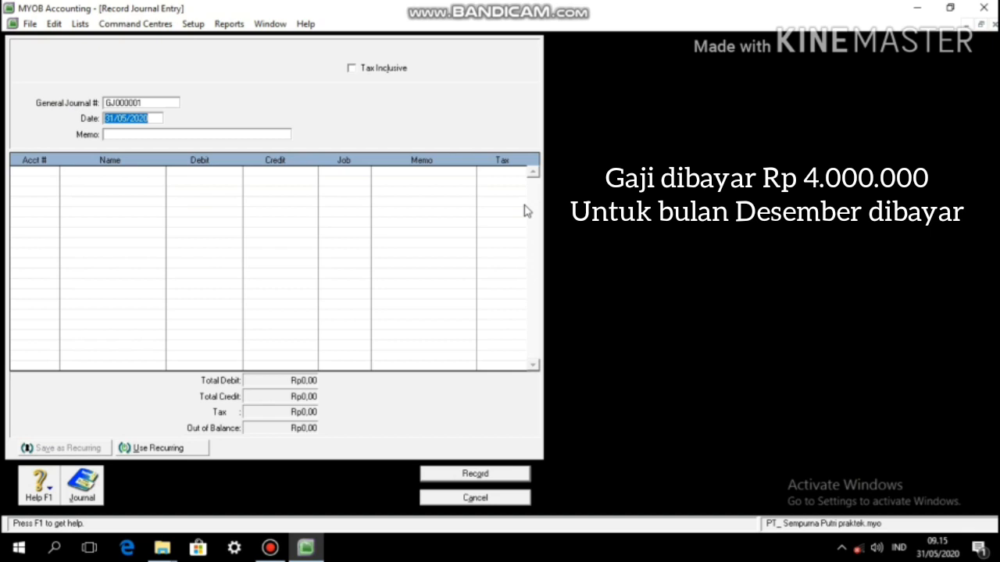
text(1/)
text(1/2003)
key(Tab)
key(Tab)
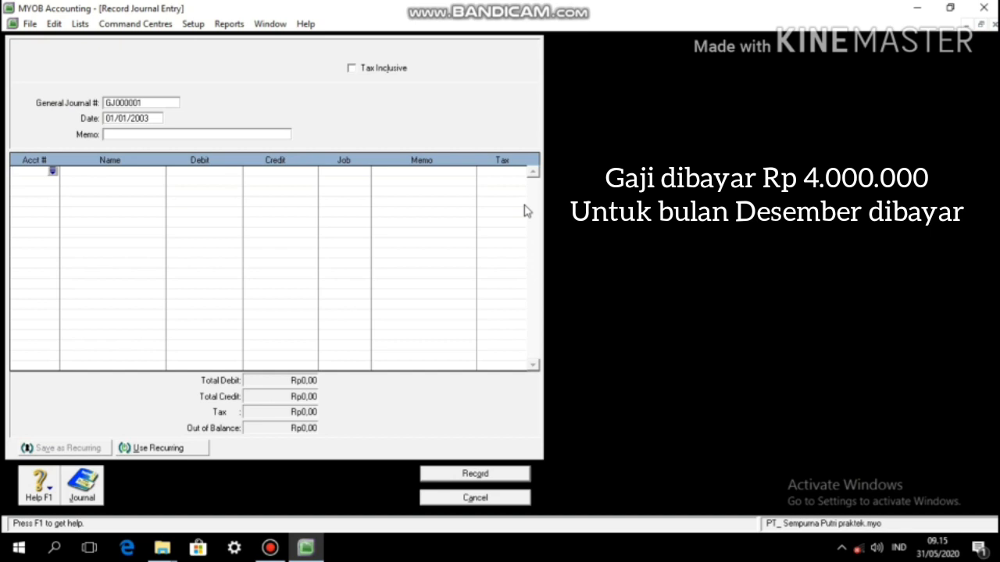
text(2-1200)
key(Tab)
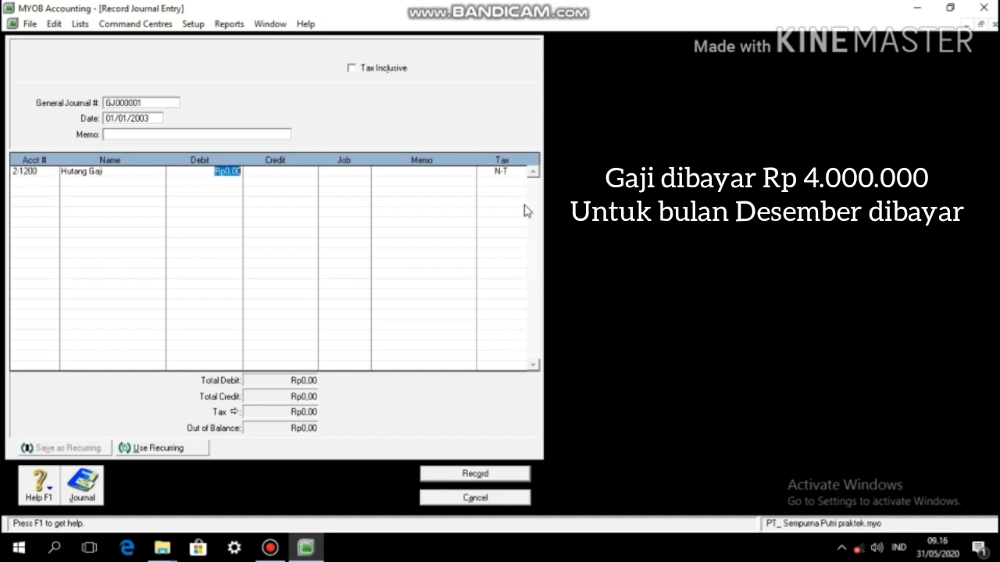
text(4000000)
key(Return)
text(11100)
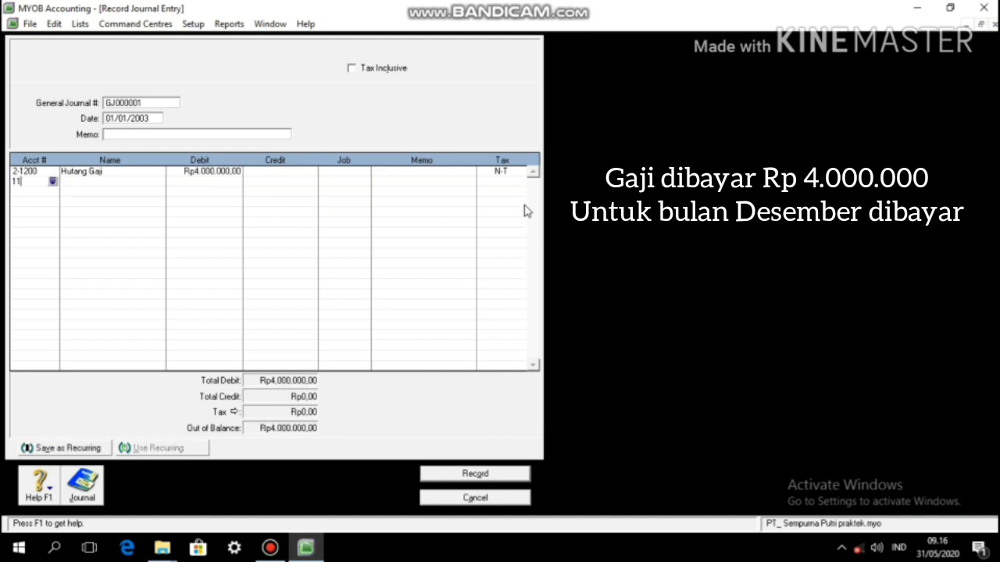
key(Tab)
key(Tab)
key(Tab)
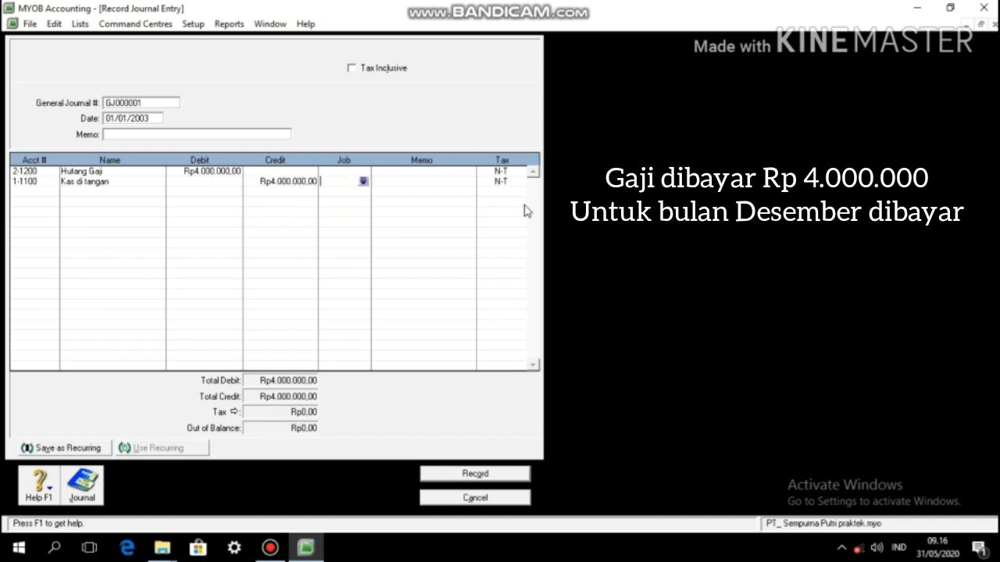
click(485, 473)
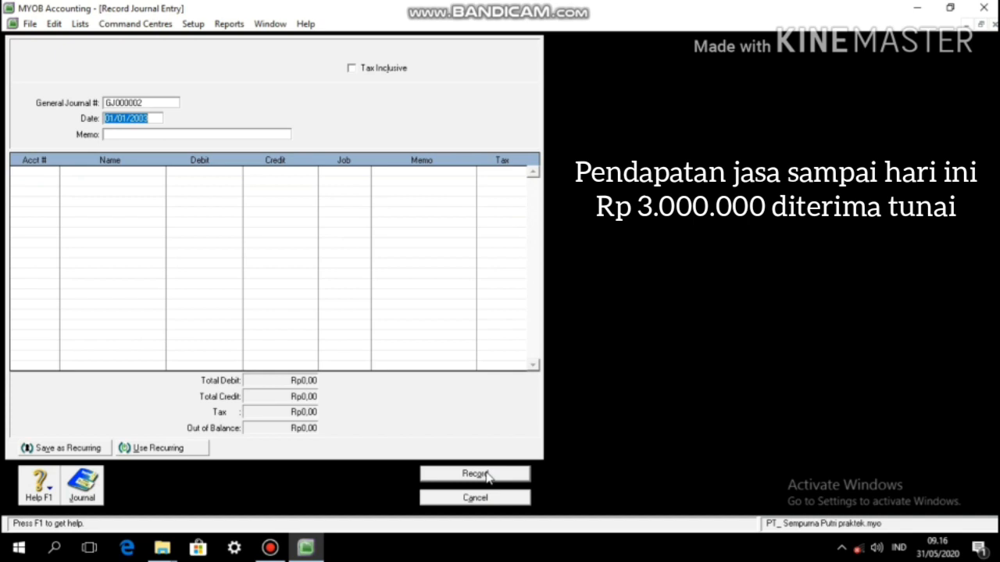
Step: Date the journal 03/01/2003 and debit 1-1100 Kas di tangan Rp3.000.000
key(Left)
key(Left)
key(Left)
key(Left)
key(Left)
key(Left)
key(Left)
key(Left)
key(Left)
key(Right)
key(BackSpace)
text(3)
key(Tab)
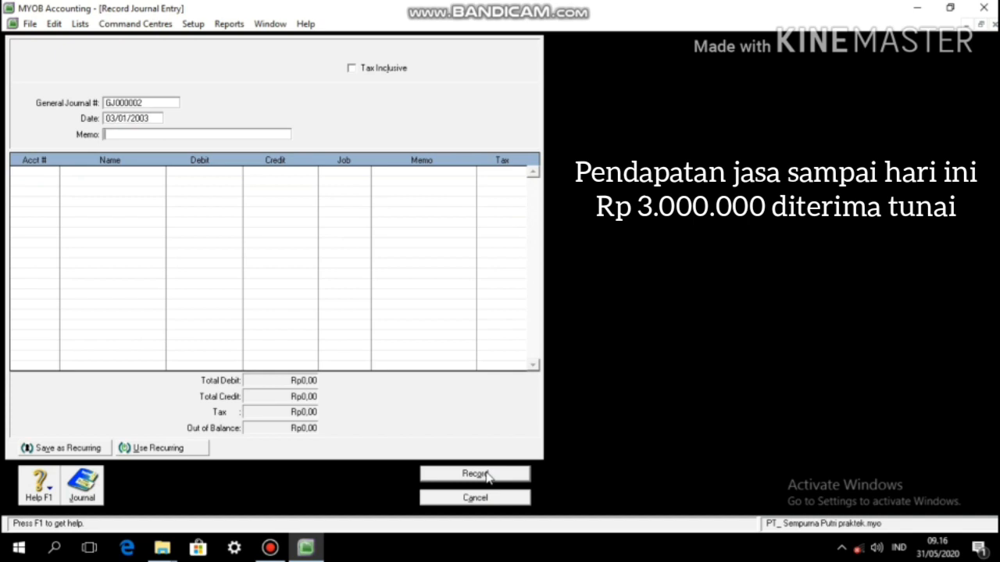
key(Tab)
text(1-1100)
key(Tab)
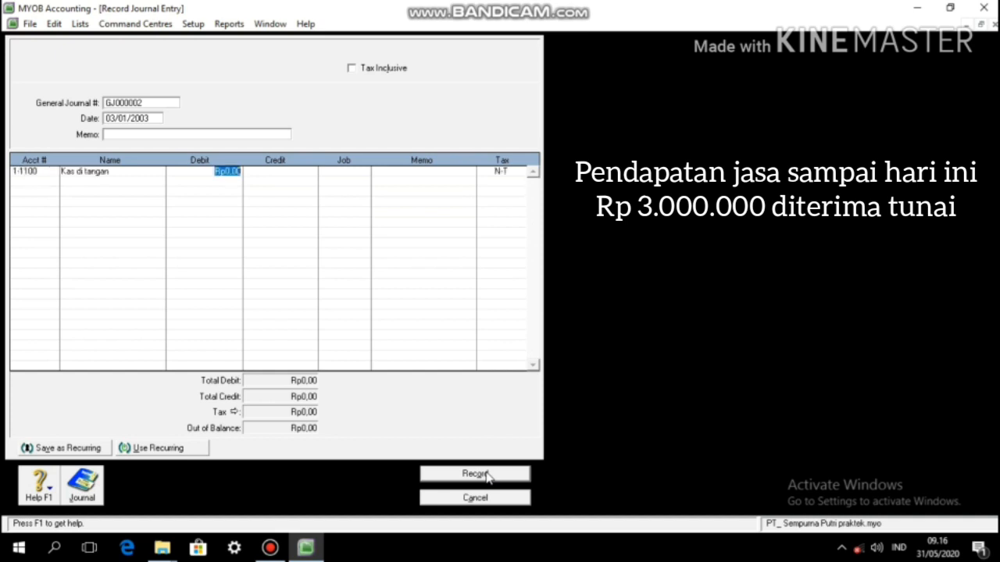
text(3000000)
key(Tab)
key(Tab)
key(Tab)
key(Tab)
key(Tab)
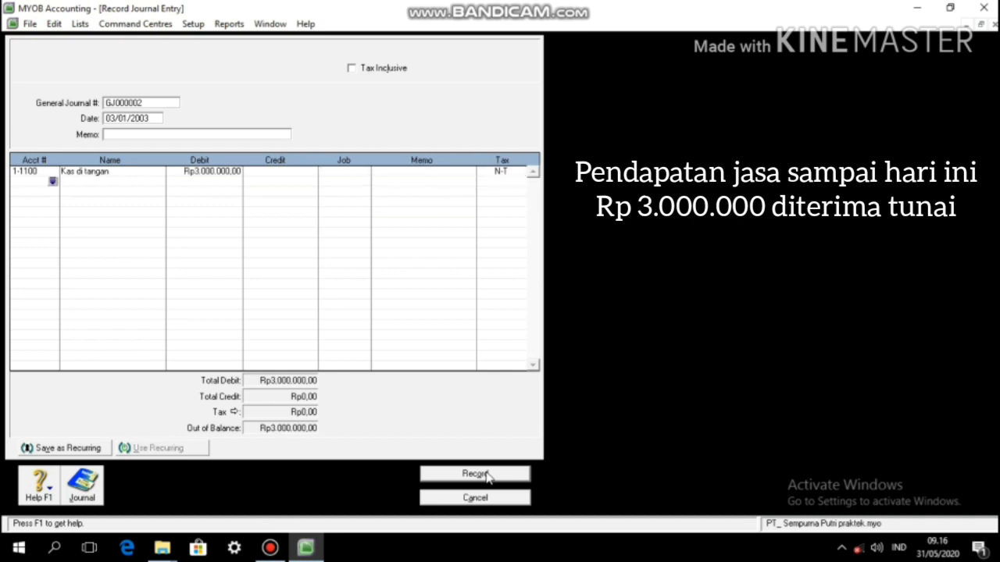
Step: Credit 4-1000 Pendapatan Jasa Rp3.000.000 on the second line to balance the entry
key(Tab)
text(411)
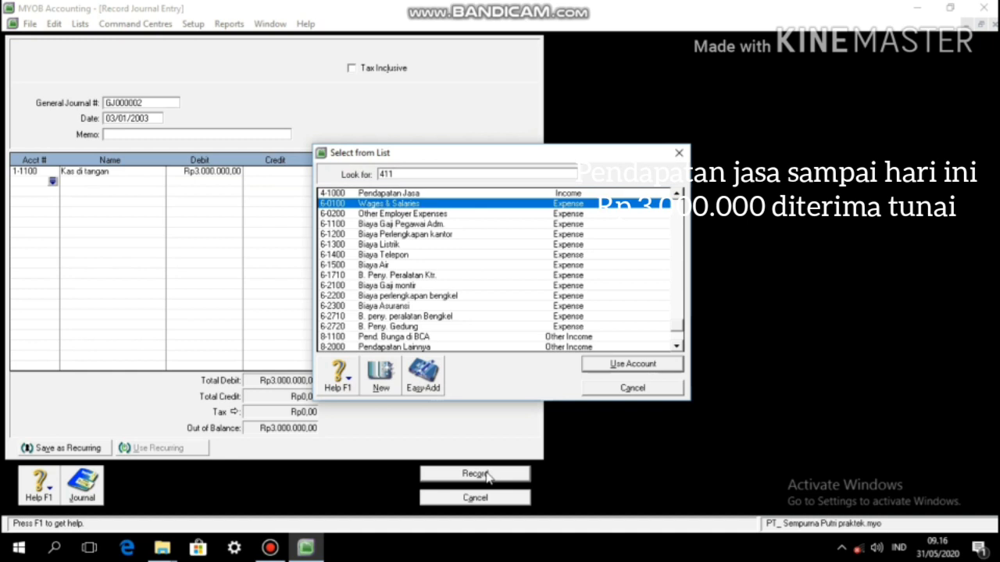
key(Up)
key(Up)
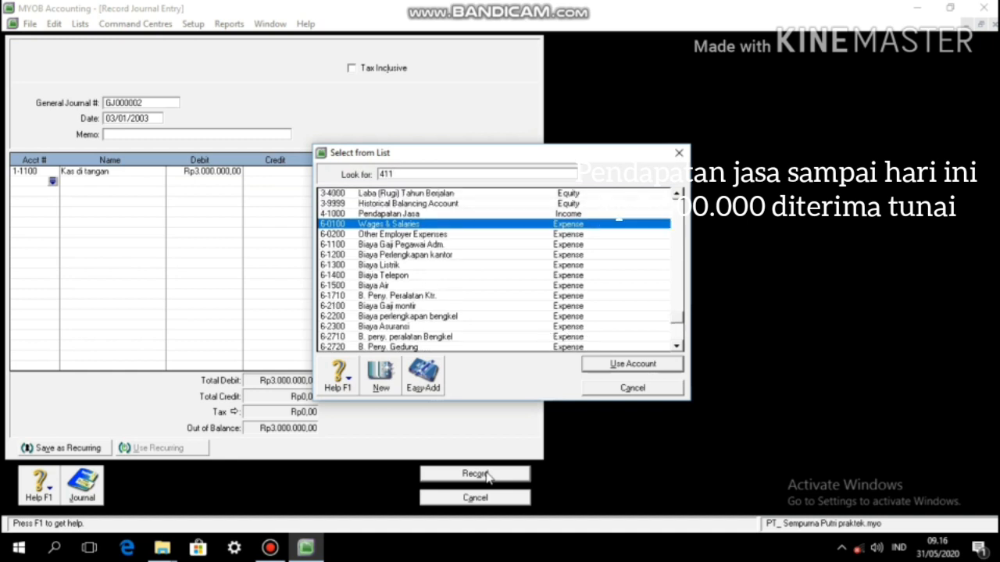
click(420, 212)
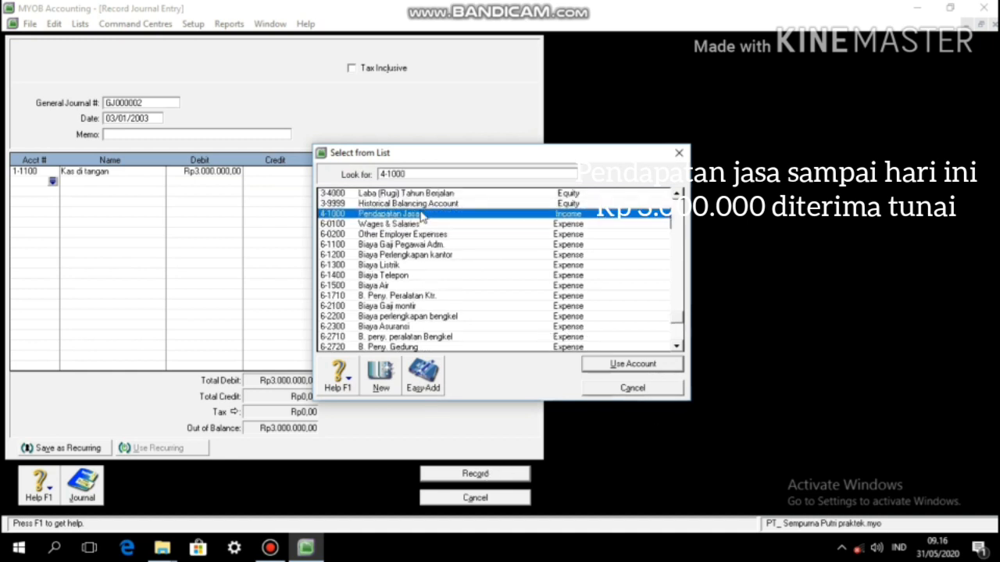
click(649, 364)
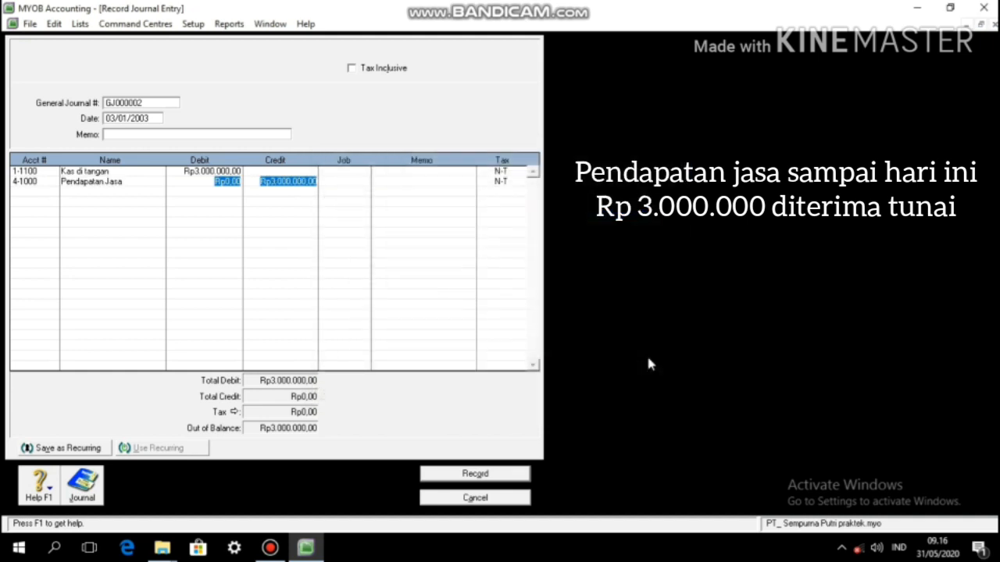
key(Tab)
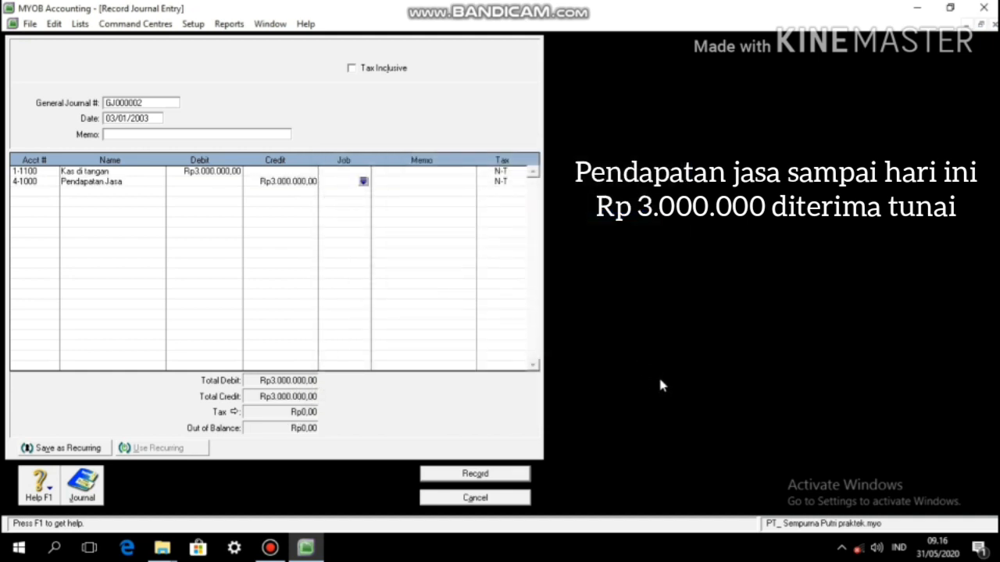
Step: Record the service income journal and date the next entry 04/01/2003
click(475, 474)
key(Left)
key(Left)
key(Left)
key(Left)
key(Left)
key(Left)
key(Left)
key(Left)
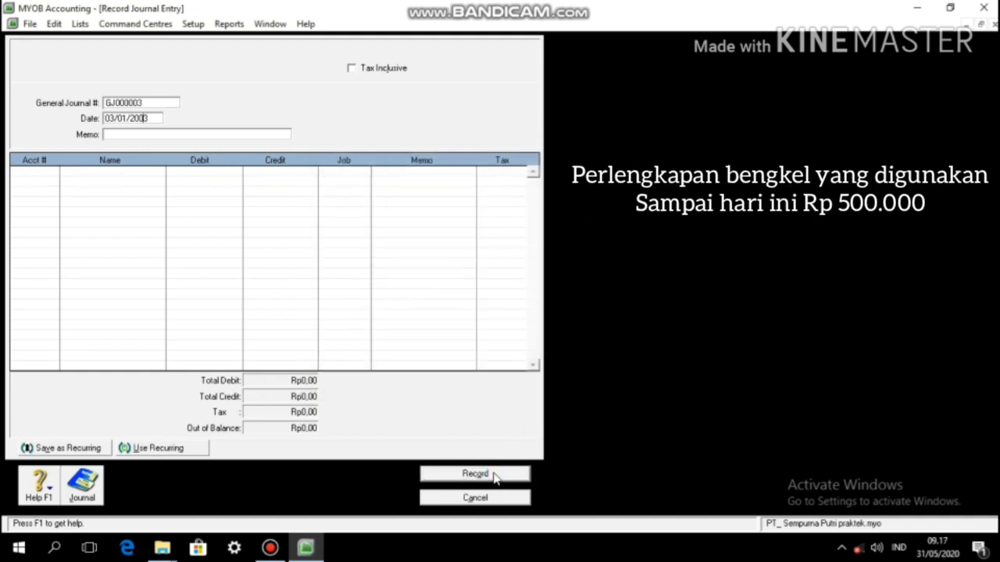
key(BackSpace)
text(4)
key(Tab)
key(Tab)
Step: Debit 6-2200 Biaya perlengkapan bengkel Rp500.000, credit 1-1500 Perlengkapan Bengkel, and record GJ000003
text(62200)
key(Tab)
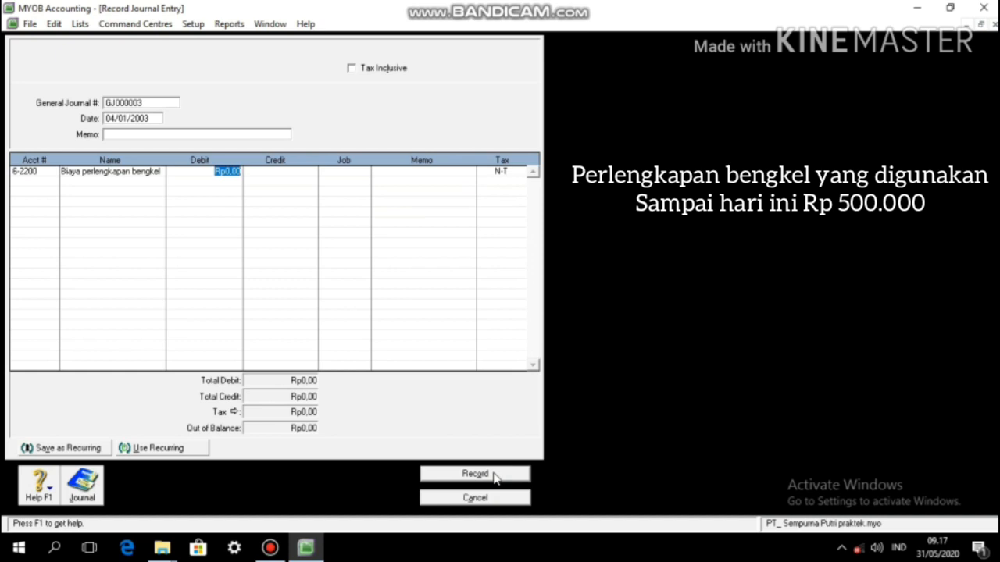
text(500000)
key(Tab)
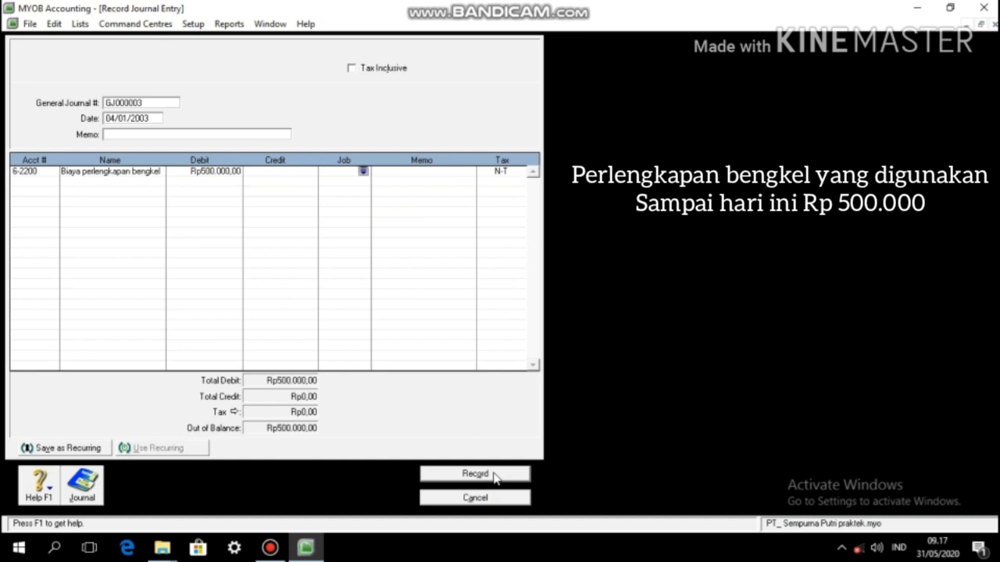
key(Tab)
key(Tab)
key(Tab)
text(11500)
key(Tab)
key(Tab)
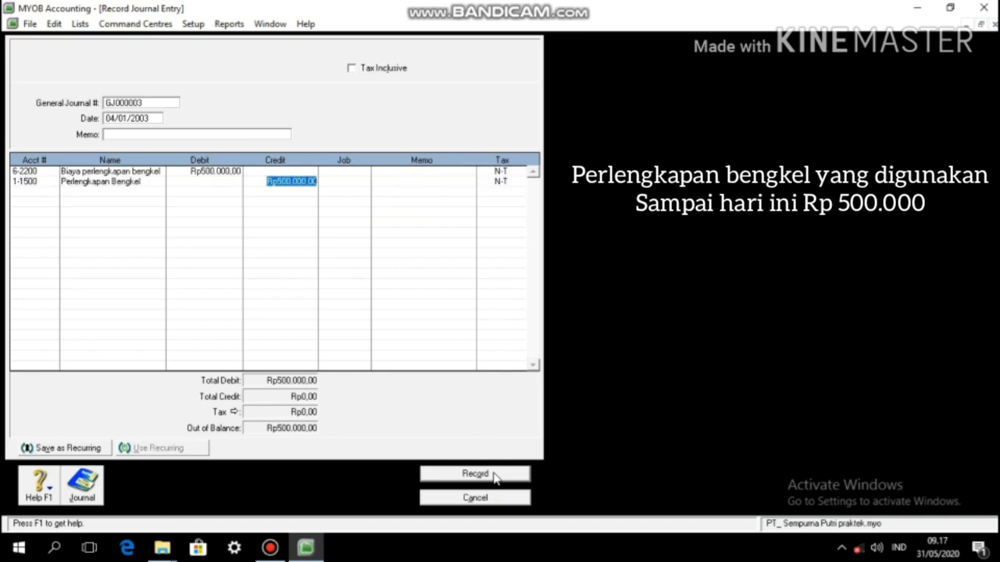
key(Tab)
click(490, 473)
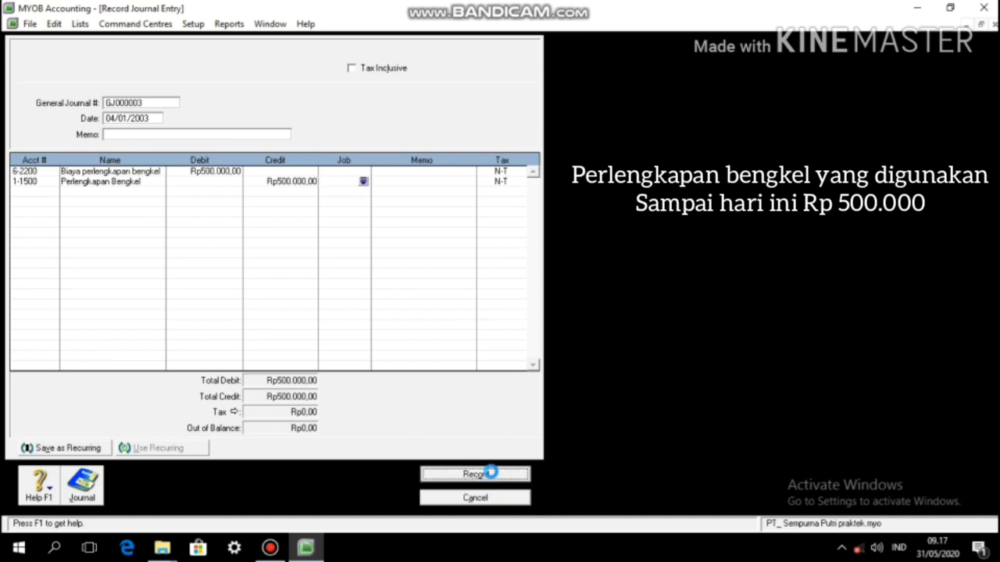
Step: Date the journal 05/01/2003 and debit Hutang di Danamon Rp4.000.000
key(End)
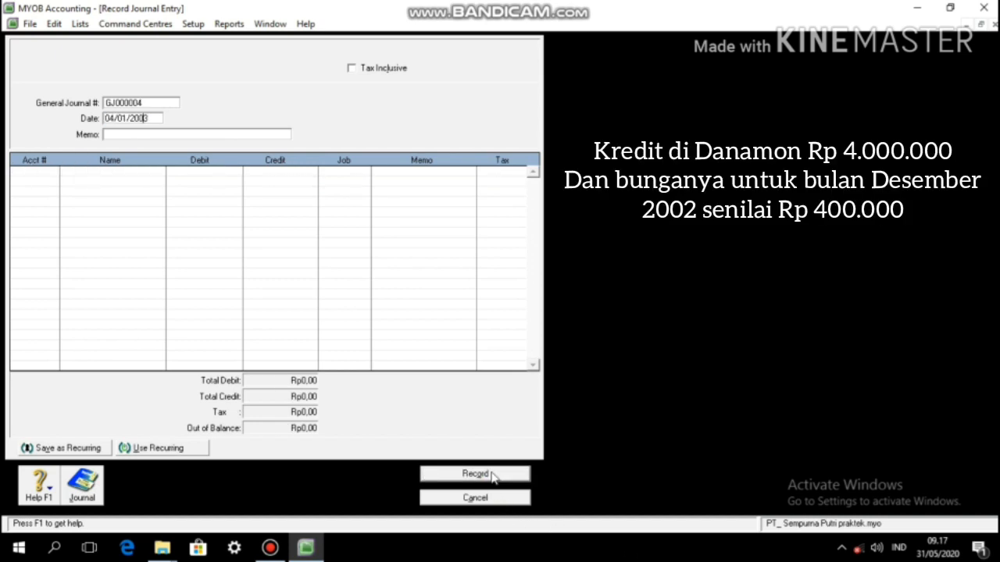
key(Left)
key(Left)
key(Left)
key(Left)
key(Left)
key(Left)
key(Left)
key(Left)
key(BackSpace)
text(5)
key(Tab)
key(Tab)
text(2-21)
key(Tab)
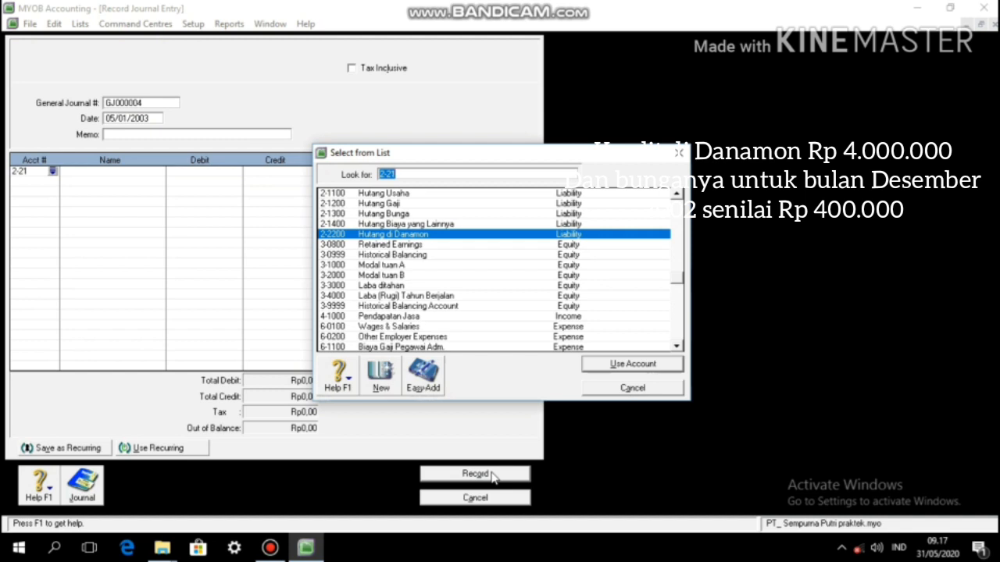
click(656, 365)
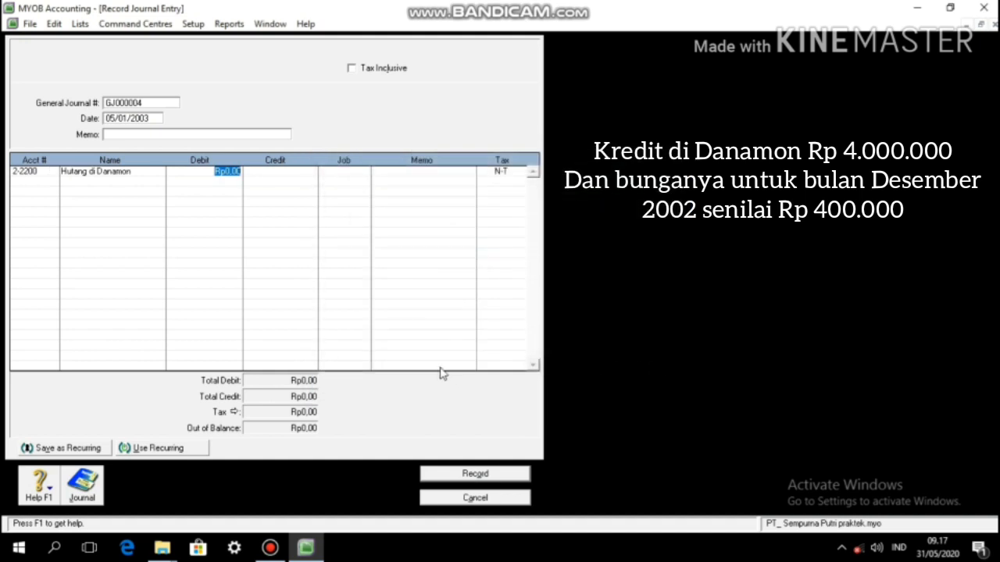
text(4000000)
key(Tab)
key(Tab)
key(Tab)
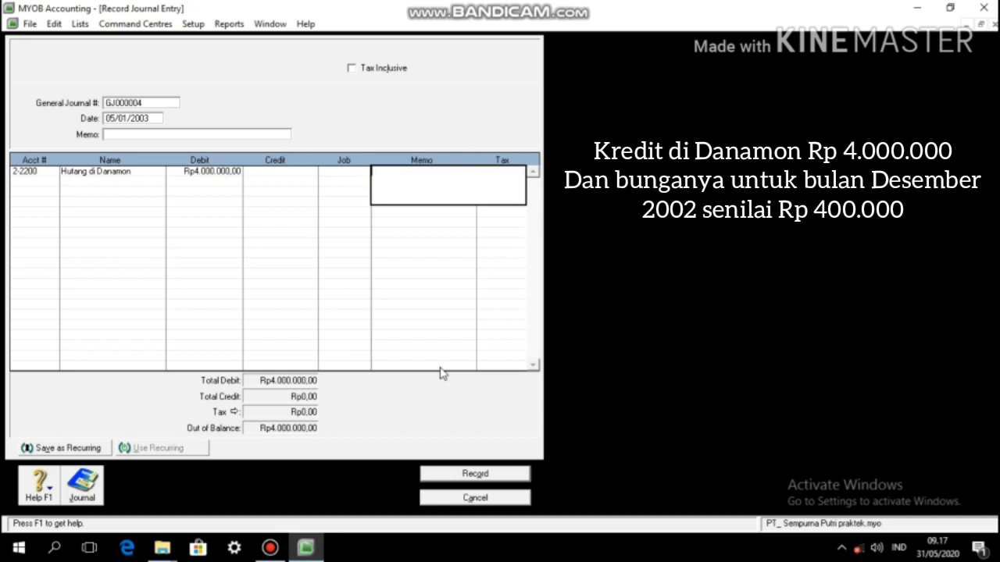
Step: Debit 9-1100 Biaya Bunga Rp400.000, credit Kas di tangan Rp4.400.000, and record GJ000004
key(Tab)
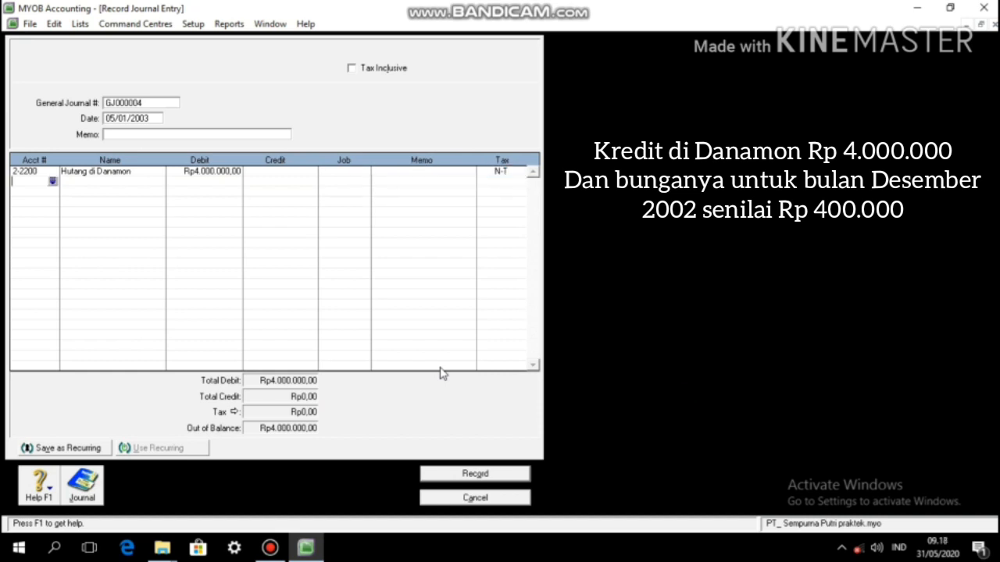
key(Tab)
text(911)
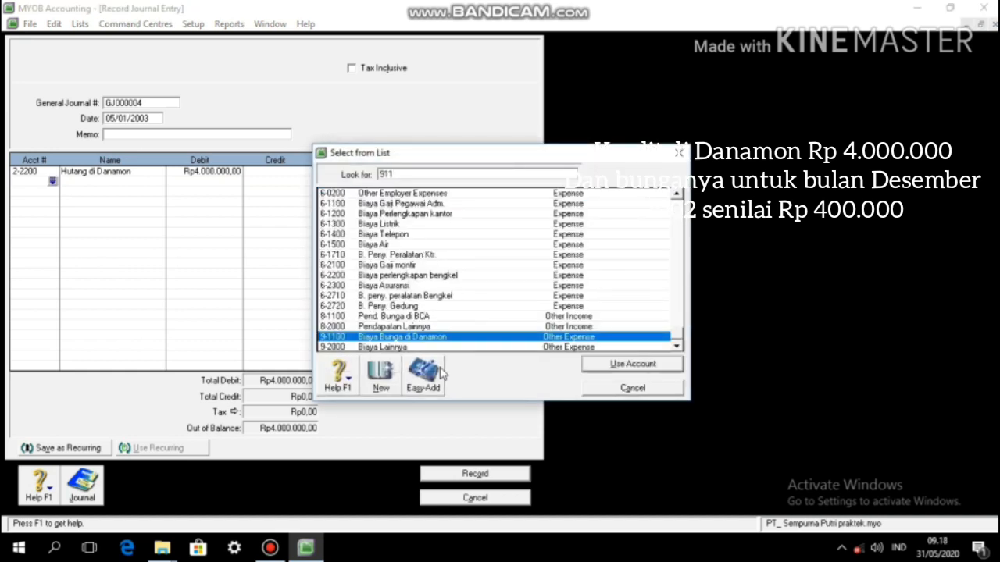
key(Return)
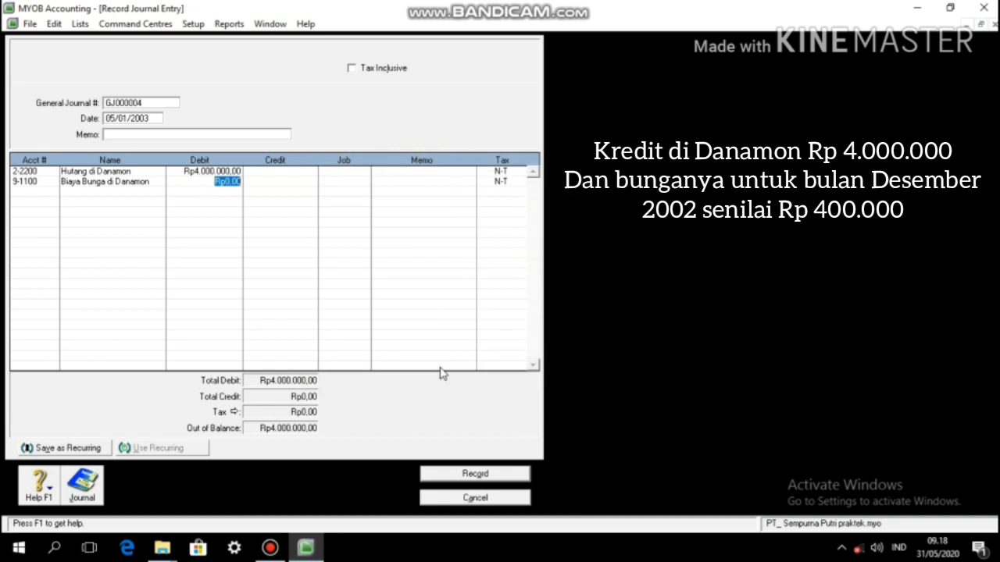
text(400000)
key(Return)
key(Return)
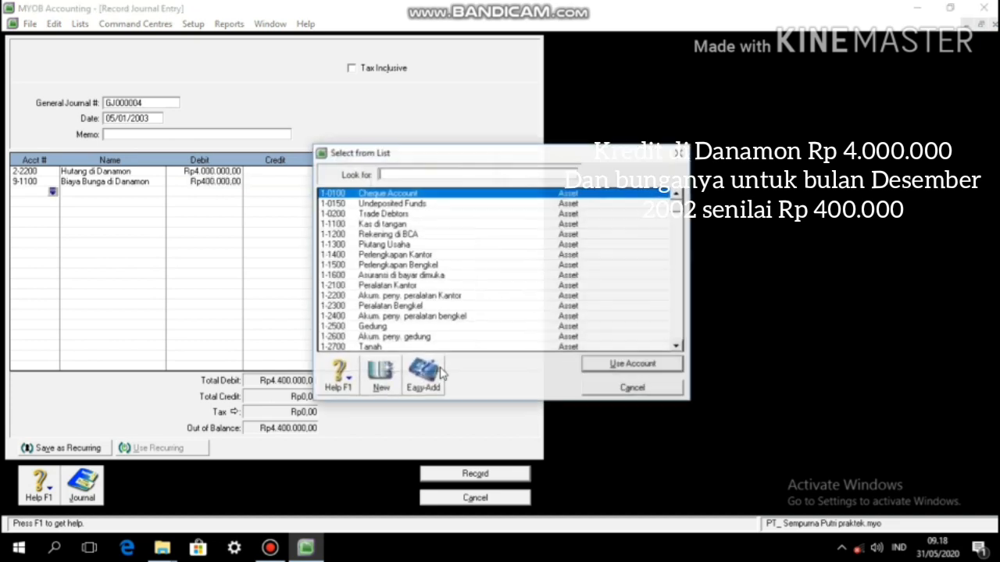
text(111)
key(Return)
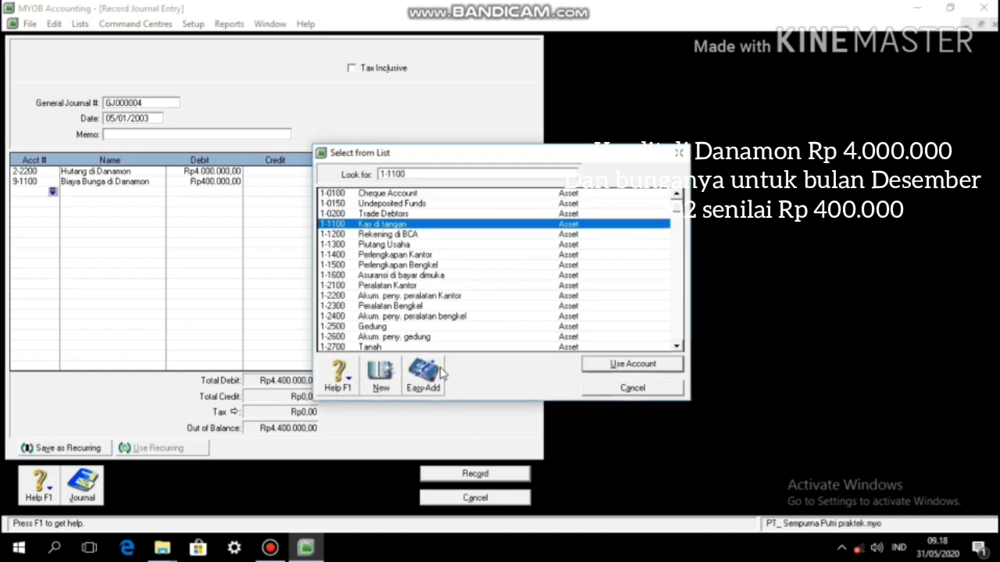
key(Return)
key(Tab)
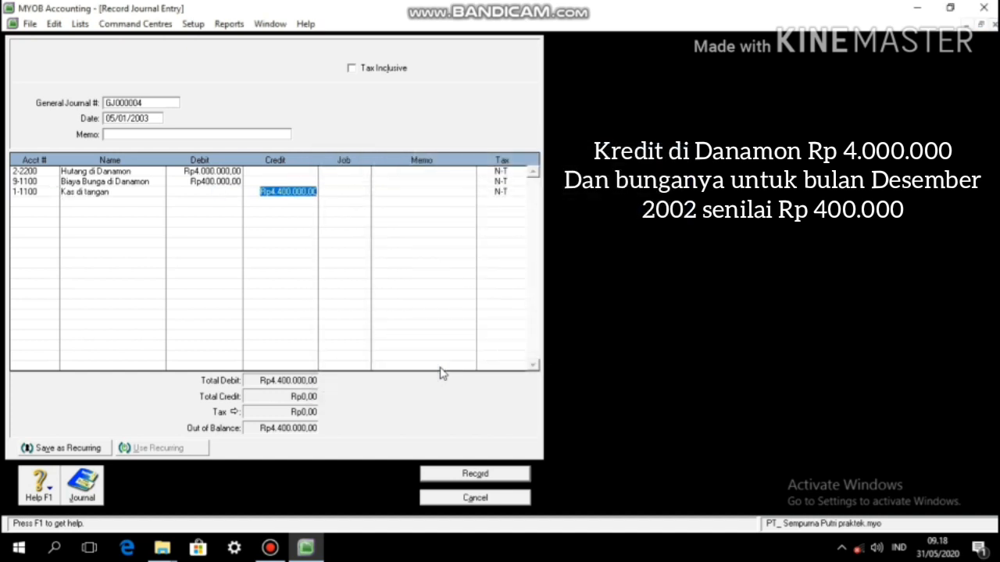
key(Tab)
click(476, 474)
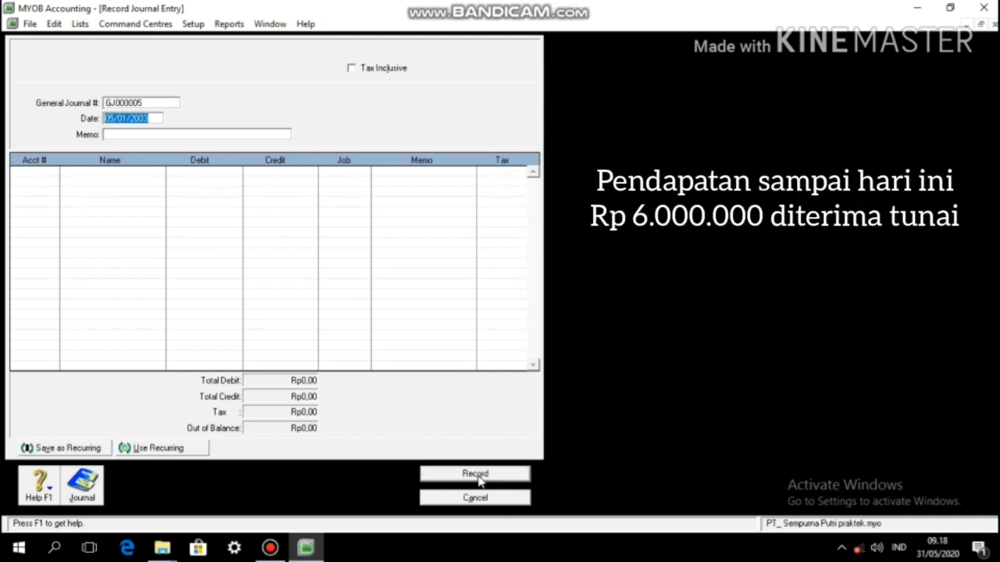
Step: Date the journal 08/01/2003 and debit 1-1100 Kas di tangan Rp6.000.000
key(Left)
key(Left)
key(Left)
key(Left)
key(Left)
key(Left)
key(Left)
key(Left)
key(BackSpace)
text(8)
key(Tab)
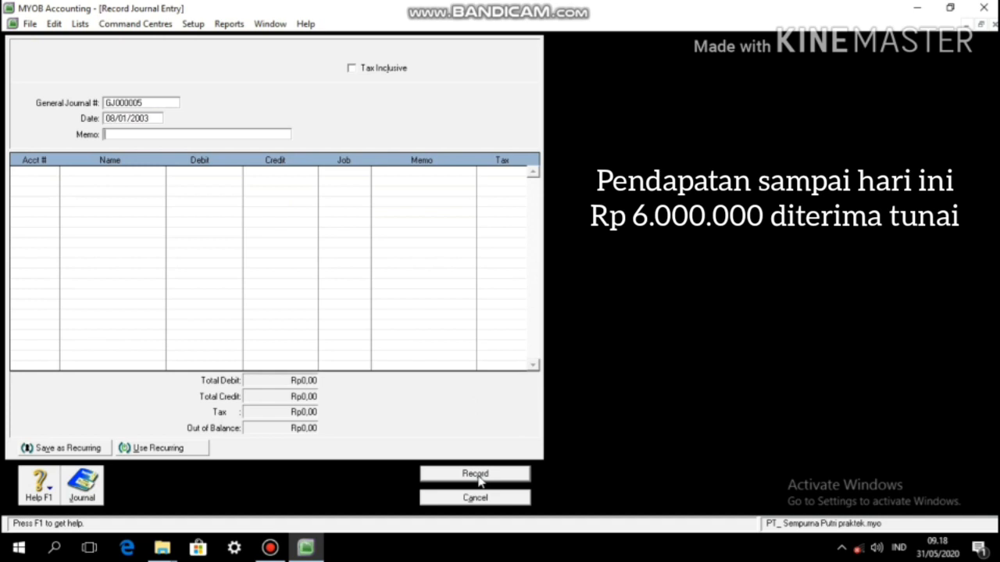
key(Tab)
text(1-1100)
key(Return)
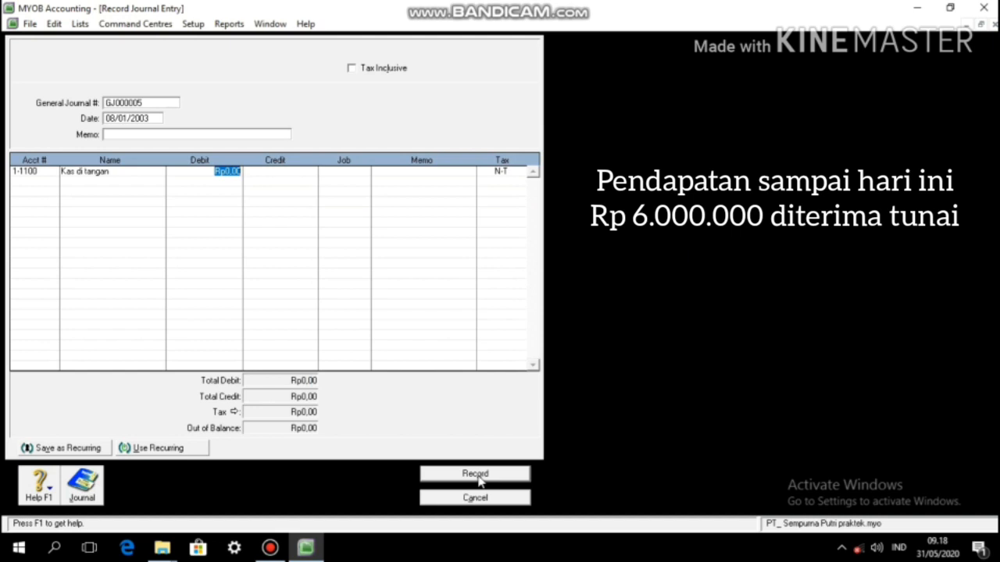
text(6000000)
key(Tab)
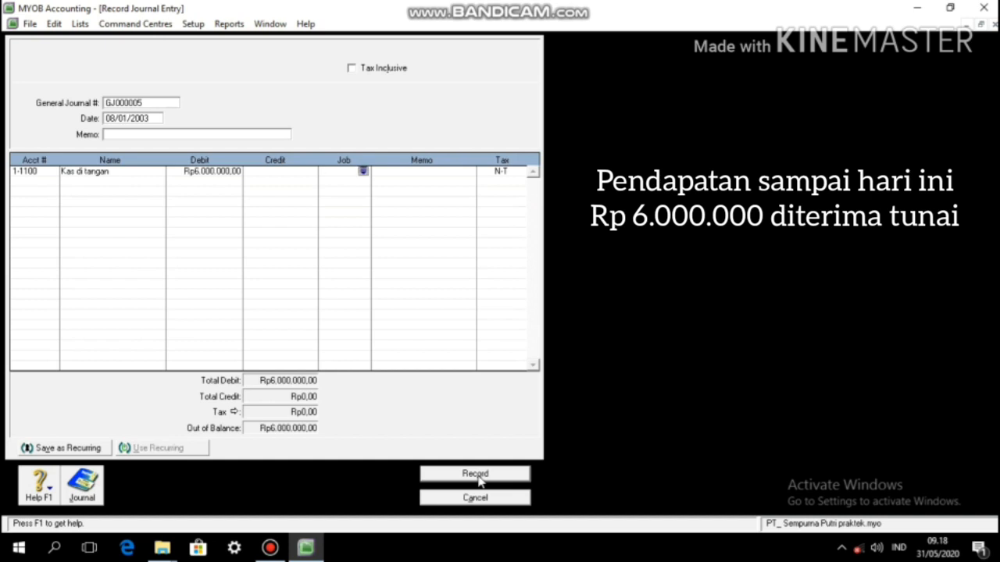
Step: Put the matching Rp6.000.000 credit to Pendapatan Jasa on the second line
key(Tab)
key(Tab)
key(Tab)
text(41)
key(Tab)
key(Tab)
key(Tab)
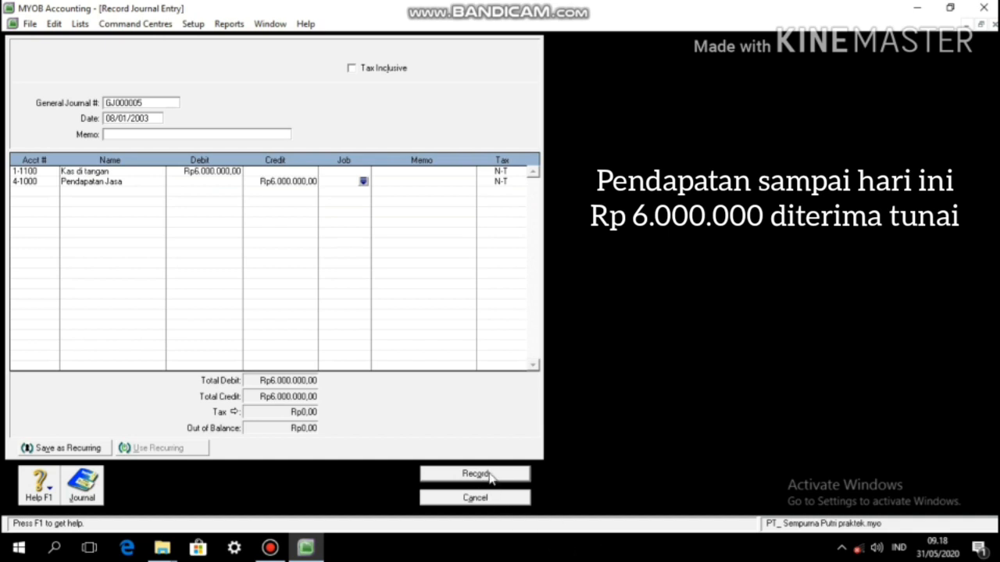
Step: Record journal GJ000005 and date the new journal 10/01/2003
click(489, 474)
key(Left)
key(Left)
key(Left)
key(Left)
key(Left)
key(Left)
key(Left)
key(Left)
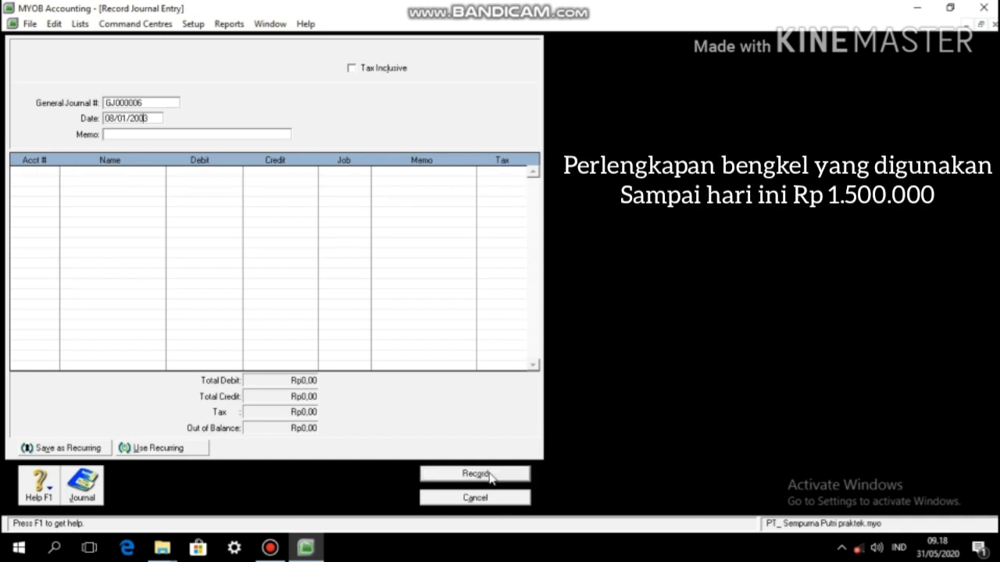
key(BackSpace)
key(BackSpace)
text(10)
key(Tab)
key(Tab)
Step: Debit 6-2200 Biaya perlengkapan bengkel Rp1.500.000 and credit 1-1500 Perlengkapan Bengkel
text(6-2200)
key(Tab)
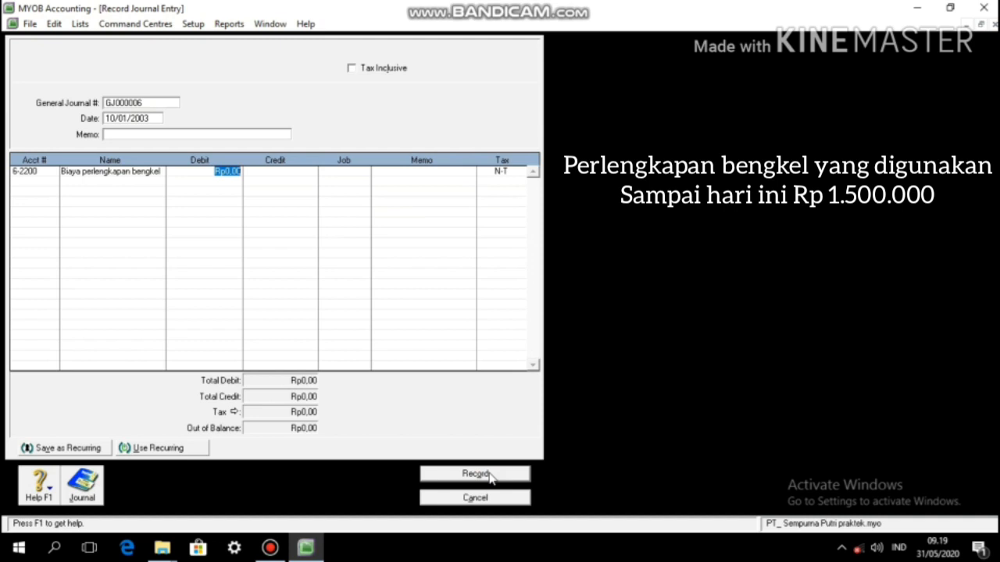
text(1500000)
key(Return)
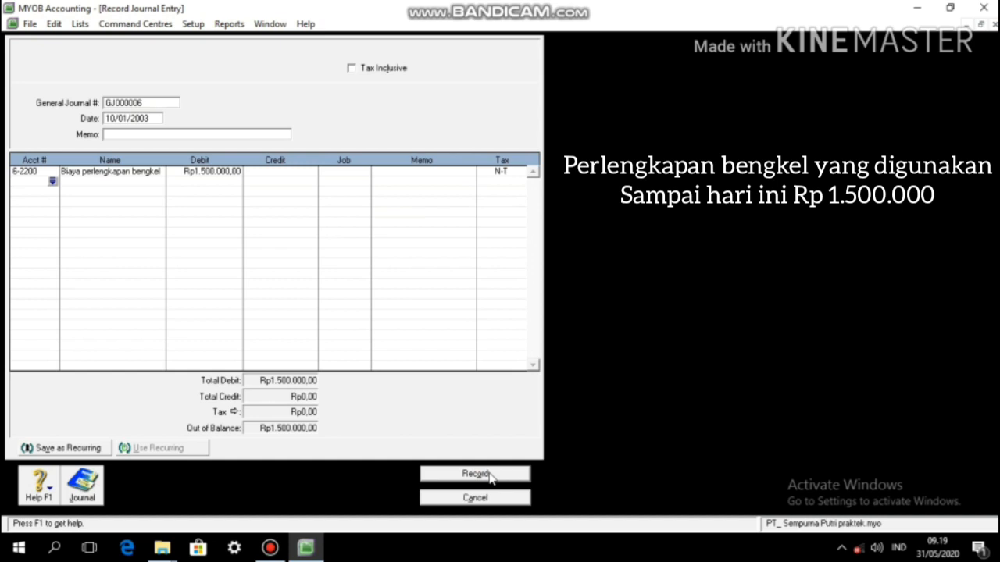
text(1-1500)
key(Tab)
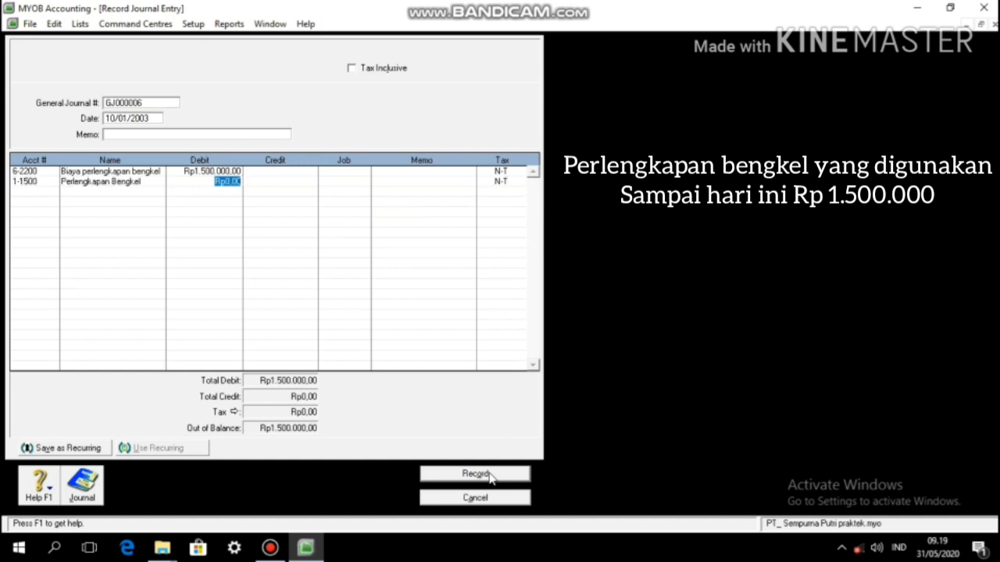
key(Tab)
key(Tab)
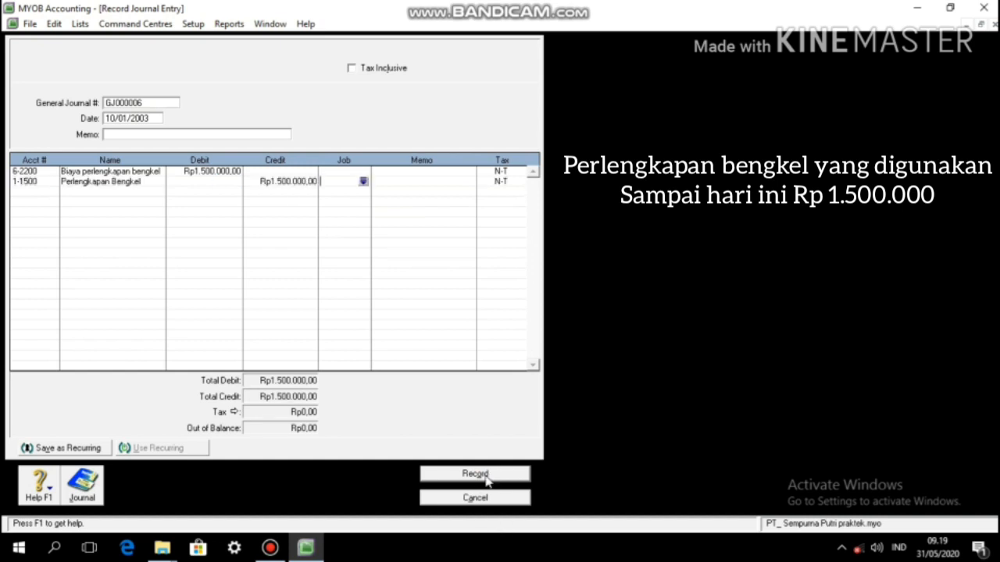
Step: Record GJ000006, then date GJ000007 12/01/2003 with 2-1400 Hutang Biaya yang Lainnya first
click(487, 476)
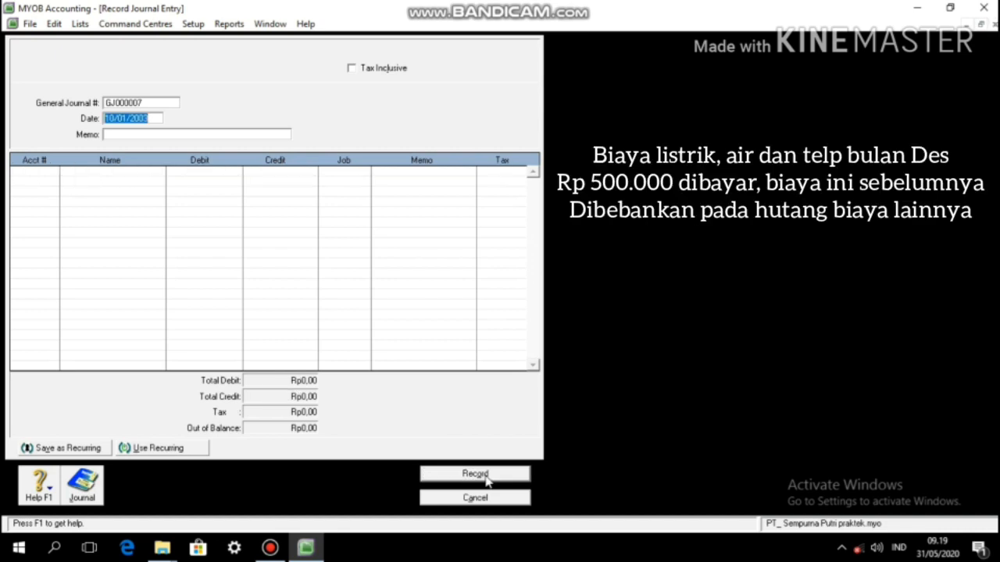
key(Left)
key(Left)
key(Left)
key(Left)
key(Left)
key(Left)
key(Left)
key(Left)
key(BackSpace)
text(2)
key(Tab)
key(Tab)
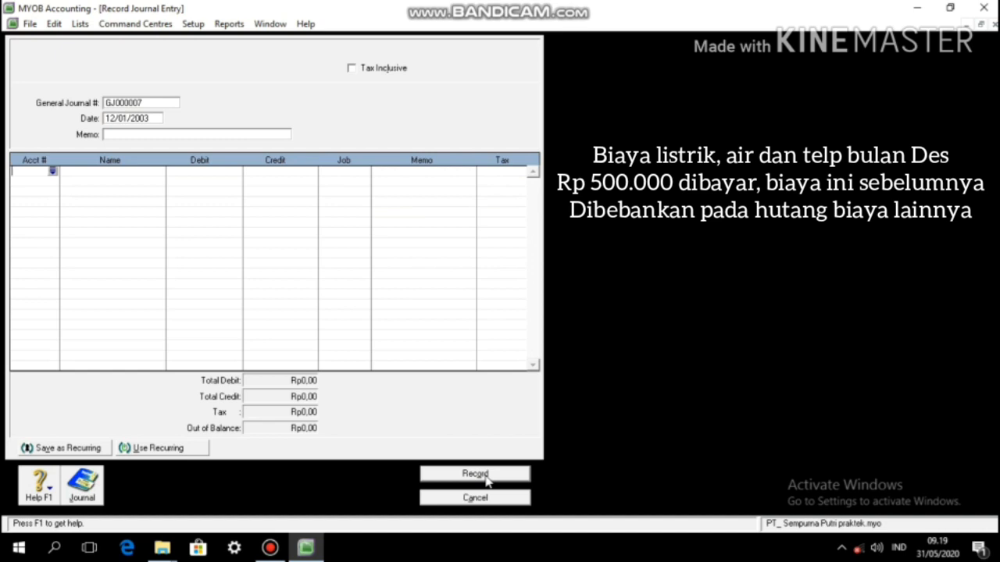
text(21400)
key(Tab)
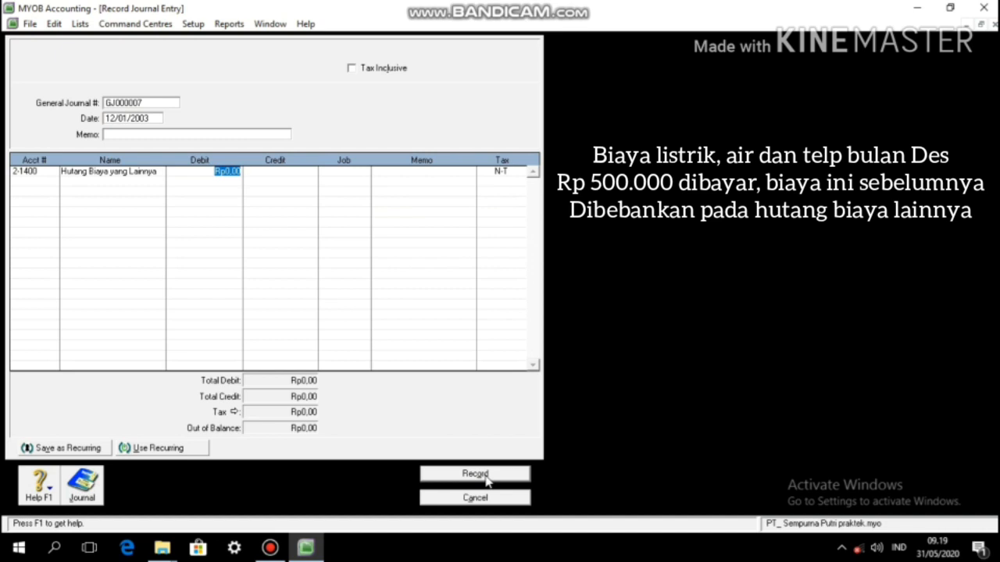
Step: Debit Rp500.000 to Hutang Biaya yang Lainnya, credit 1-1100 Kas di tangan, and record GJ000007
text(500000)
key(Tab)
key(Tab)
key(Tab)
key(Tab)
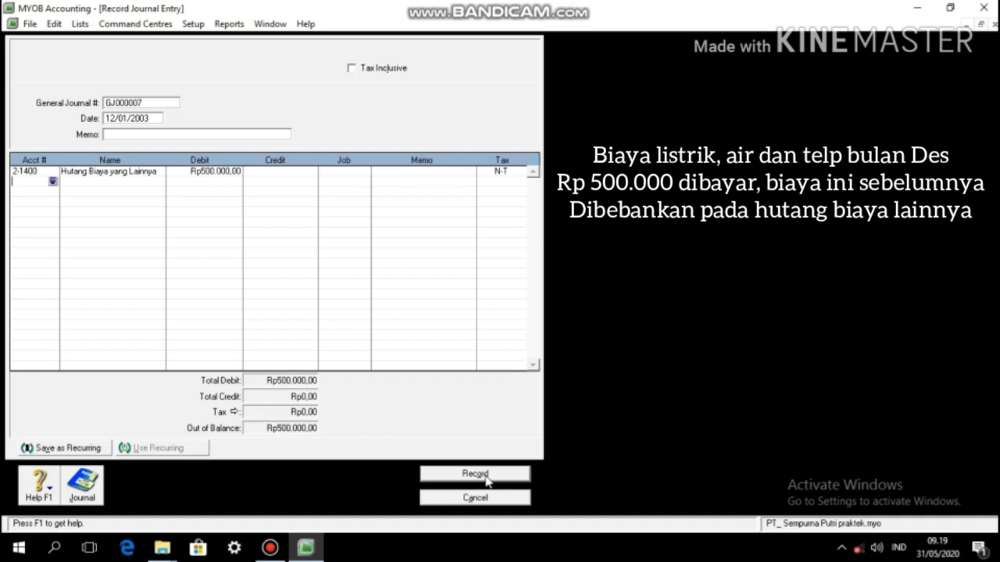
text(1-1100)
key(Tab)
key(Tab)
key(Tab)
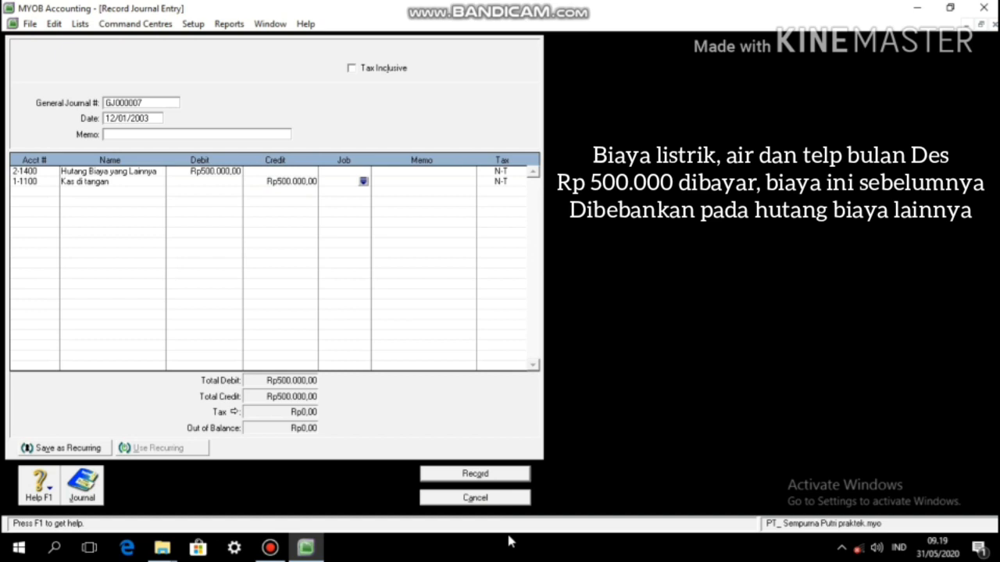
click(488, 475)
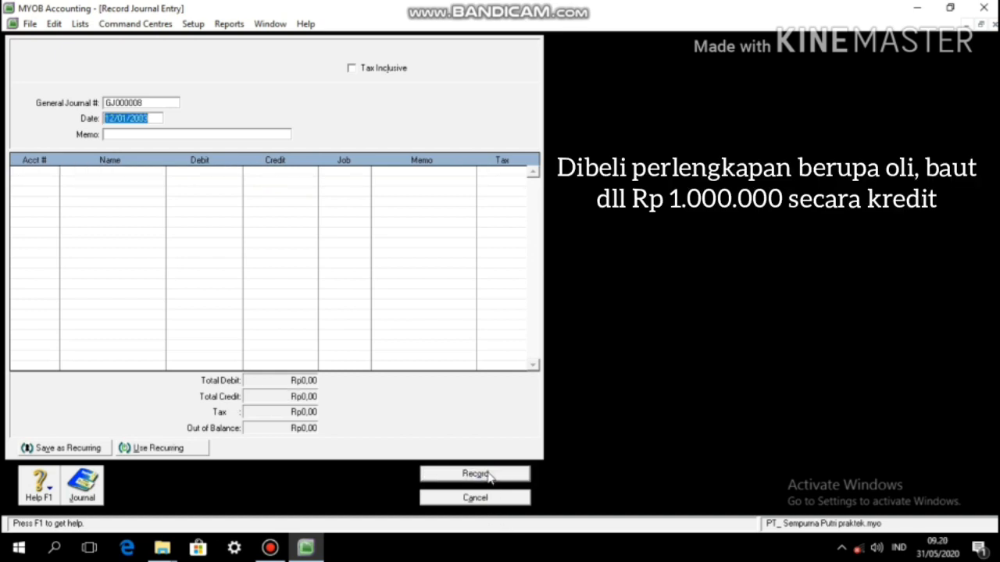
Step: Date GJ000008 13/01/2003, clear the stray memo entry, and use account 1-1500 Perlengkapan Bengkel on line one
text(13/01/2003)
key(Tab)
text(115)
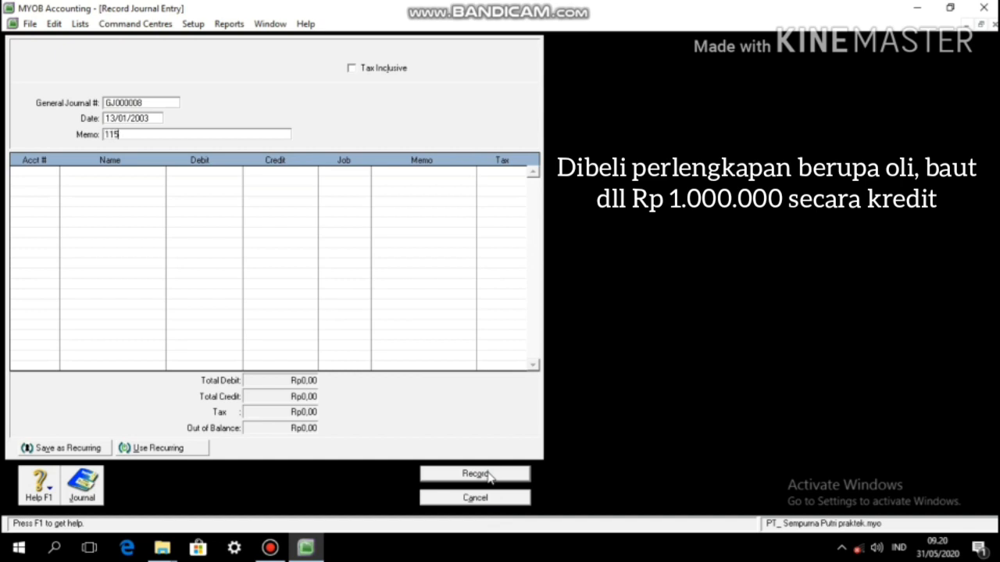
key(Tab)
key(shift+Tab)
key(BackSpace)
key(Tab)
text(115)
key(Tab)
key(Tab)
Step: Debit Perlengkapan Bengkel Rp1.000.000 and credit the linked Hutang Usaha account for the same amount
text(1)
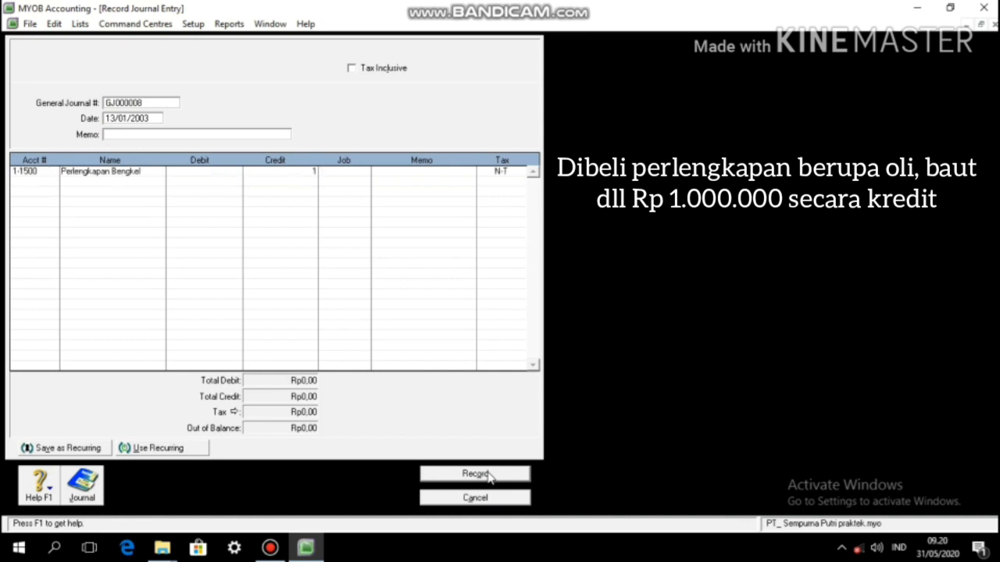
click(221, 171)
text(1.000.000,00)
key(Return)
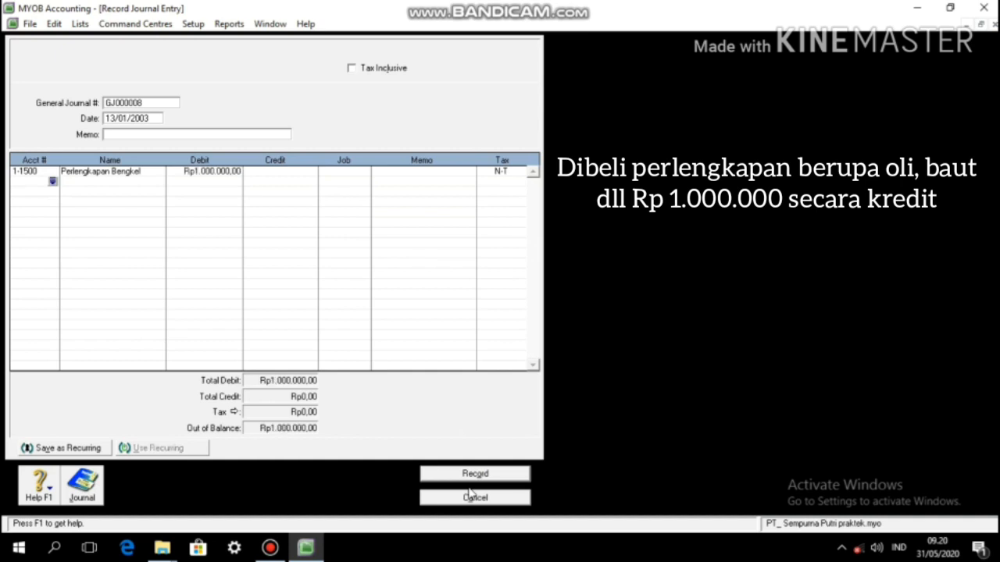
key(Tab)
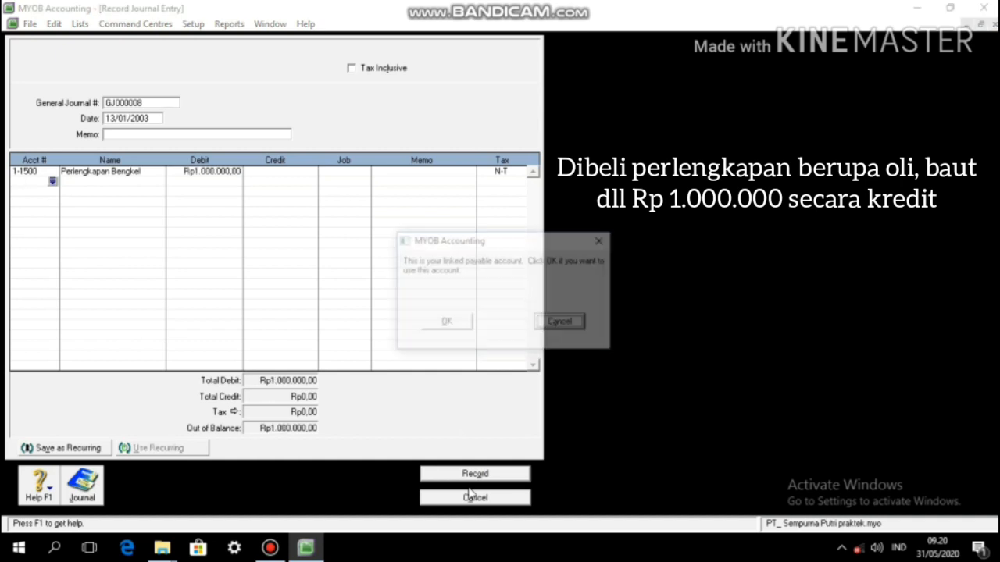
click(446, 323)
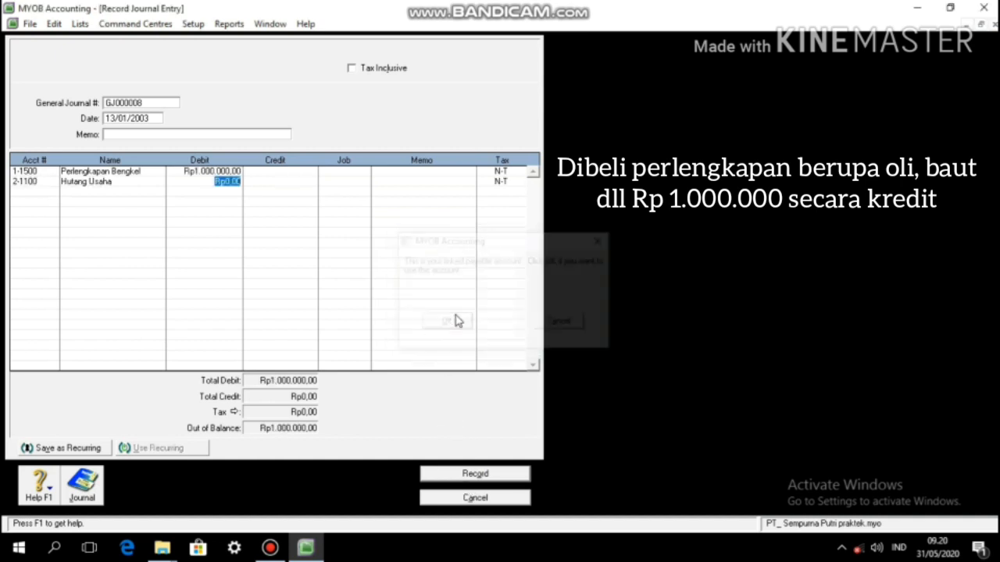
key(Tab)
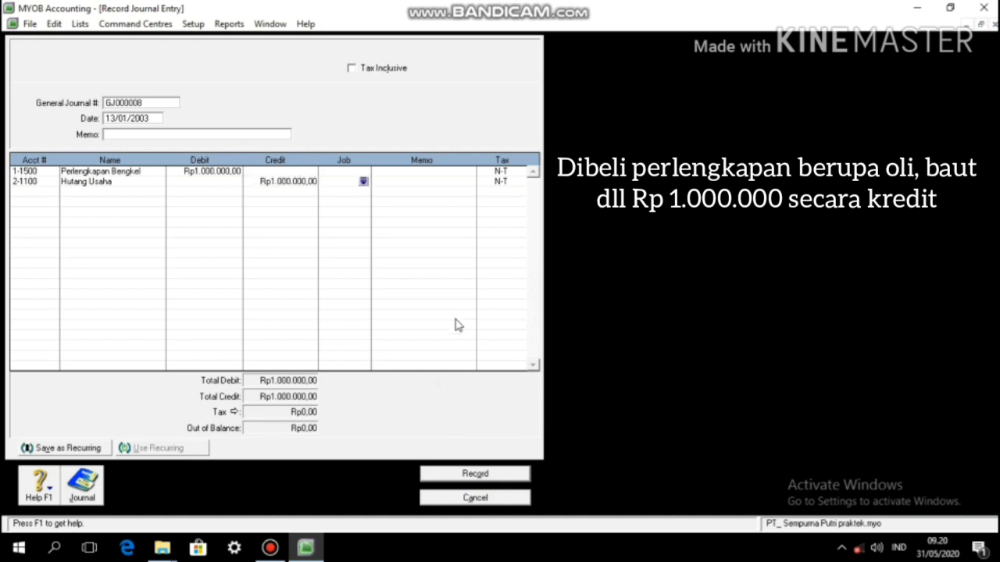
Step: Record GJ000008 and change the date of GJ000009 to 15/01/2003
click(482, 474)
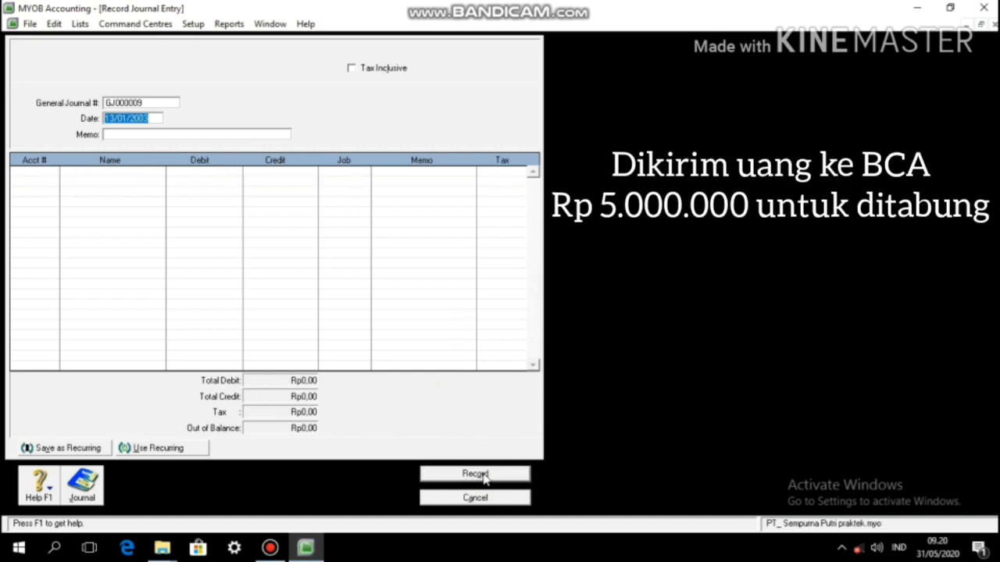
key(Left)
key(Left)
key(Left)
key(Left)
key(Left)
key(Left)
key(Left)
key(Left)
key(BackSpace)
text(5)
key(Tab)
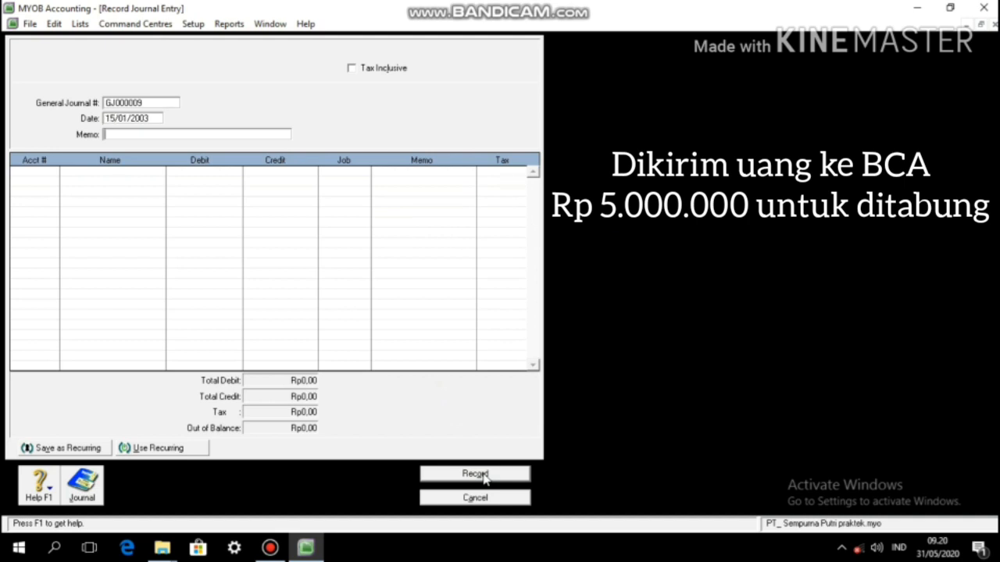
key(Tab)
Step: Debit 1-1200 Rekening di BCA Rp5.000.000 and credit 1-1100 Kas di tangan
text(1-1200)
key(Tab)
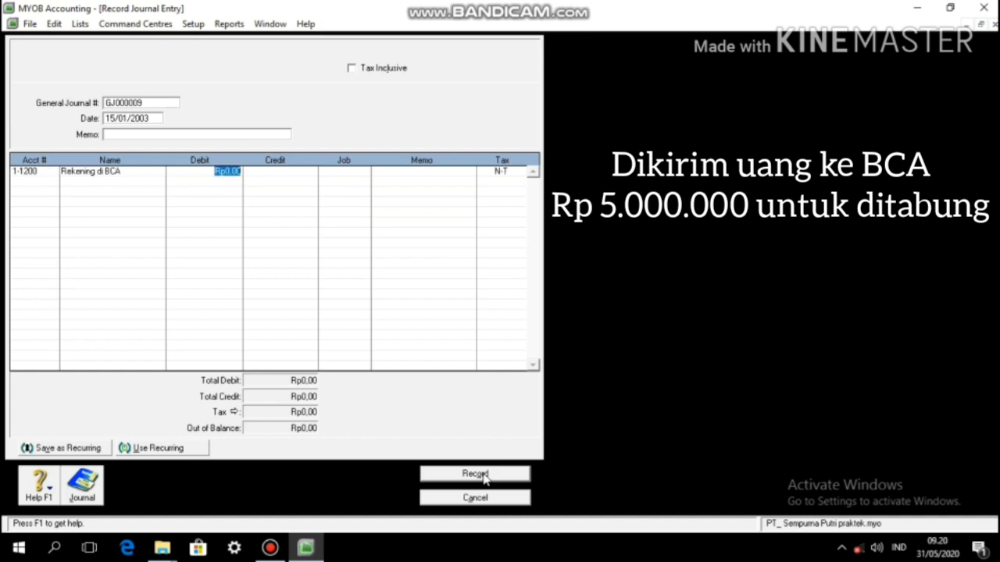
text(5000000)
key(Tab)
key(Tab)
key(Tab)
key(Tab)
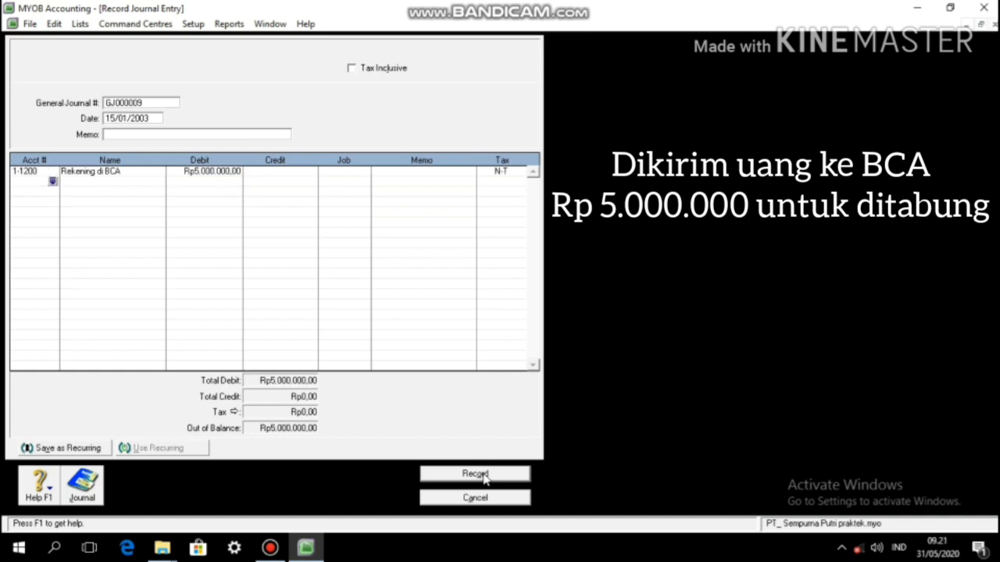
text(1100)
key(Tab)
key(Tab)
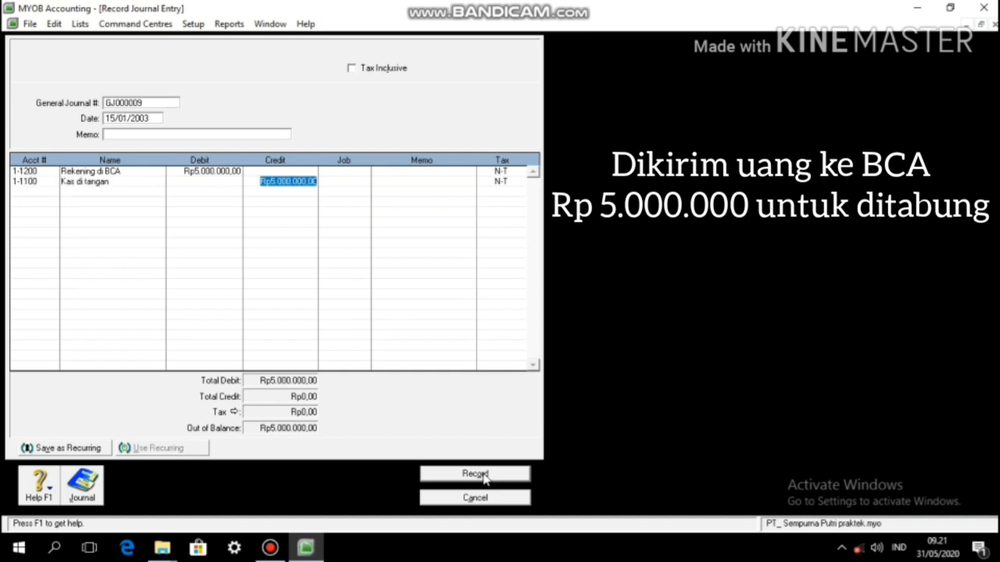
key(Tab)
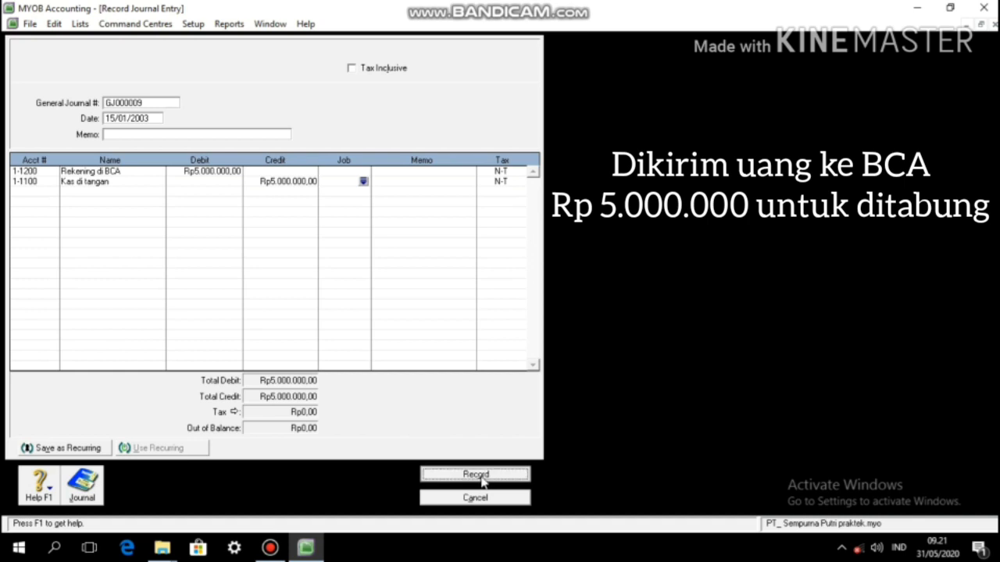
Step: Record GJ000009 and change the date of GJ000010 to 18/01/2003
click(483, 476)
key(Left)
key(Left)
key(Left)
key(Left)
key(Left)
key(Left)
key(Left)
key(Left)
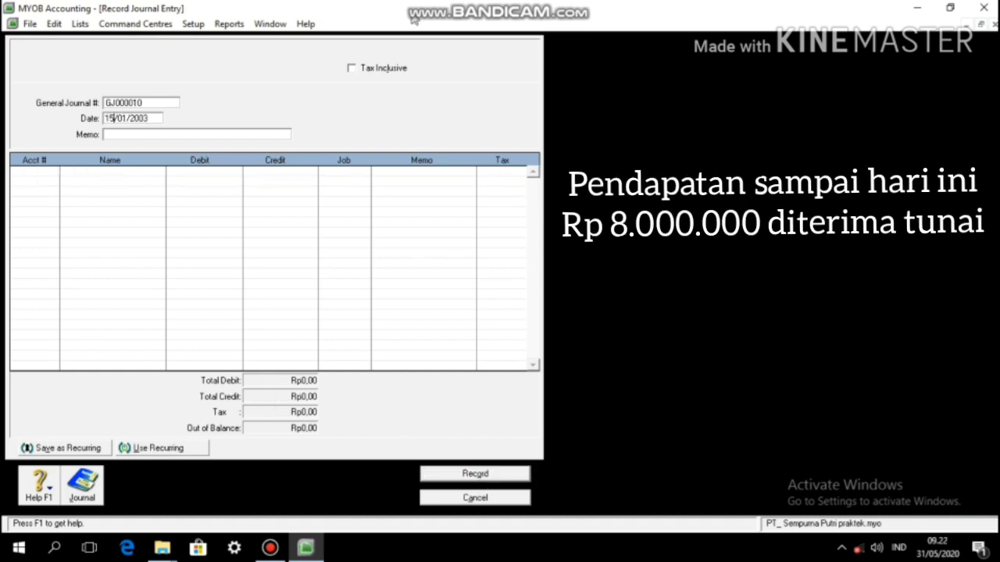
key(BackSpace)
text(8)
key(Tab)
key(Tab)
Step: Debit Kas di tangan Rp8.000.000, chosen from the account list, and credit 4-1000 Pendapatan Jasa
text(1-1)
key(Tab)
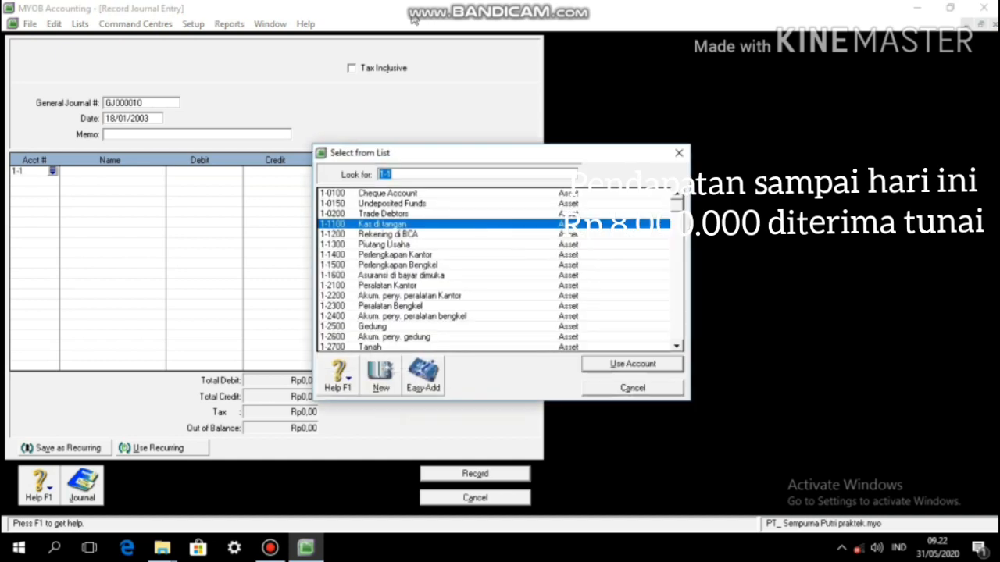
key(Return)
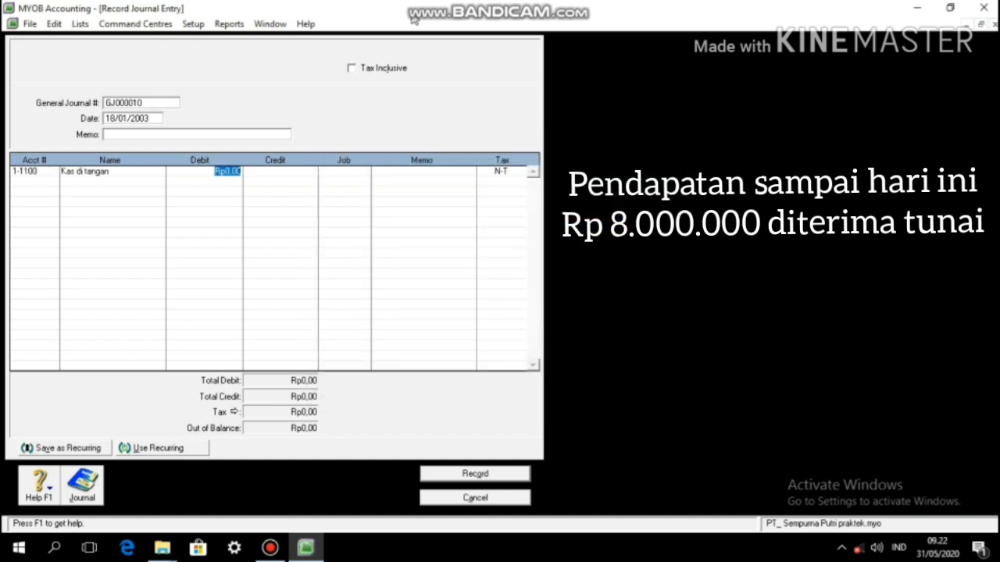
text(8000000)
key(Return)
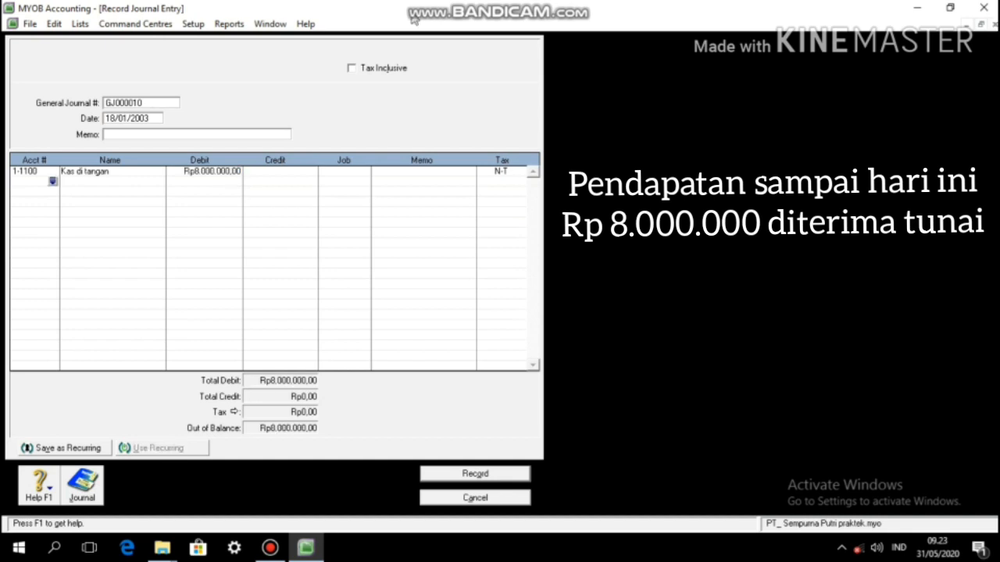
text(41000)
key(Tab)
key(Tab)
key(Tab)
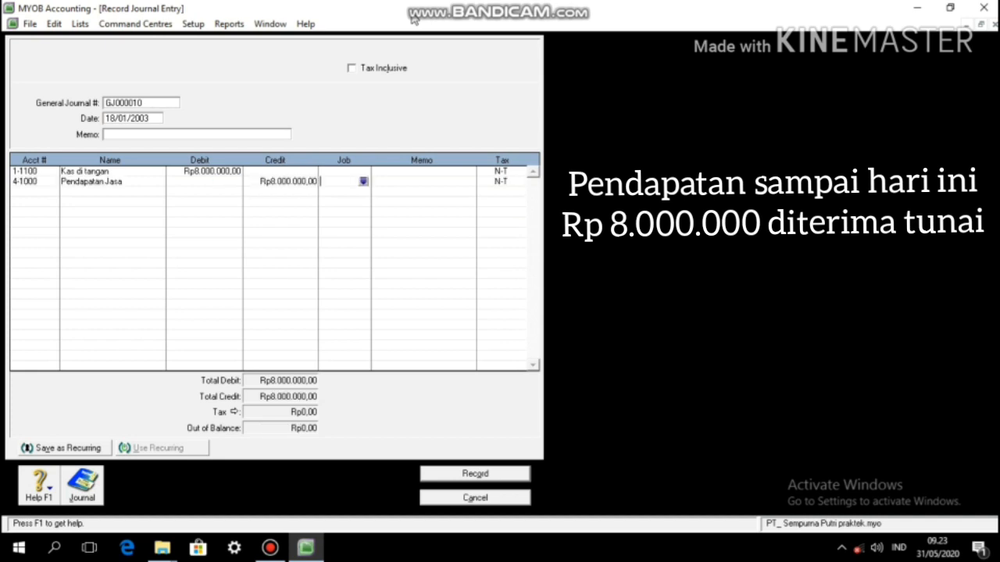
Step: Record GJ000010 and change the date of GJ000011 to 20/01/2003
click(493, 475)
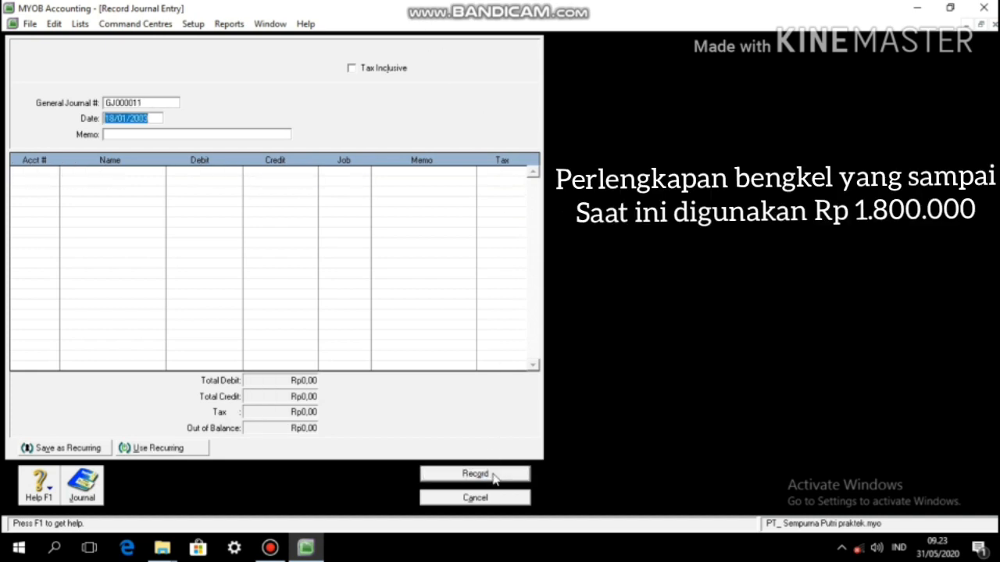
key(Left)
key(Left)
key(Left)
key(BackSpace)
key(BackSpace)
text(20)
key(Tab)
Step: Debit 6-2200 Biaya perlengkapan bengkel Rp1.800.000 and credit 1-1500 Perlengkapan Bengkel
key(Tab)
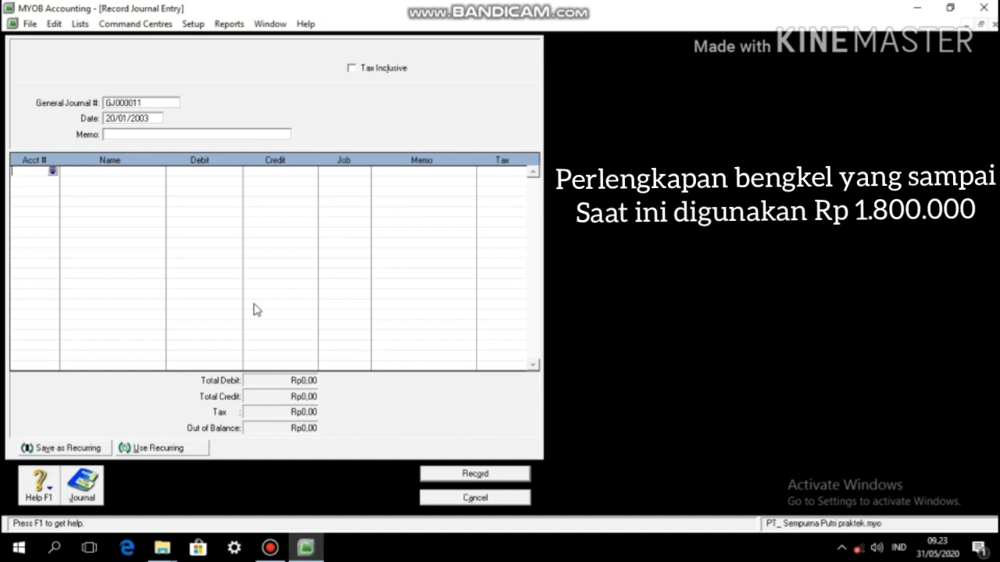
text(6-2200)
key(Tab)
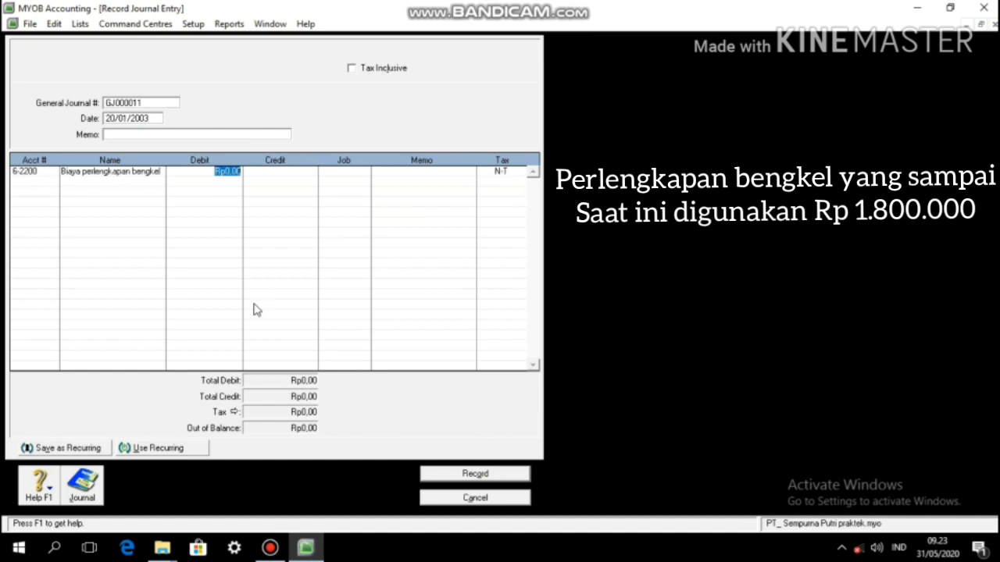
text(1800000)
key(Tab)
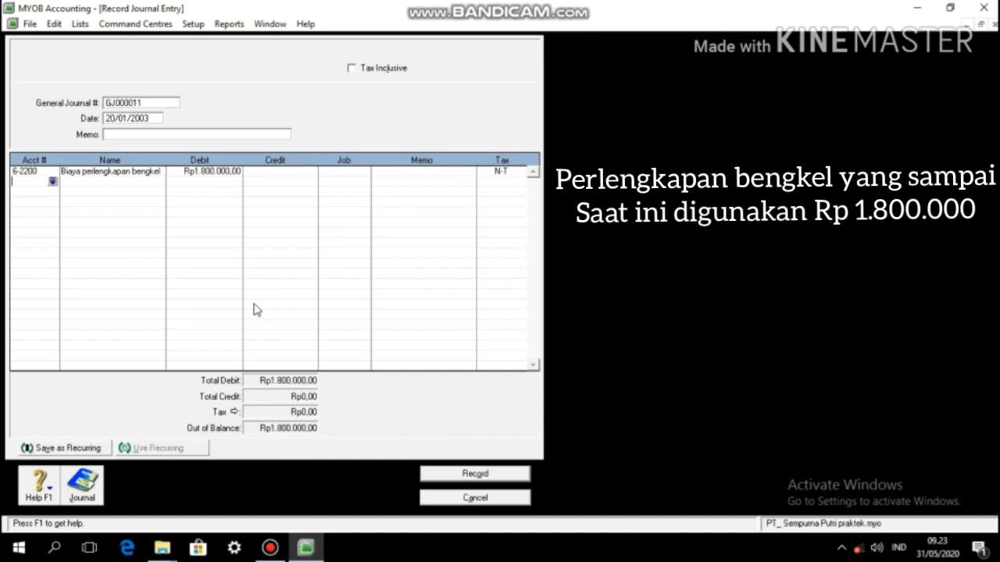
text(1-1500)
key(Tab)
key(Tab)
key(Tab)
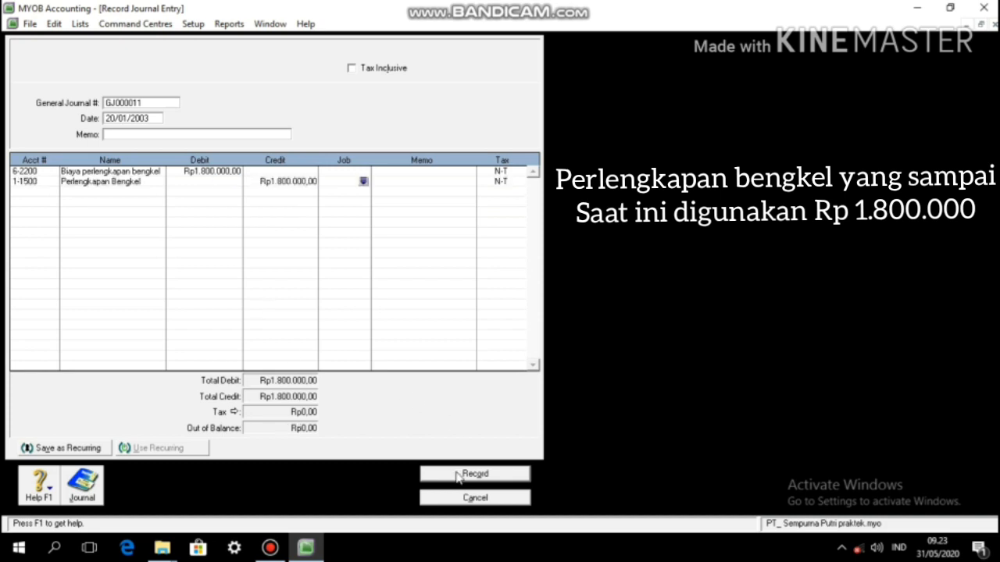
Step: Record GJ000011 and change the date of GJ000012 to 22/01/2003
click(459, 475)
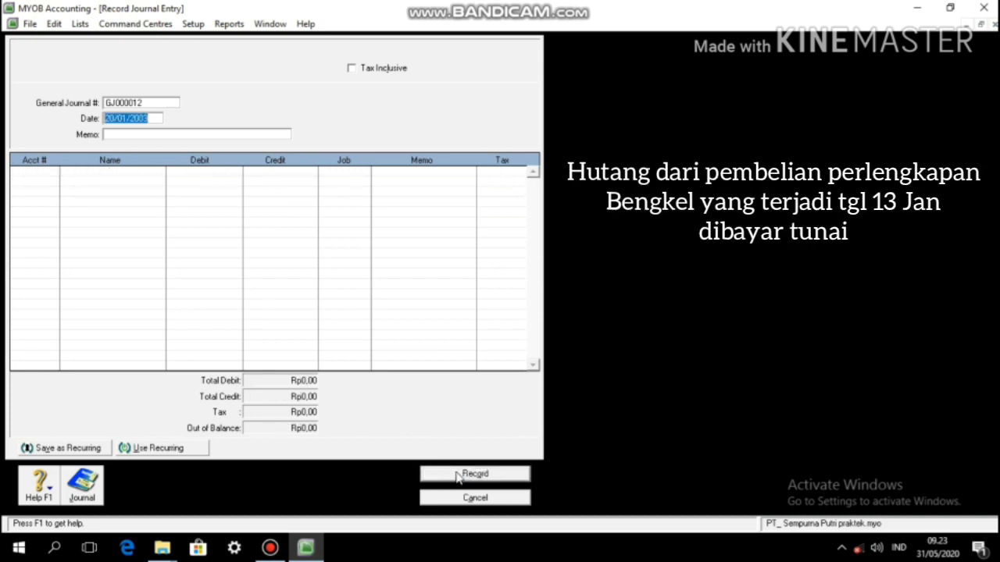
key(Left)
key(Left)
key(Left)
key(Left)
key(Left)
key(Left)
key(Left)
key(Left)
key(BackSpace)
text(2)
key(Tab)
key(Tab)
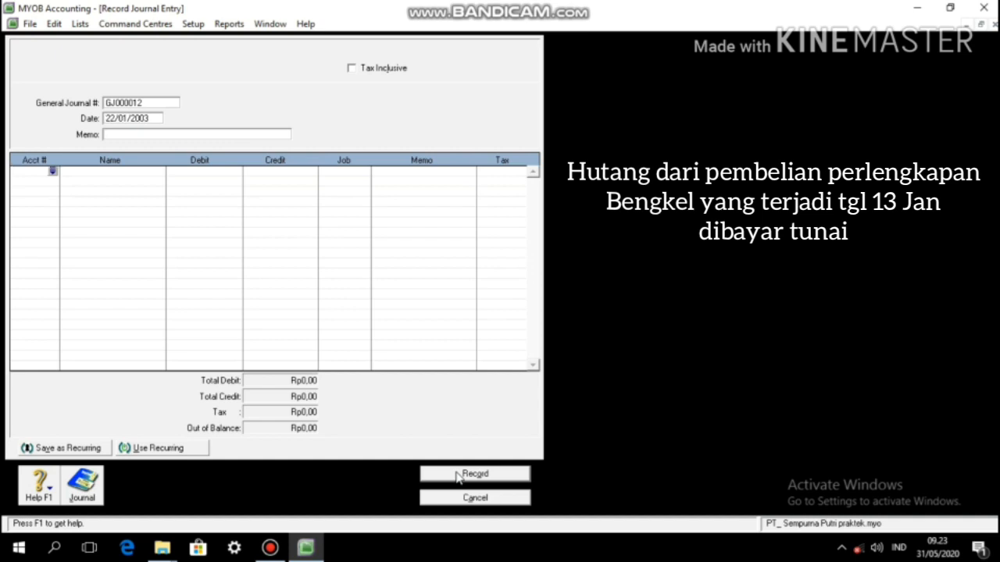
Step: Debit Hutang Usaha Rp1.000.000, credit Kas di tangan, and record GJ000012
text(211)
key(Tab)
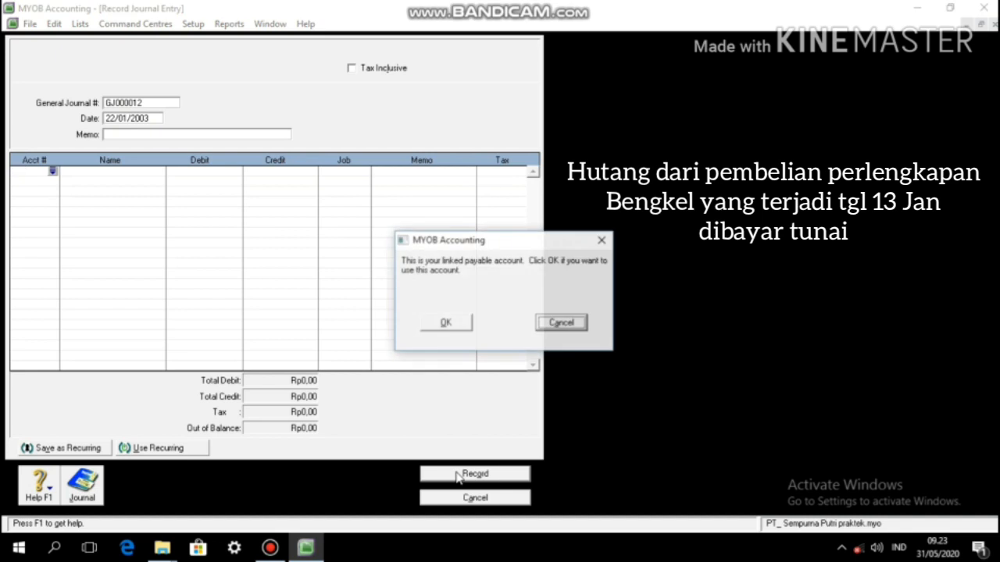
click(434, 327)
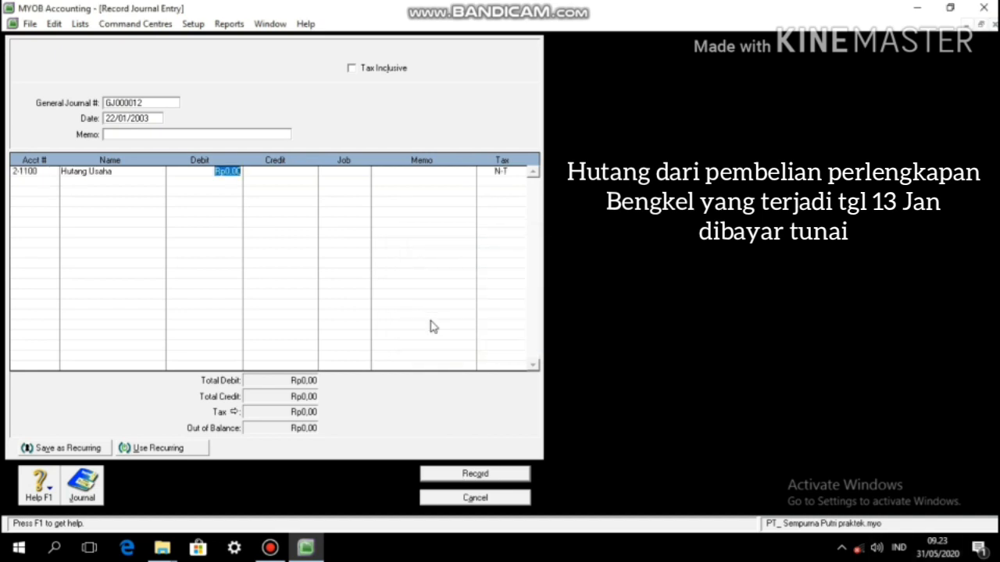
text(1000000)
key(Return)
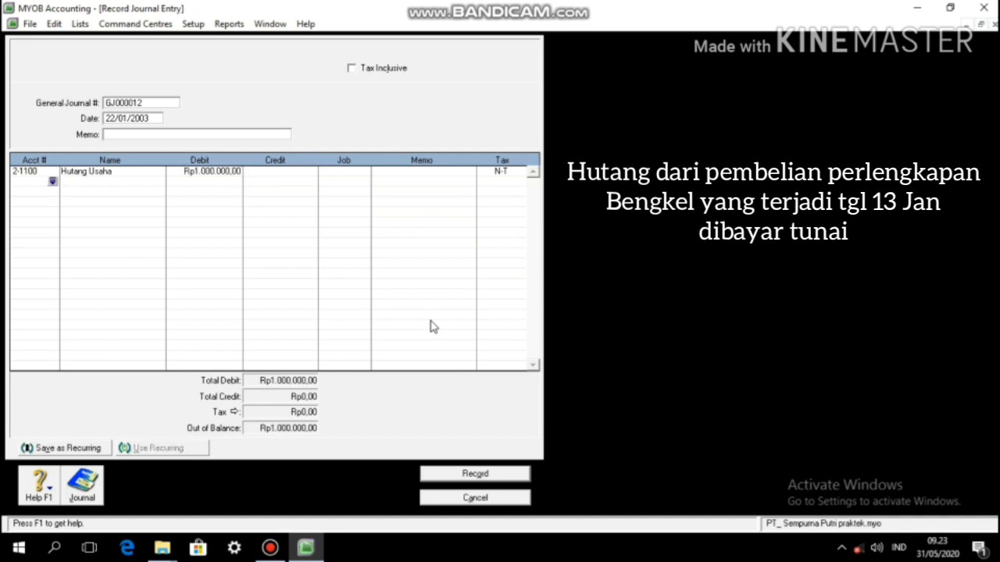
text(11100)
key(Tab)
key(Tab)
key(Tab)
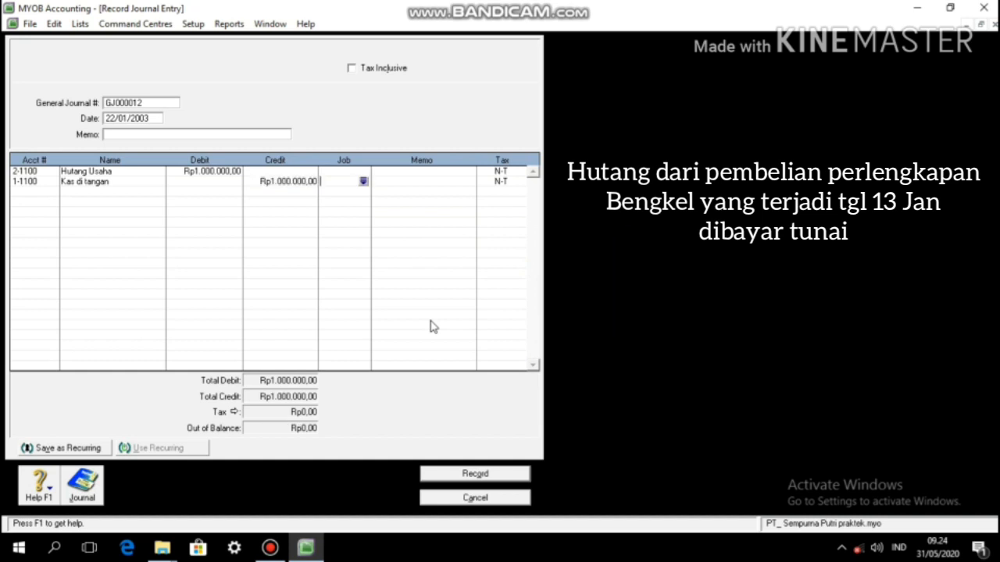
click(491, 472)
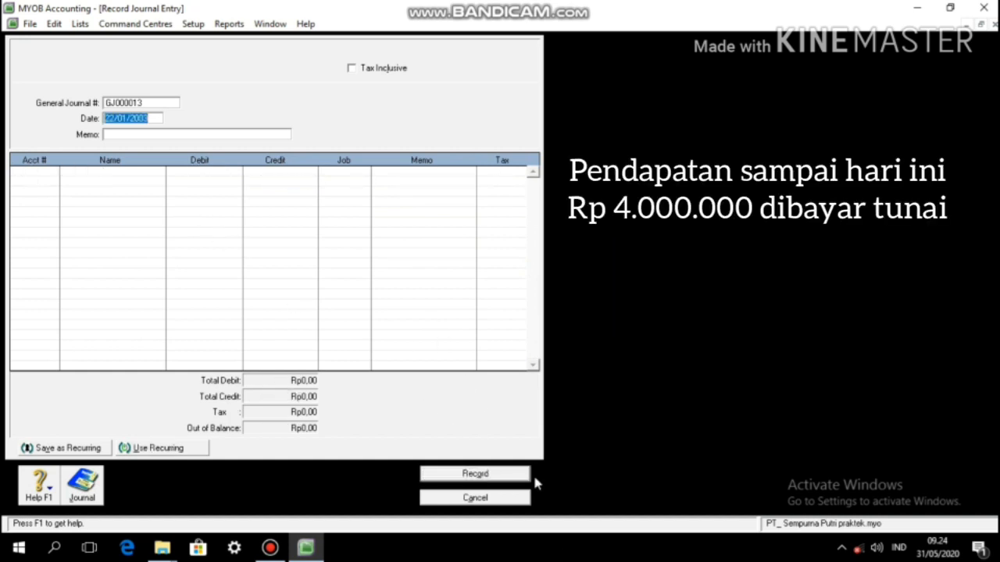
Step: Date GJ000013 24/01/2003, debit 1-1100 Kas di tangan Rp4.000.000, and credit 4-1000 Pendapatan Jasa
key(Left)
key(Left)
key(Left)
key(Left)
key(Left)
key(Left)
key(Left)
key(Left)
key(BackSpace)
text(4)
key(Tab)
key(Tab)
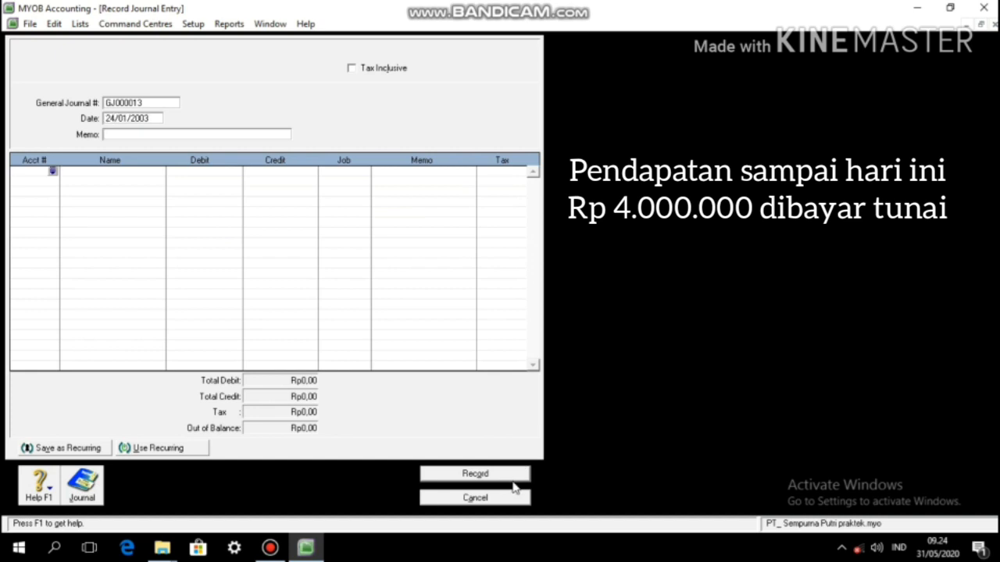
text(11100)
key(Tab)
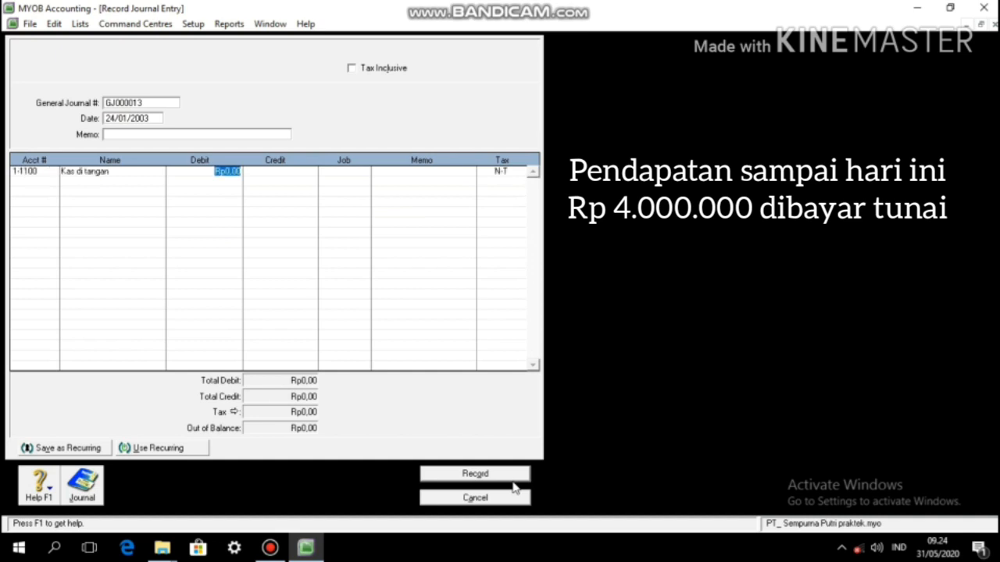
text(4000000)
key(Return)
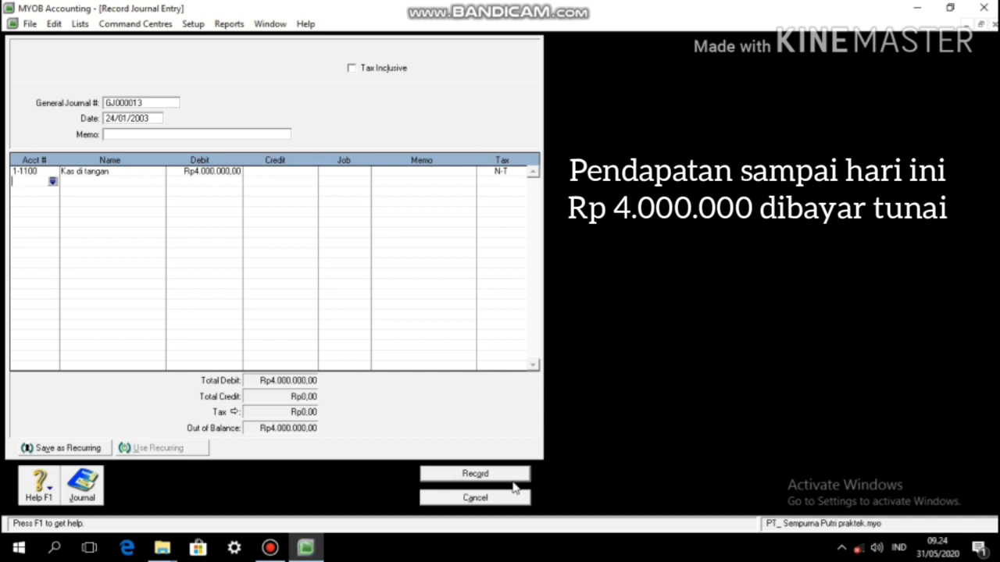
text(41000)
key(Tab)
key(Tab)
key(Tab)
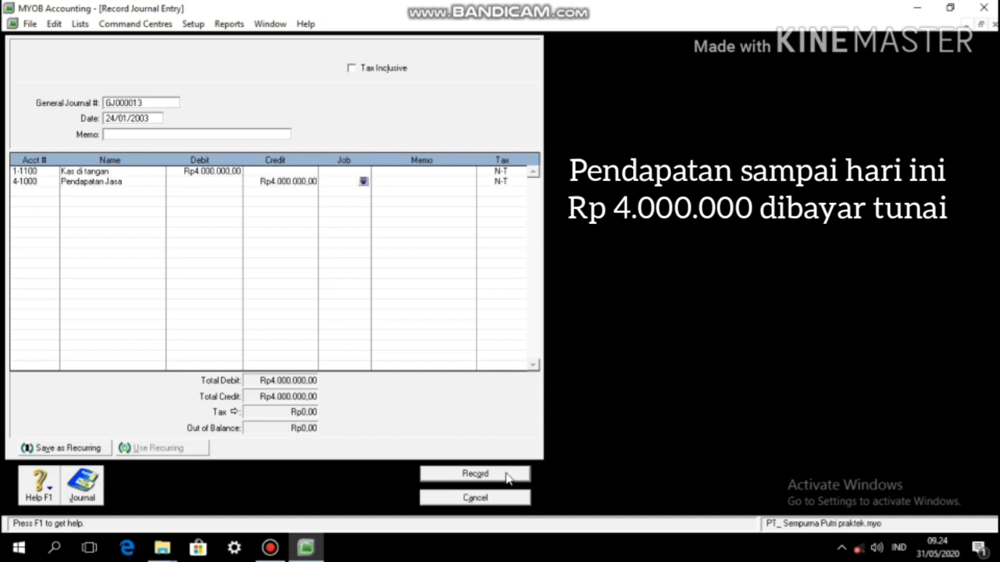
Step: Record GJ000013 and change the date of GJ000014 to 26/01/2003
click(506, 478)
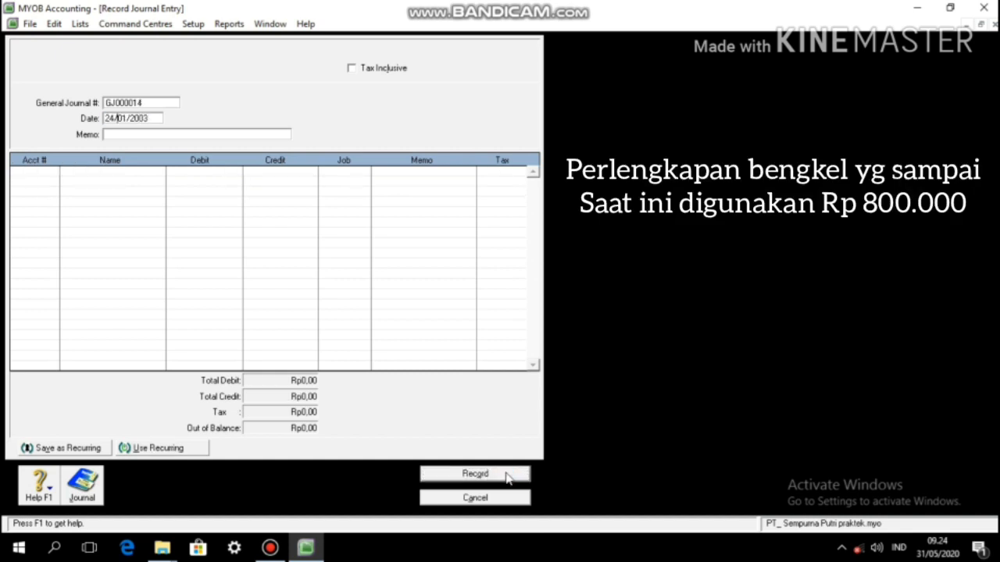
key(BackSpace)
text(8)
key(Tab)
key(Tab)
Step: Debit 6-2200 Biaya perlengkapan bengkel Rp800.000 and credit Perlengkapan Bengkel, picked from the account list
text(6-2200)
key(Tab)
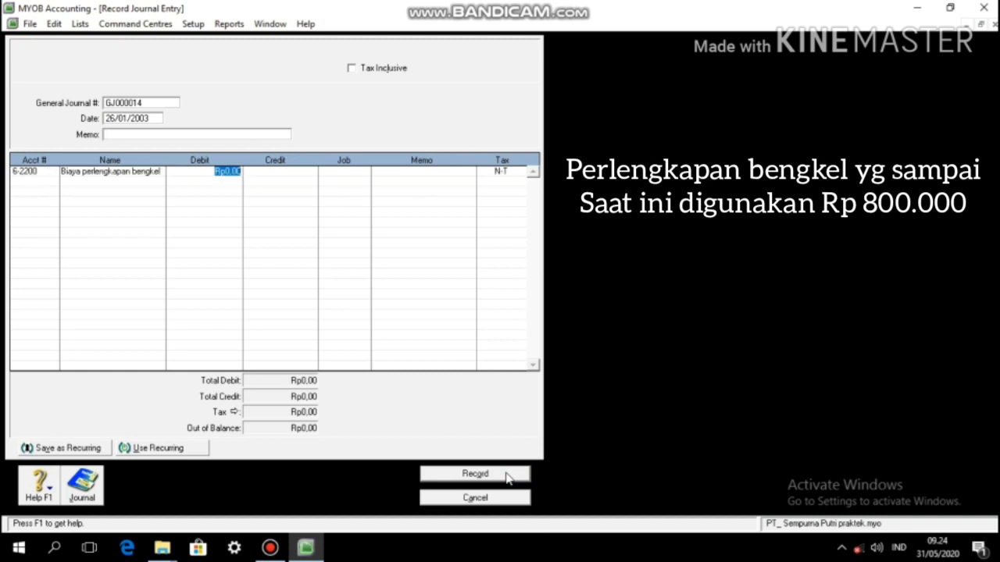
key(Tab)
click(231, 174)
text(800000)
key(Return)
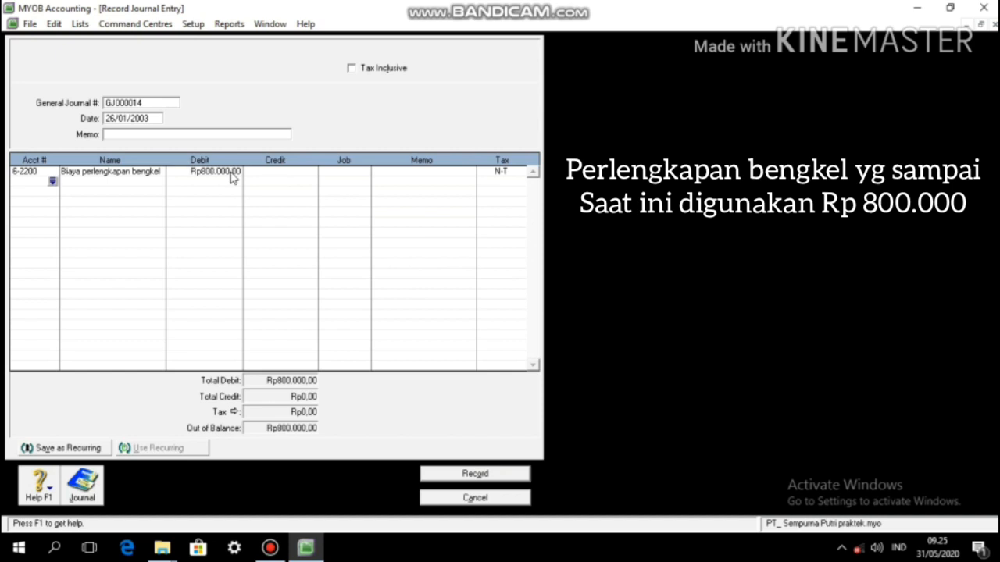
key(Tab)
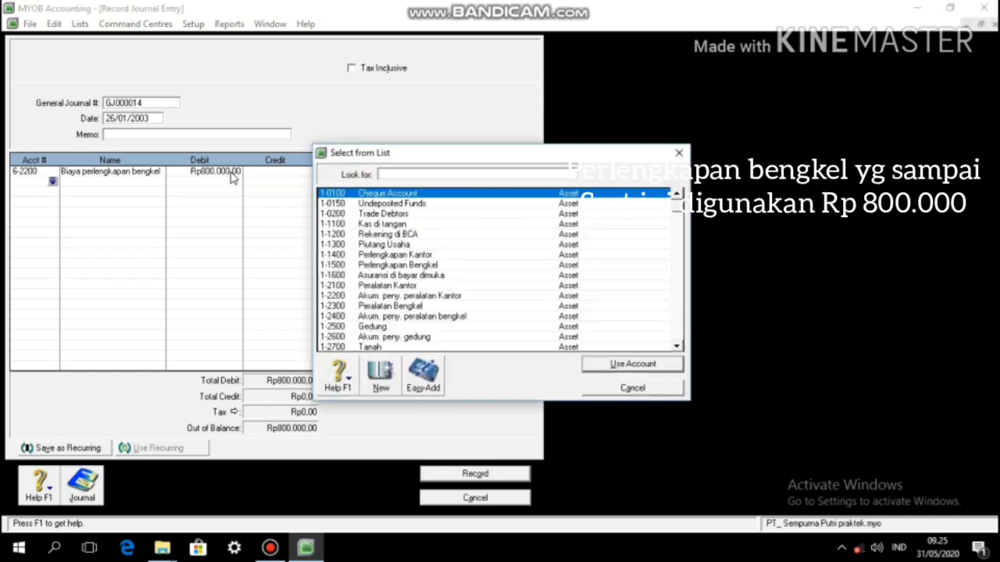
text(115)
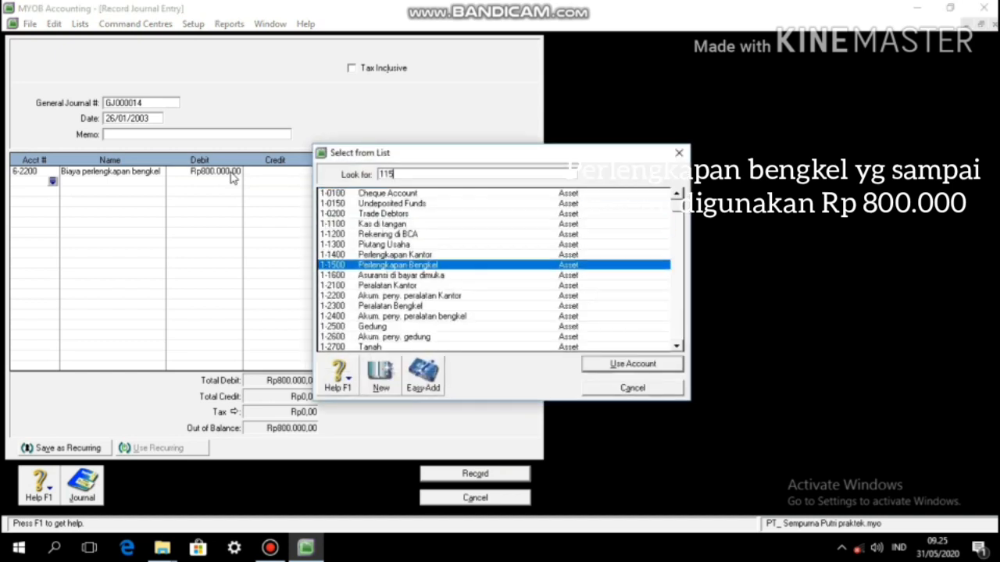
key(Return)
key(Tab)
key(Tab)
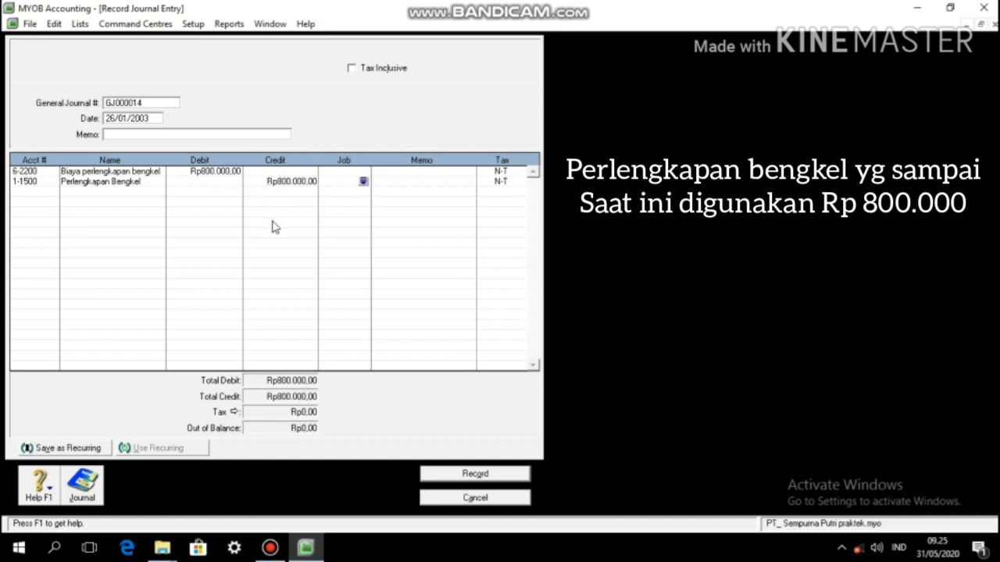
Step: Record GJ000014, date GJ000015 31/01/2003, and debit 6-1100 admin salaries Rp1.500.000
click(467, 474)
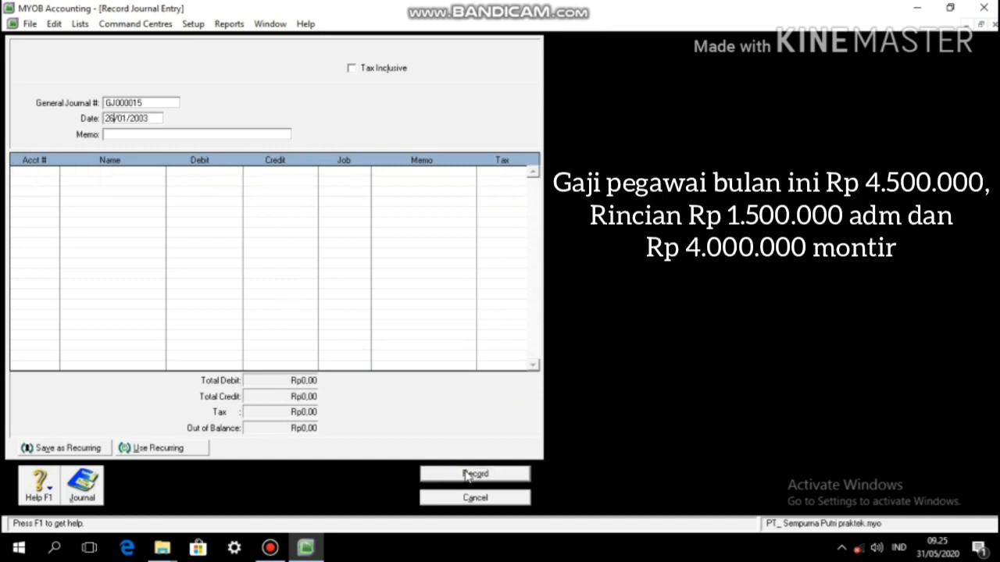
key(BackSpace)
key(BackSpace)
text(31)
key(Tab)
key(Tab)
text(61100)
key(Tab)
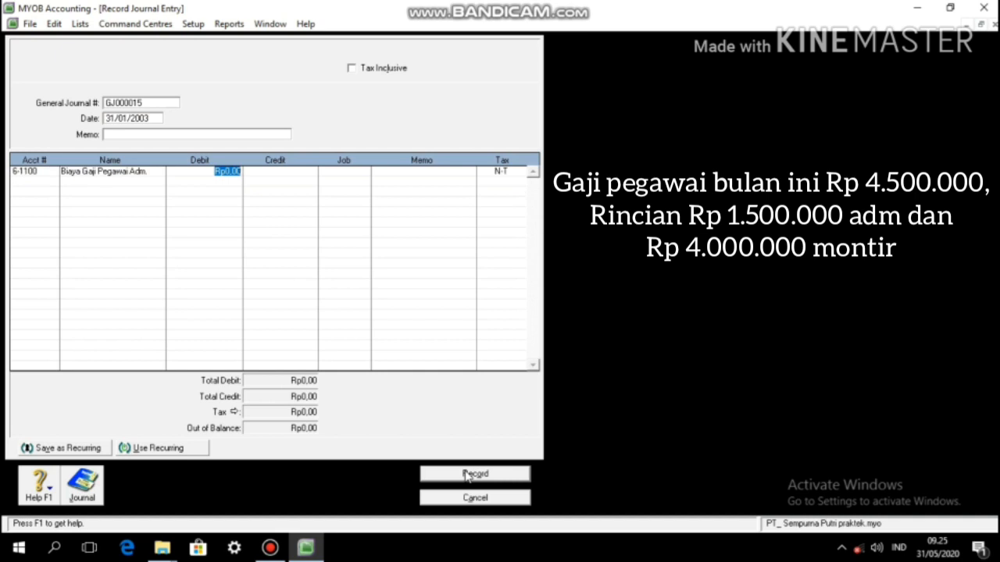
text(1500000)
key(Return)
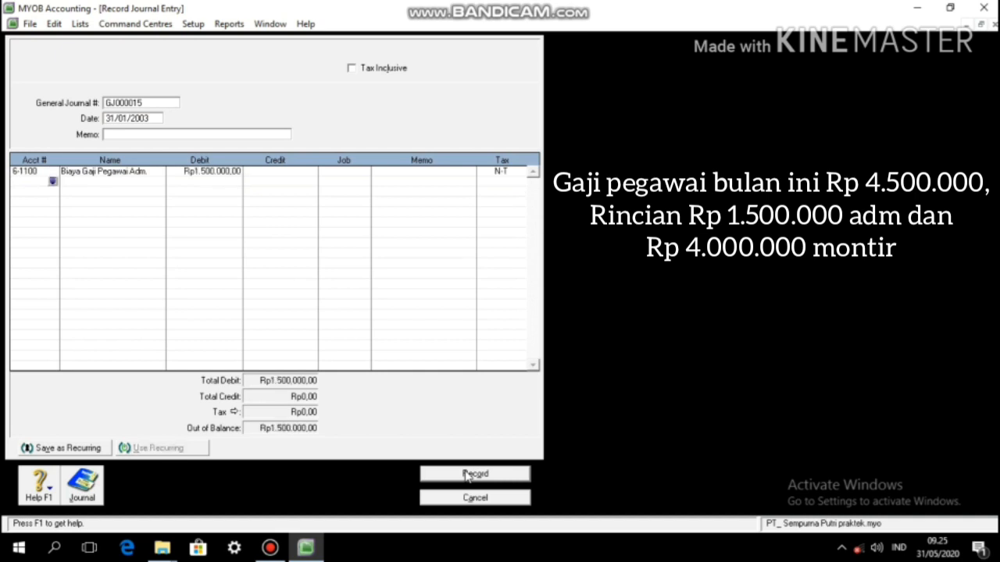
Step: Debit 6-2100 Biaya Gaji montir Rp3.000.000 and credit 2-1200 Hutang Gaji Rp4.500.000
text(62100)
key(Tab)
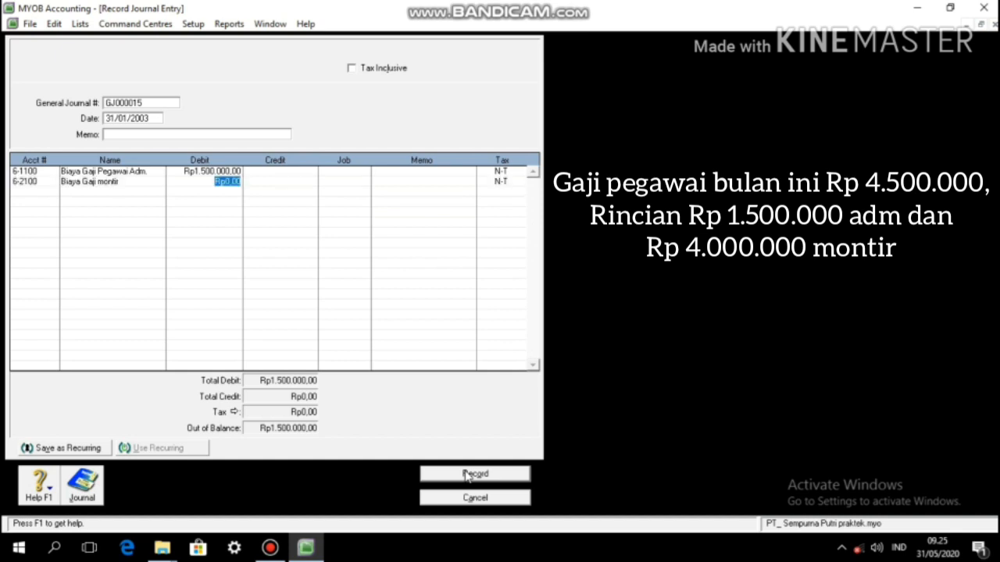
text(3000000)
key(Return)
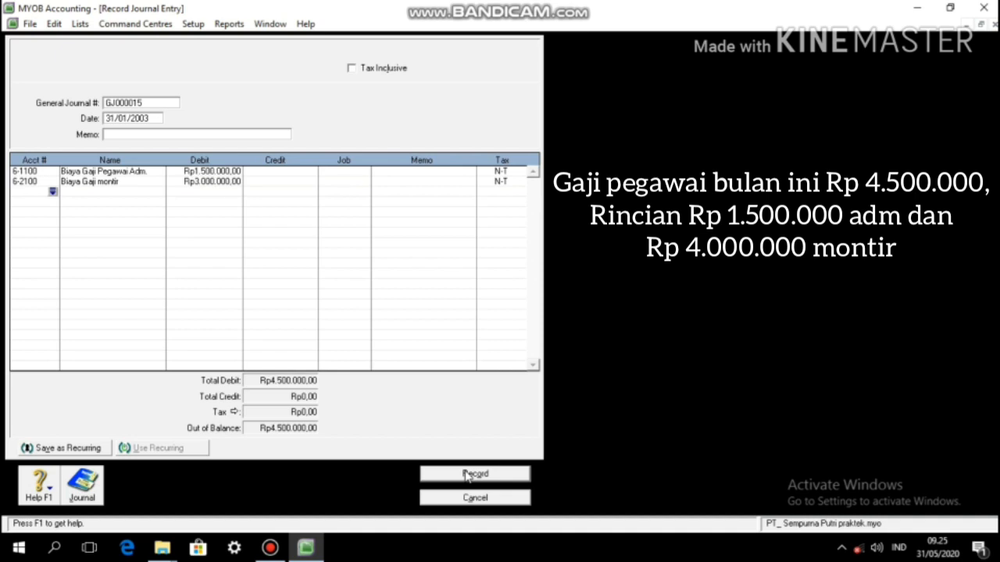
text(21200)
key(Tab)
key(Tab)
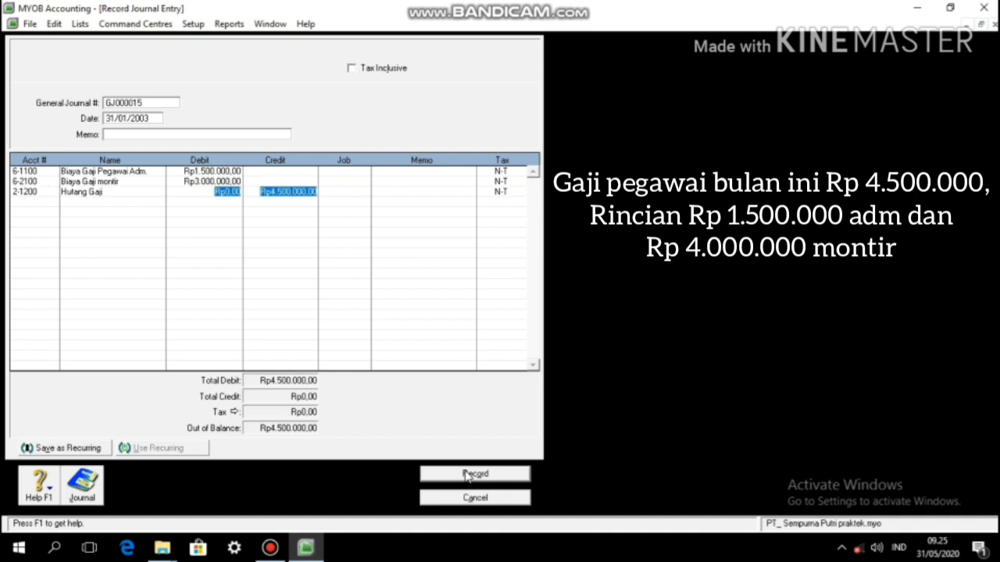
key(Tab)
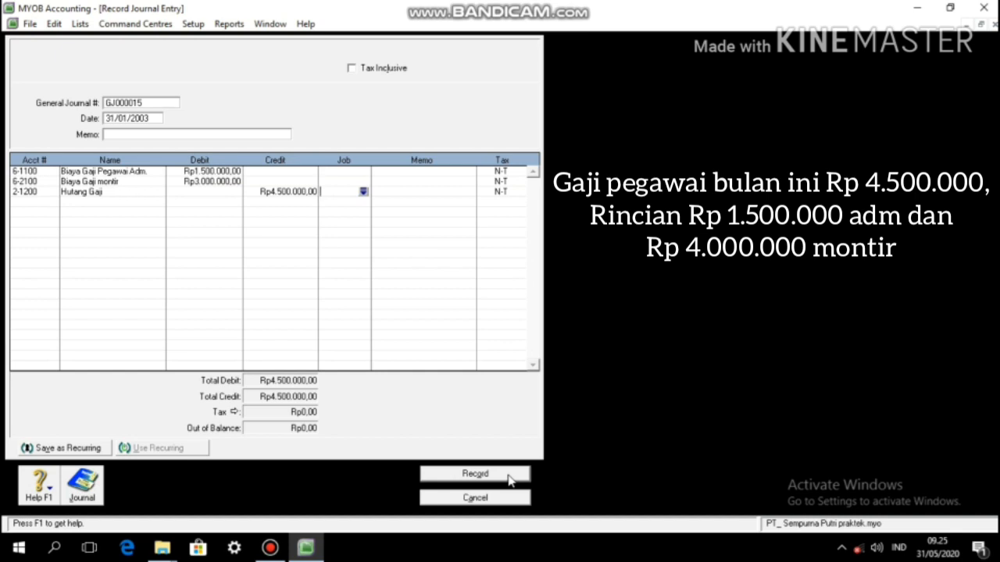
Step: Record GJ000015, then in GJ000016 debit Kas di tangan Rp2.000.000 and credit 4-1000 Pendapatan Jasa
click(474, 474)
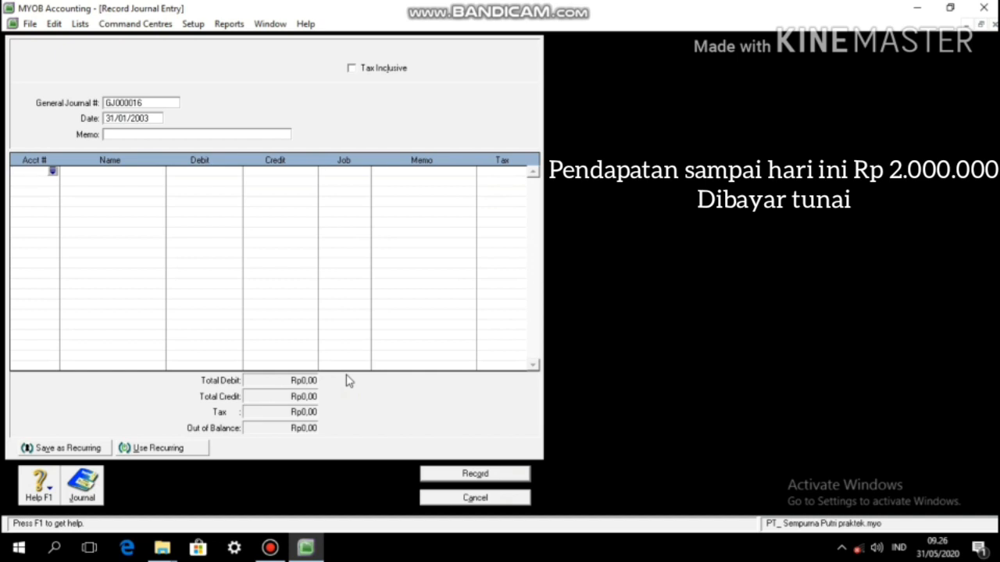
text(11100)
key(Tab)
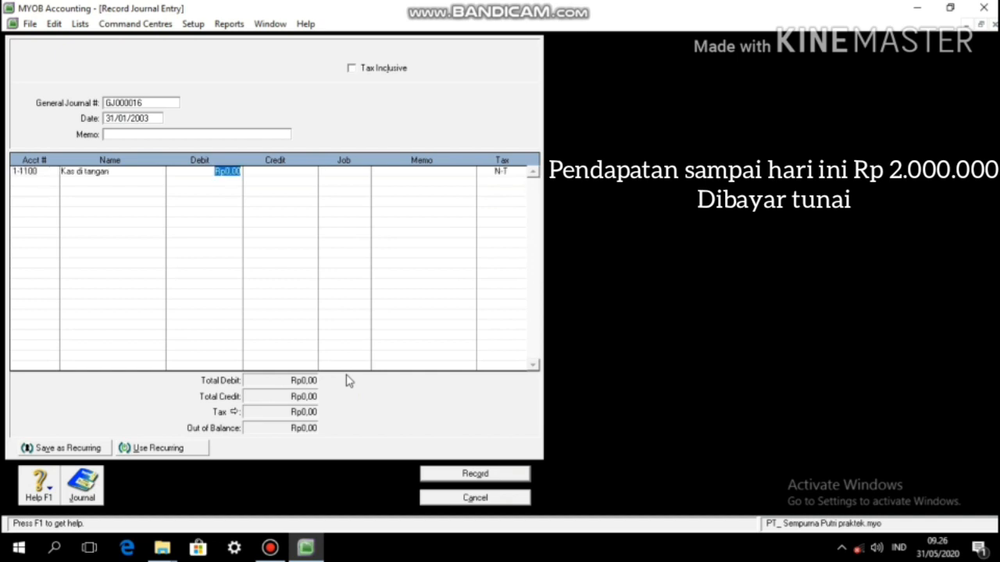
text(2.000.000)
key(Tab)
key(Tab)
key(Tab)
key(Tab)
key(Tab)
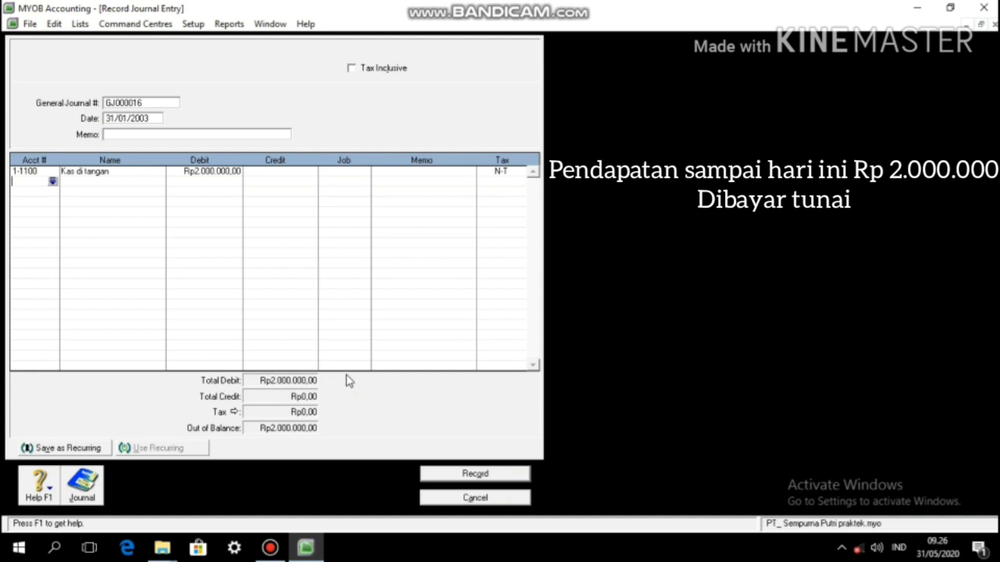
text(41000)
key(Tab)
key(Tab)
key(Tab)
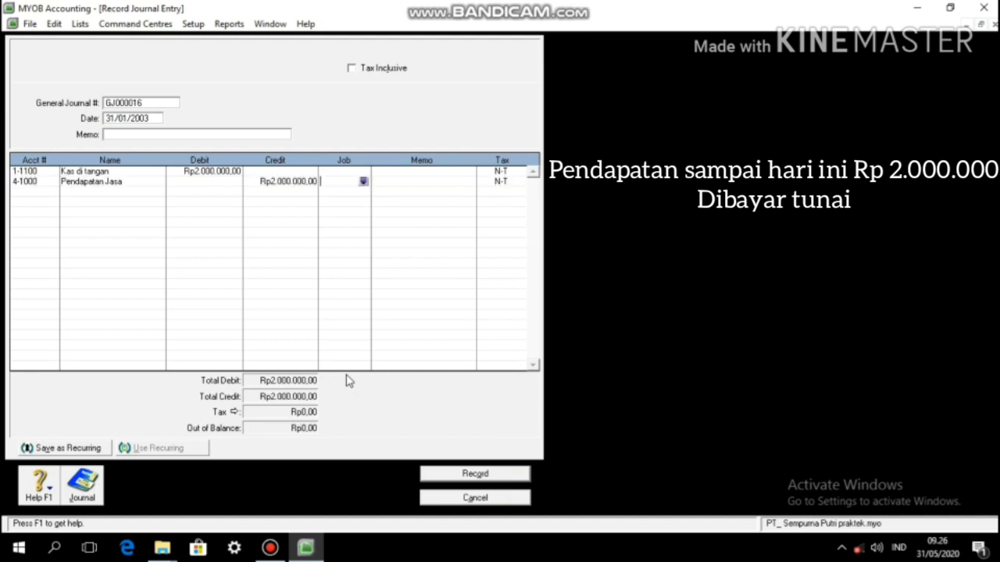
Step: Record GJ000016, then enter GJ000017 debiting 6-1200 and crediting 1-1400 for Rp2.300.000
click(478, 473)
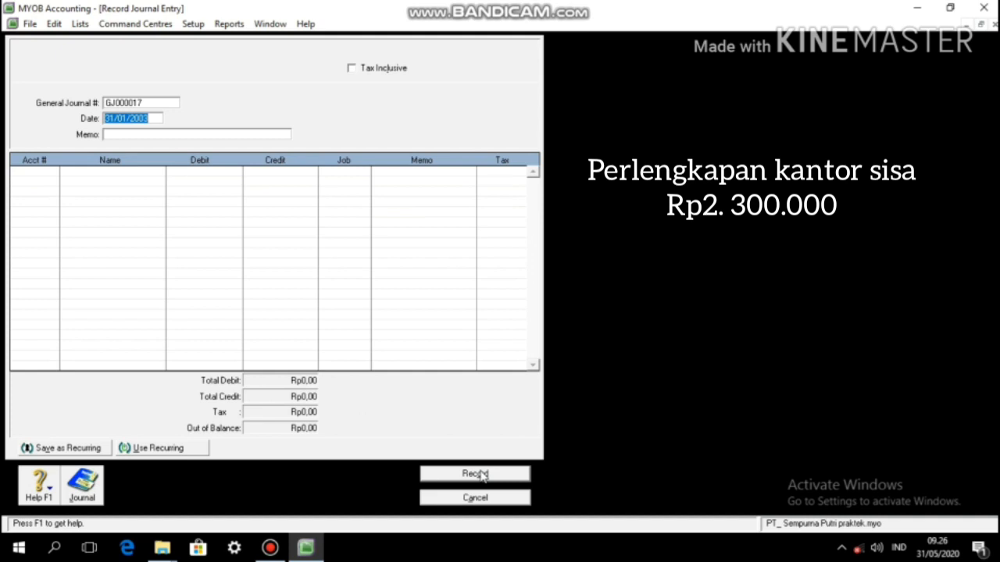
key(Tab)
key(Tab)
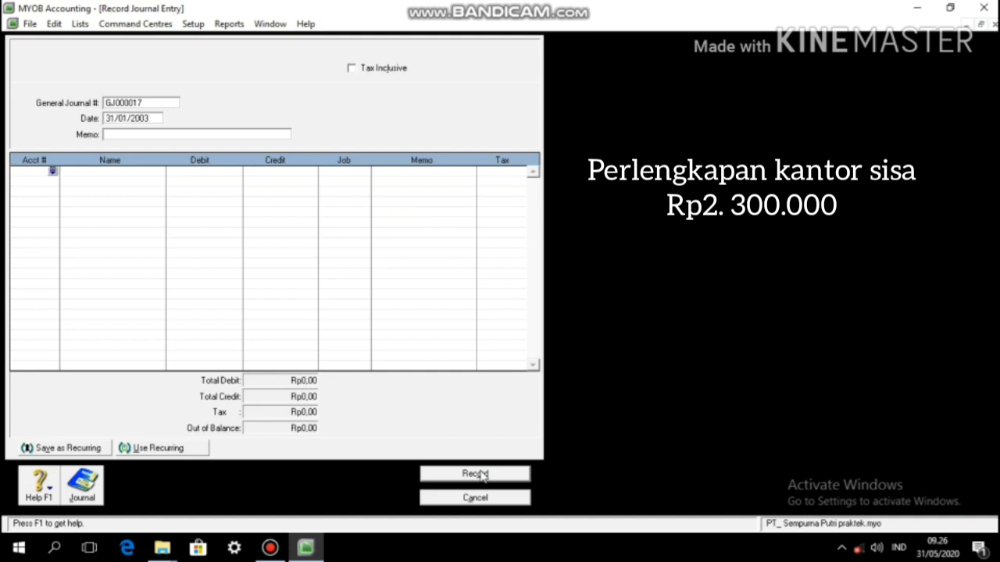
text(612)
key(Tab)
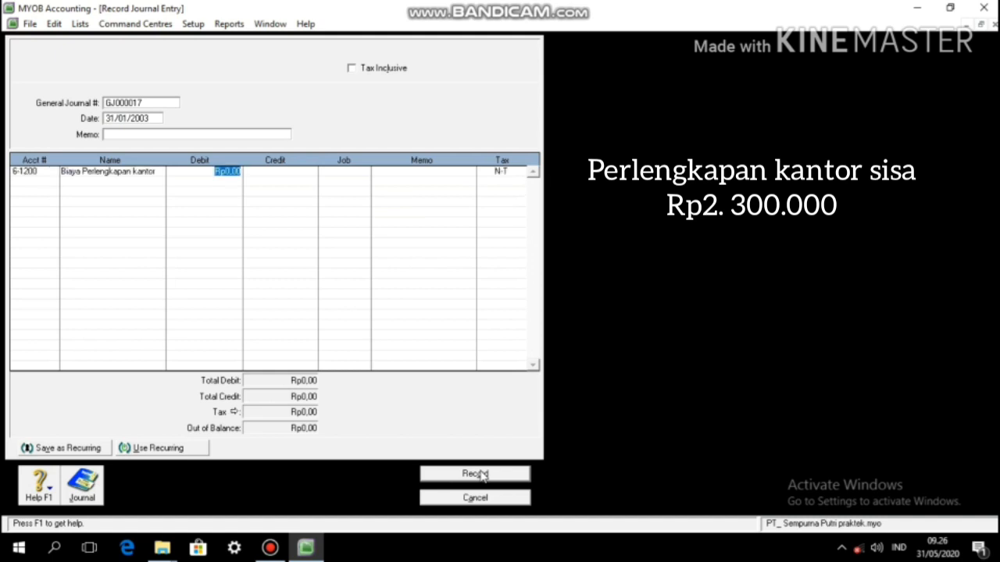
text(2300000)
key(Return)
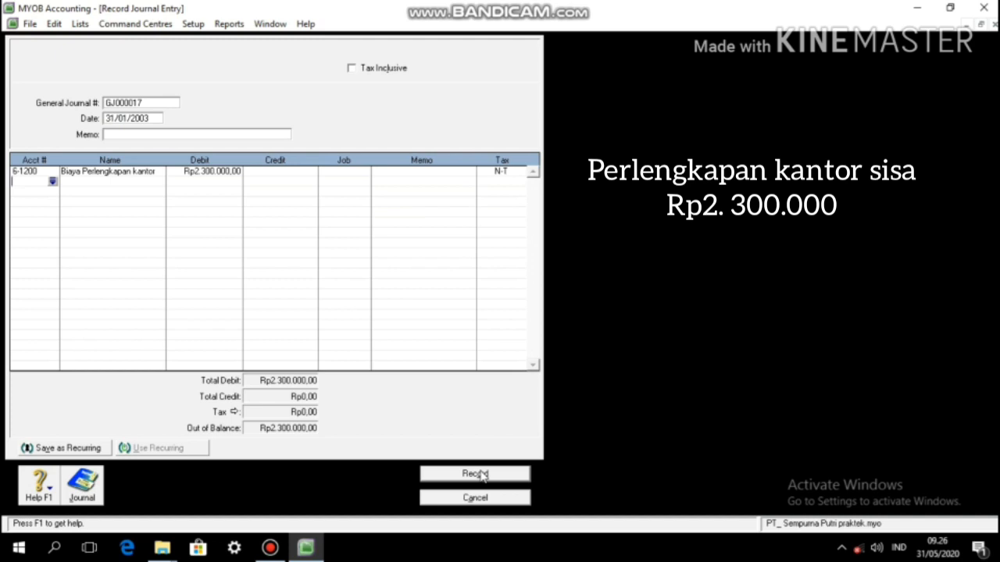
text(114)
key(Tab)
key(Tab)
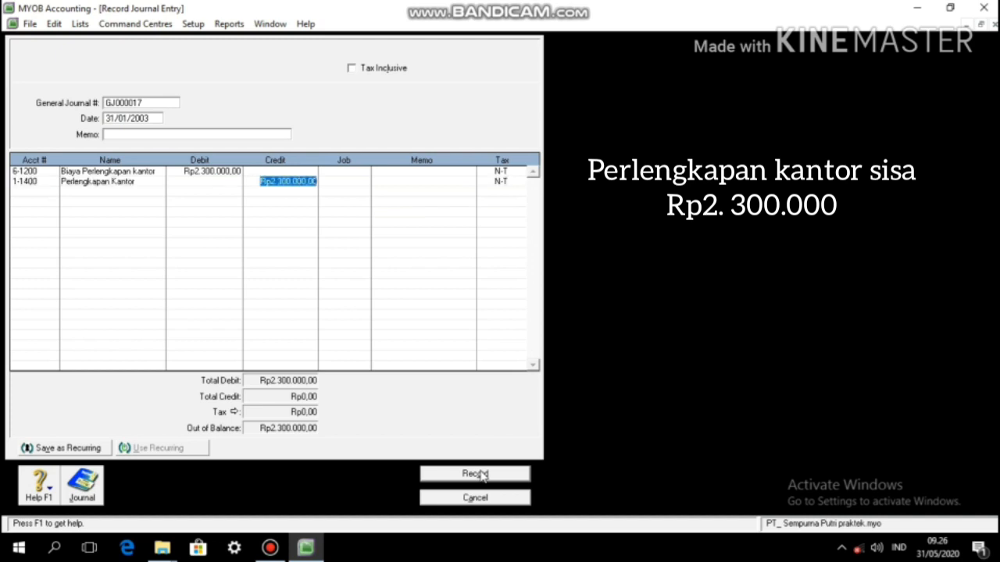
key(Tab)
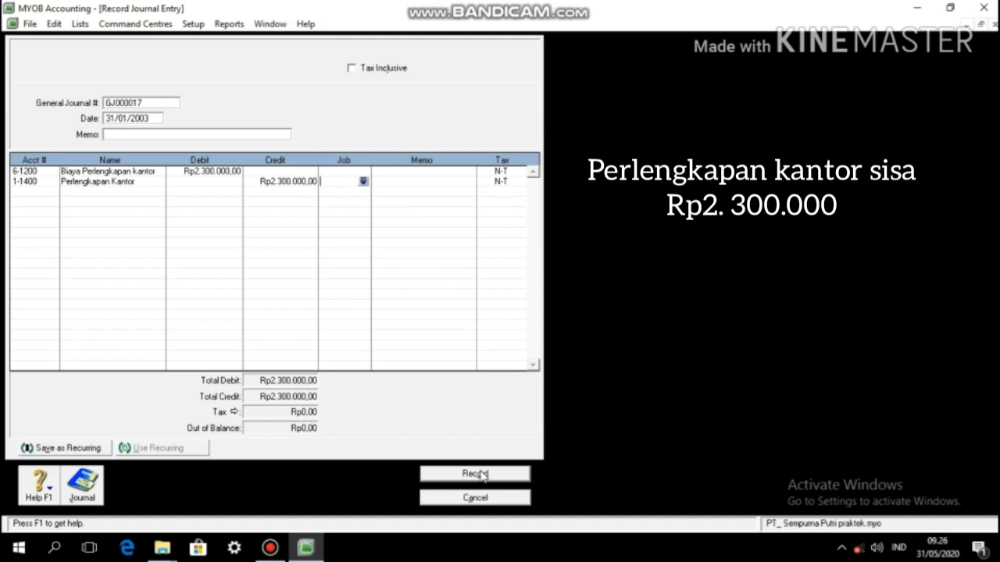
Step: Record GJ000017 and start GJ000018 with office equipment depreciation: 6-1200 debit, 1-2200 credit, Rp500.000
click(456, 473)
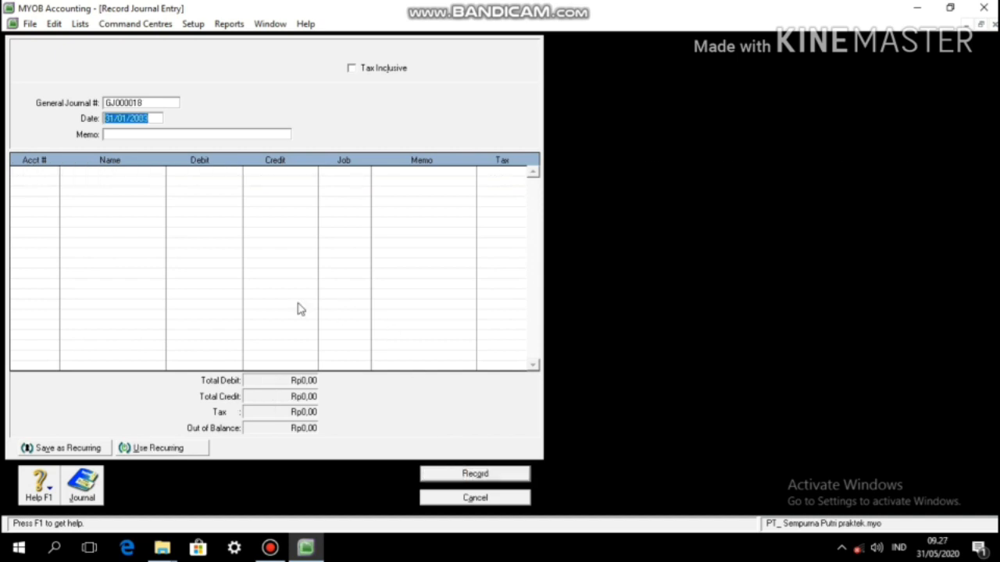
key(Tab)
key(Tab)
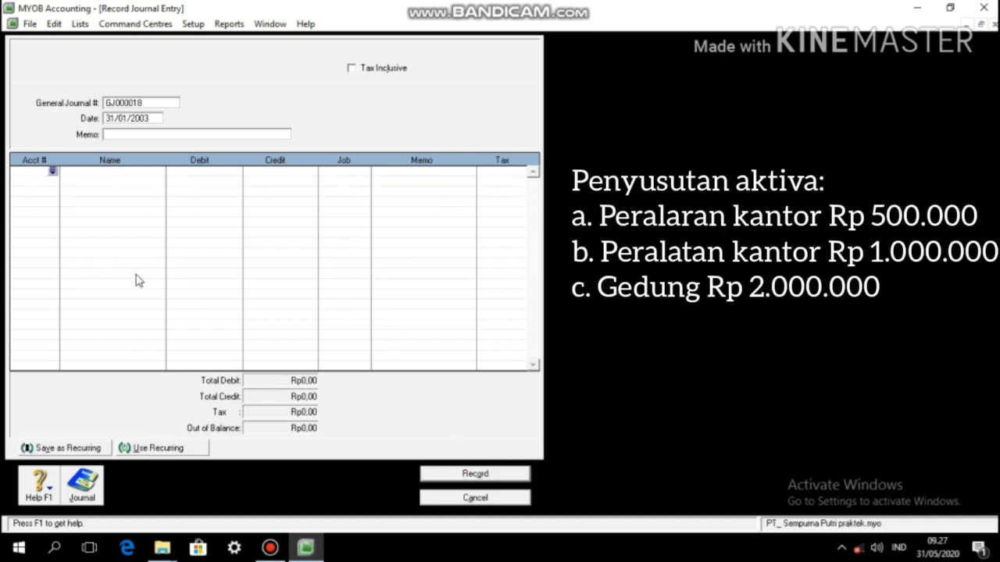
text(0)
key(Tab)
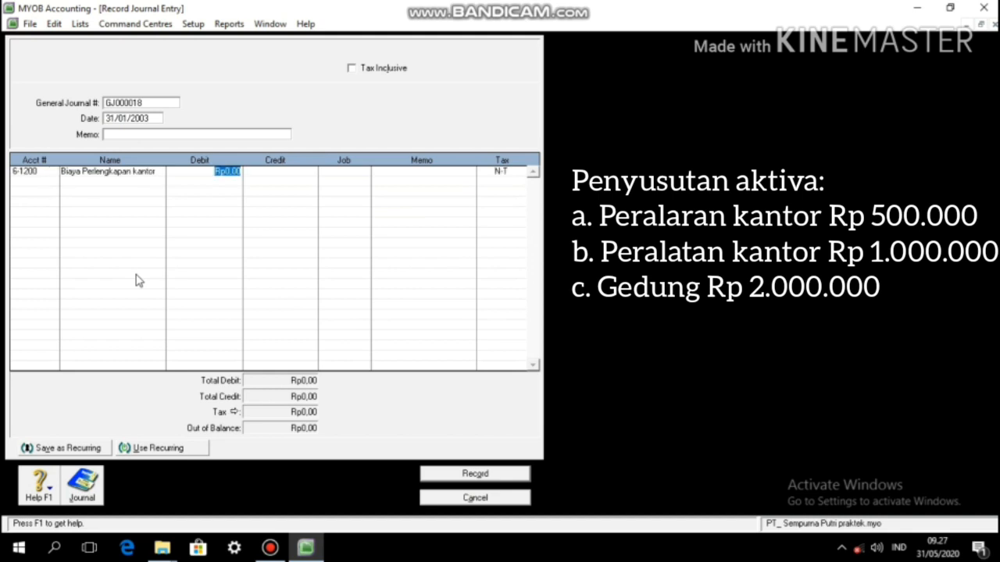
text(500000)
key(Return)
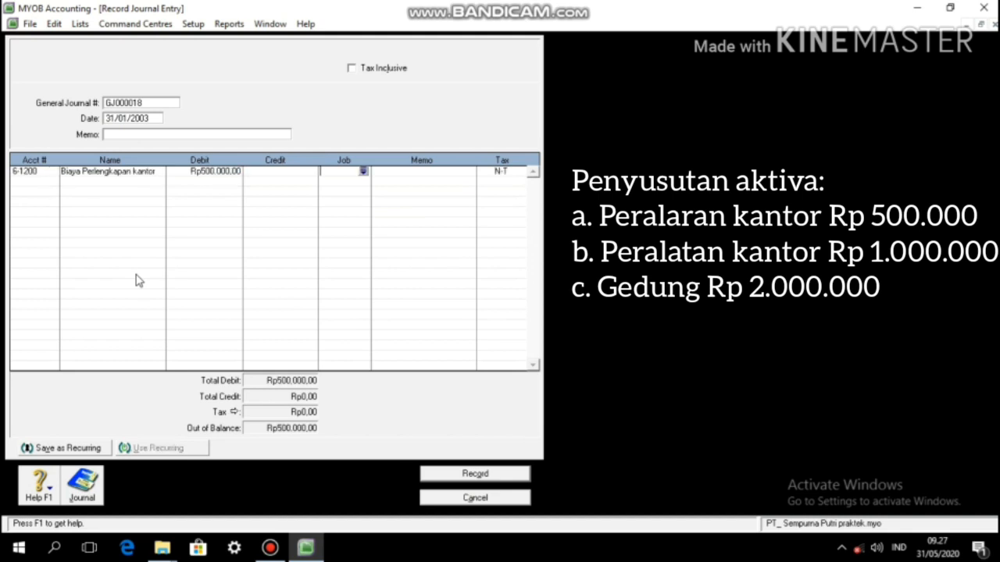
text(12200)
key(Tab)
key(Tab)
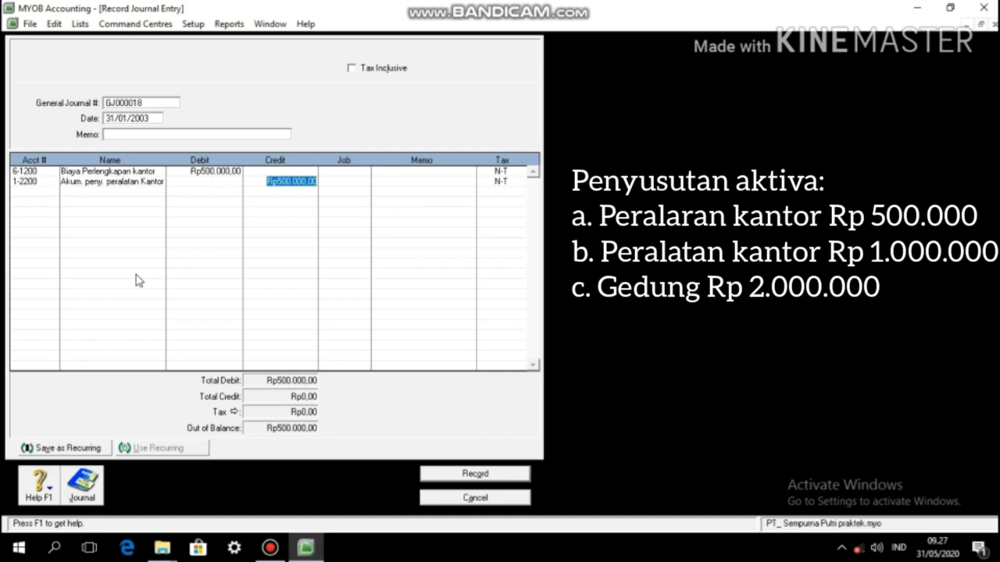
key(Return)
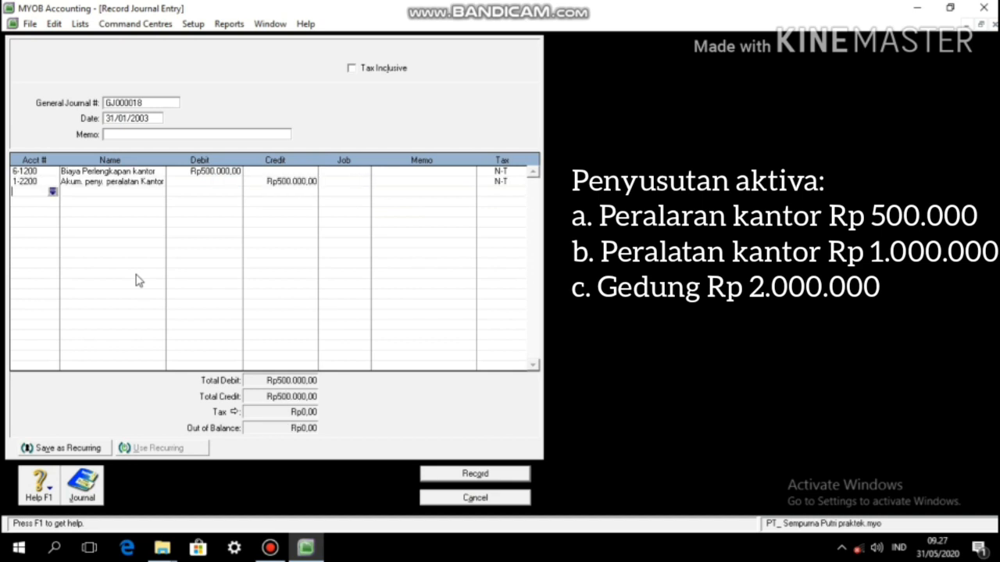
Step: Add workshop equipment depreciation: debit 6-2200, credit 1-2400, Rp1.000.000
text(6-2200)
key(Tab)
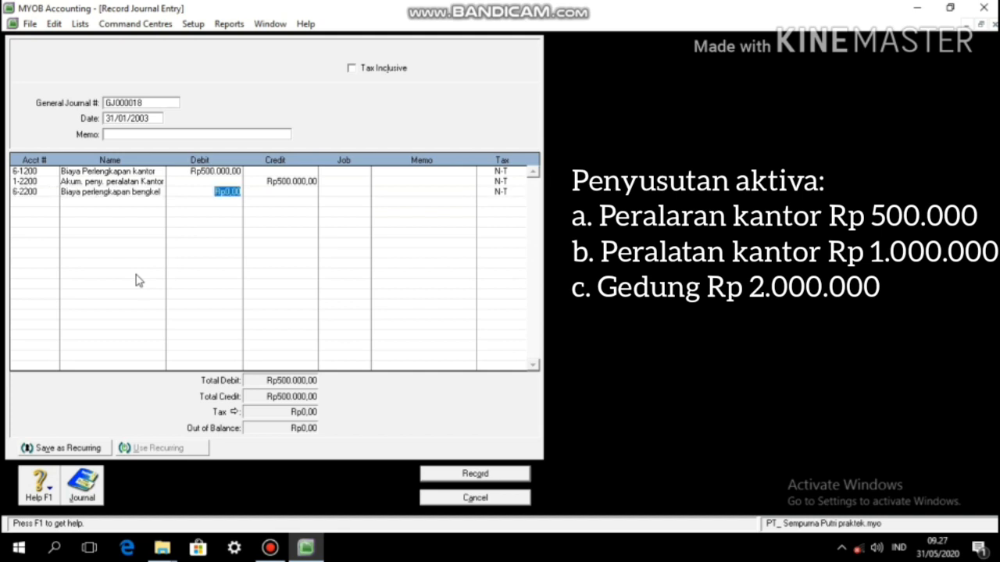
text(1000000)
key(Return)
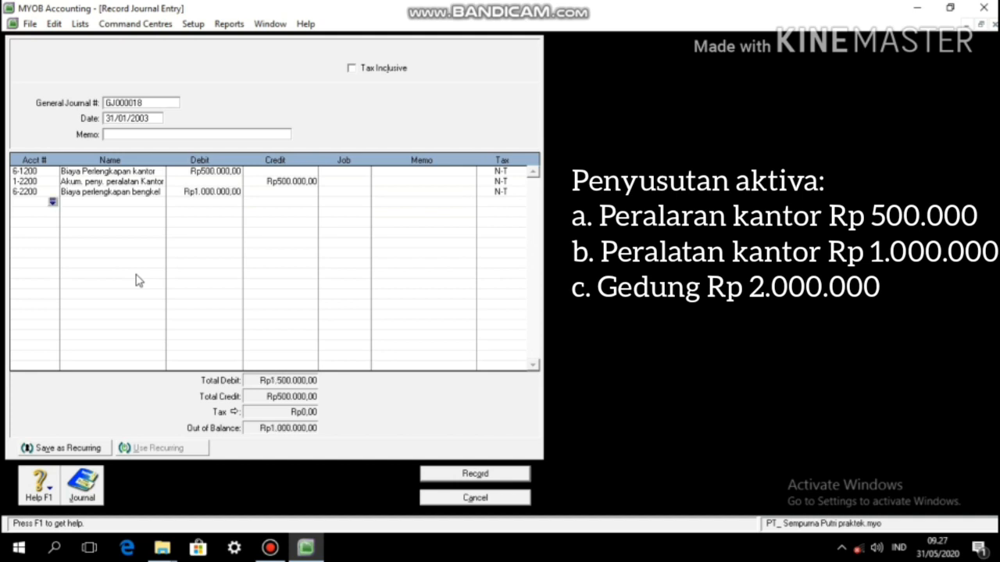
text(1-2400)
key(Tab)
key(Tab)
key(Return)
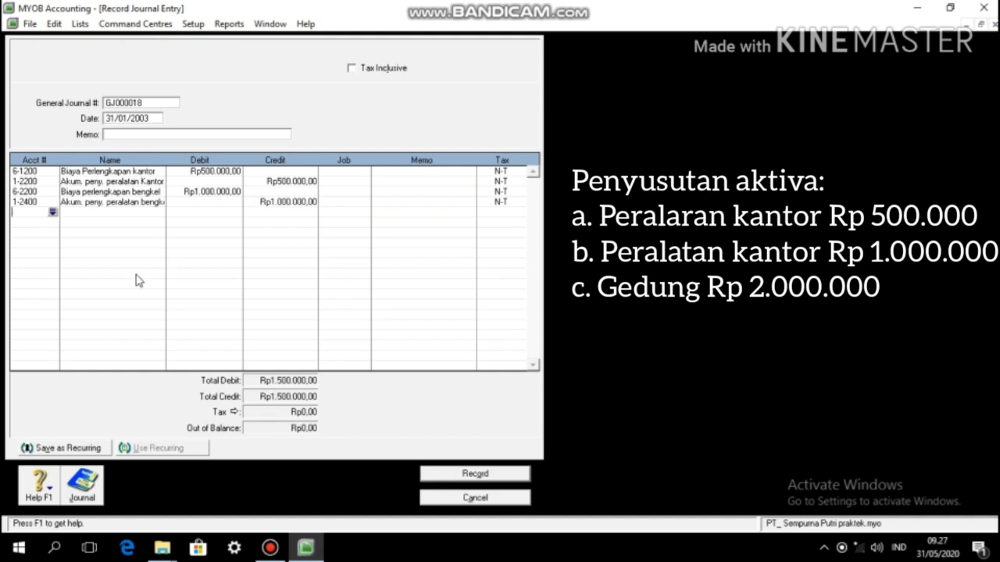
Step: Add building depreciation: debit 6-2720, credit 1-2600, Rp2.000.000
text(6-27)
text(20)
key(Tab)
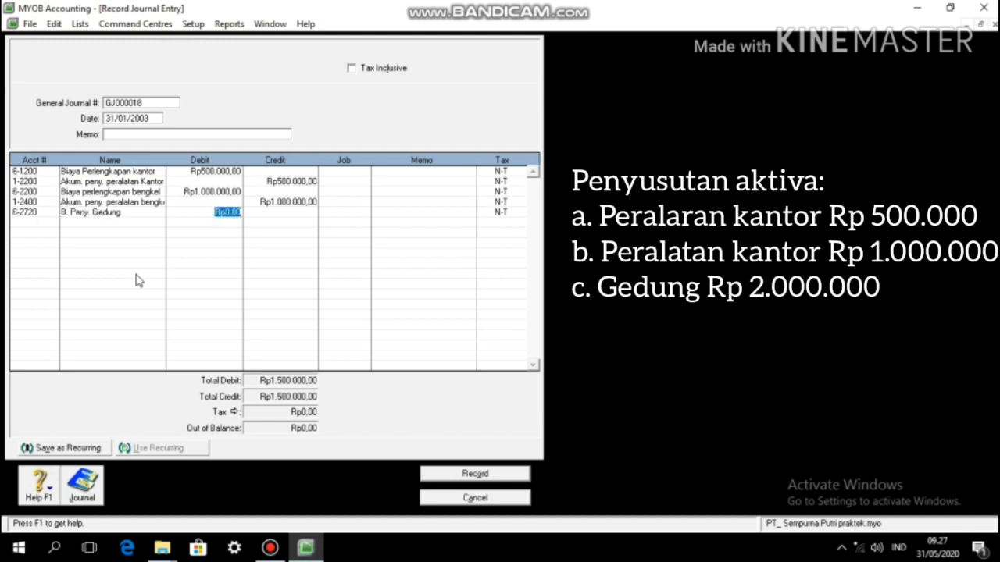
text(2000000)
key(Return)
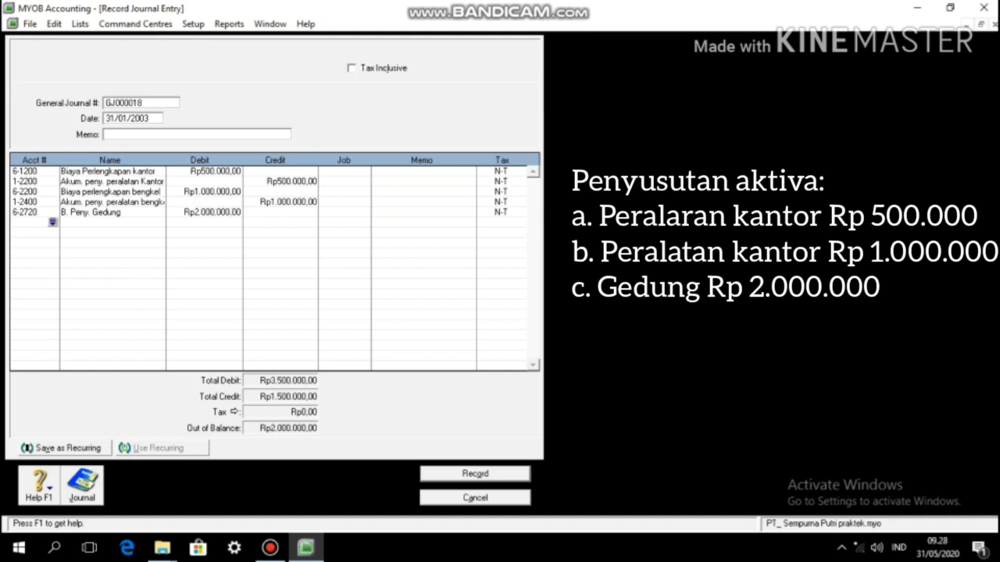
text(12600)
key(Tab)
key(Tab)
text(2000000)
key(Tab)
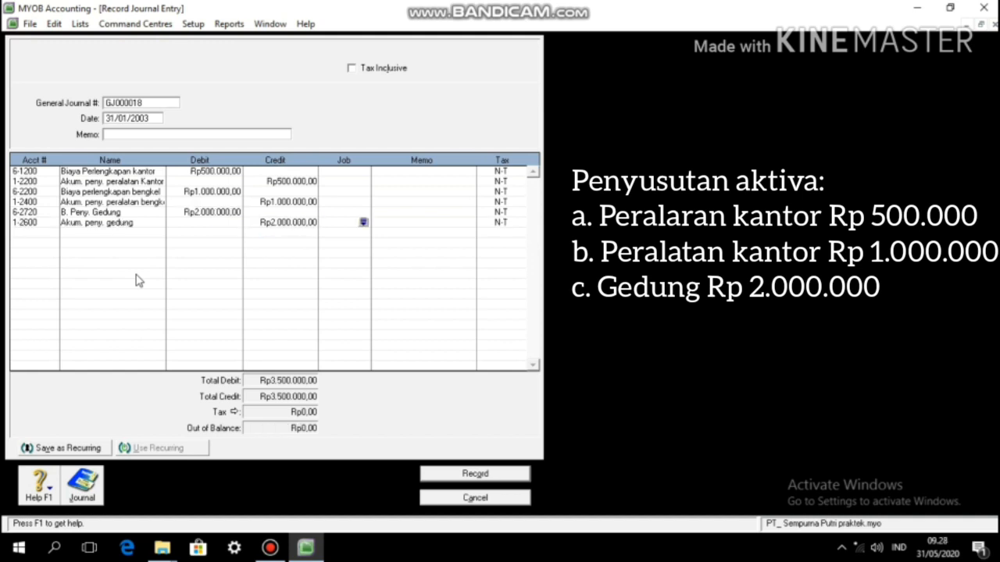
Step: Record GJ000018, then debit electricity 6-1300 Rp180.000 and water 6-1500 Rp120.000 in GJ000019
click(459, 474)
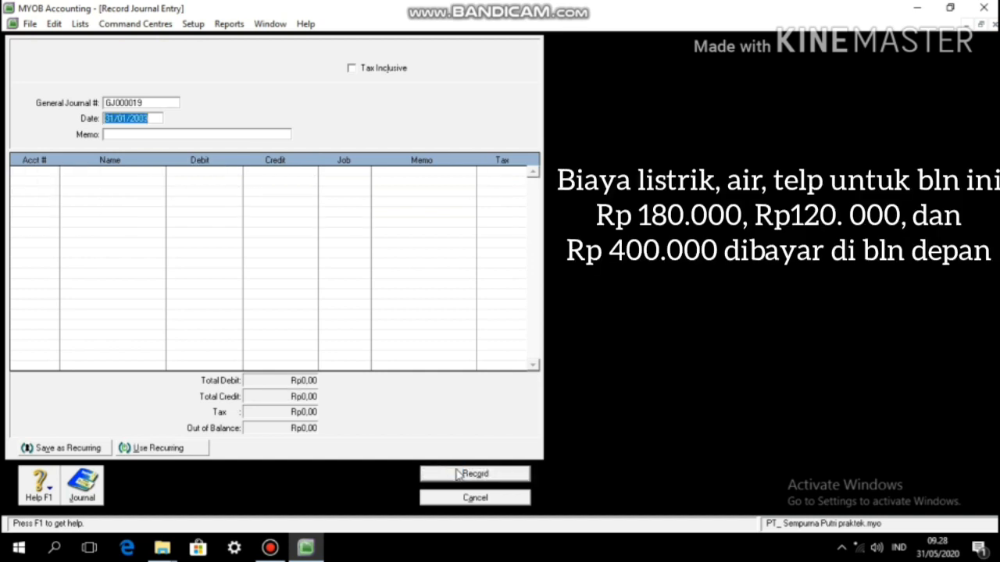
key(Tab)
key(Tab)
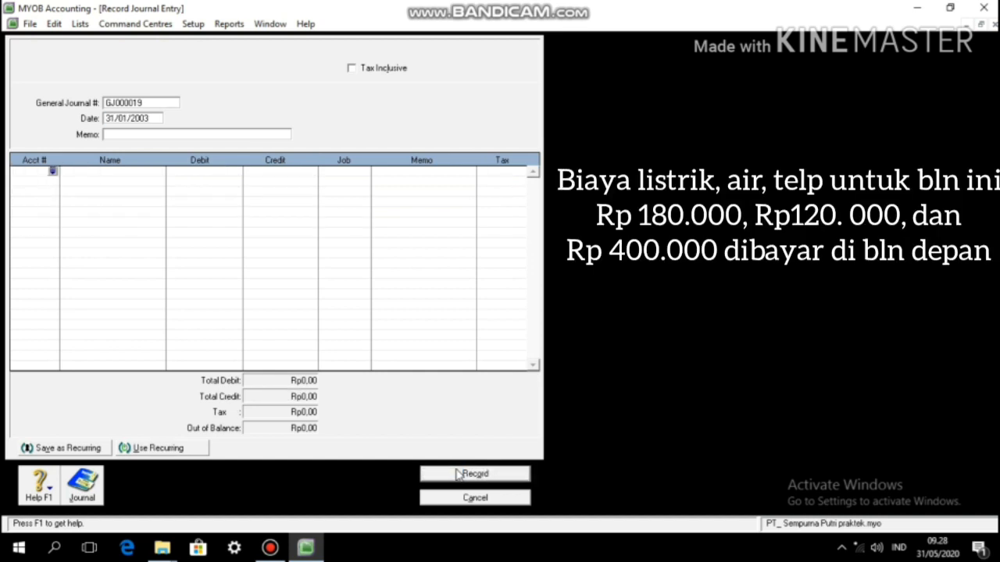
text(613)
key(Tab)
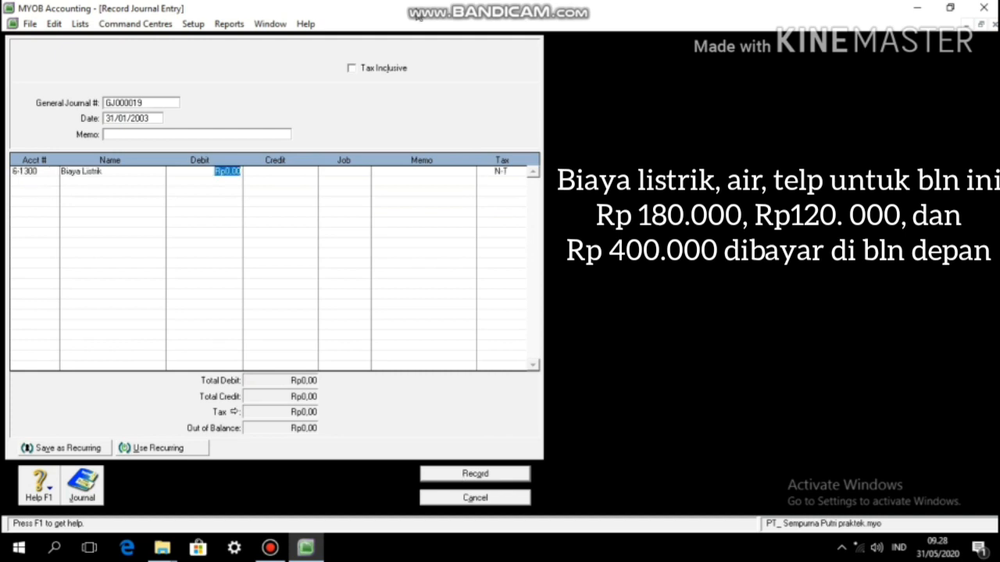
text(180000)
key(Tab)
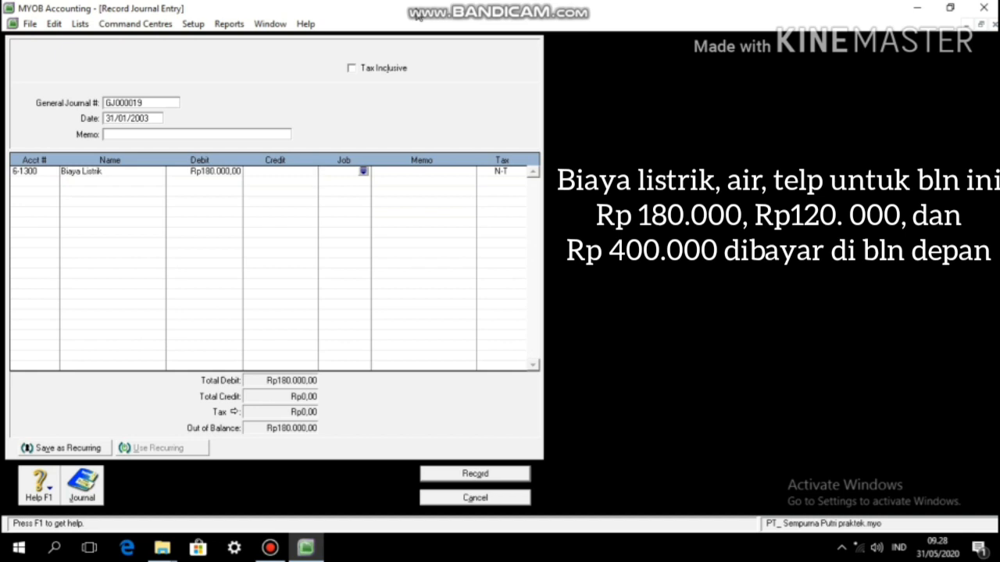
key(Tab)
key(Tab)
key(Tab)
text(615)
key(Tab)
text(120000)
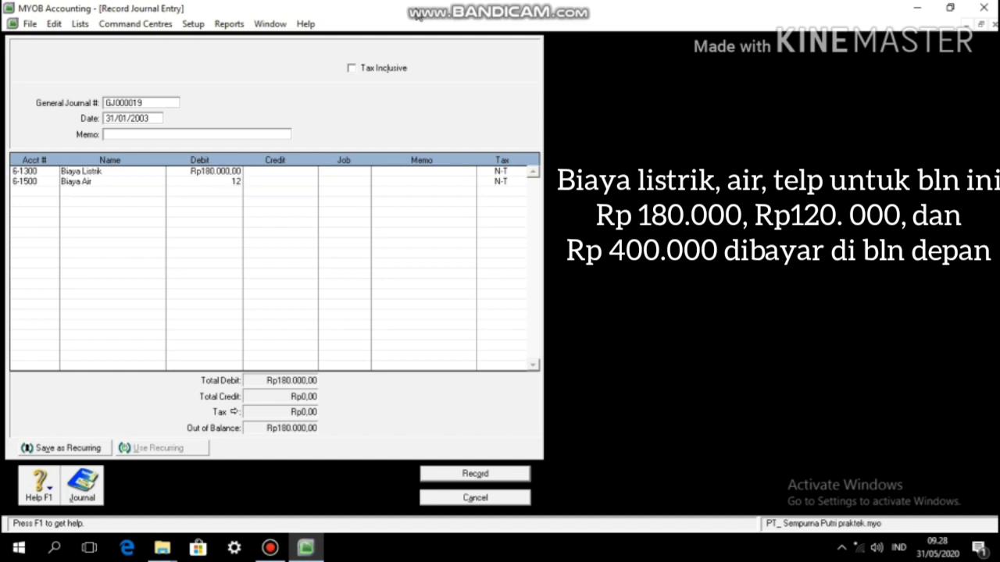
key(Tab)
key(Tab)
key(Tab)
key(Tab)
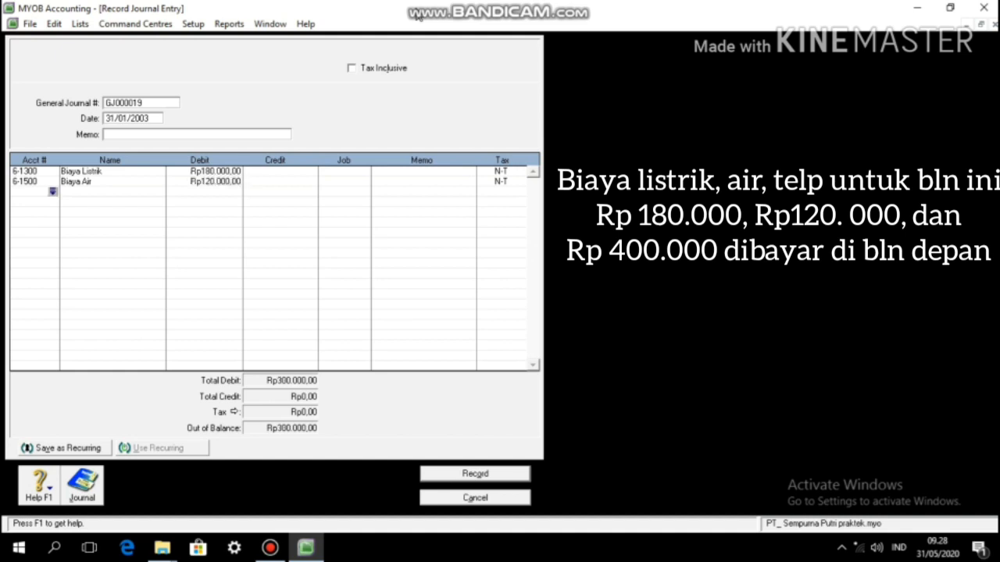
Step: Debit telephone 6-1400 Rp400.000, credit 2-1400 Rp700.000, and record GJ000019
text(614)
key(Tab)
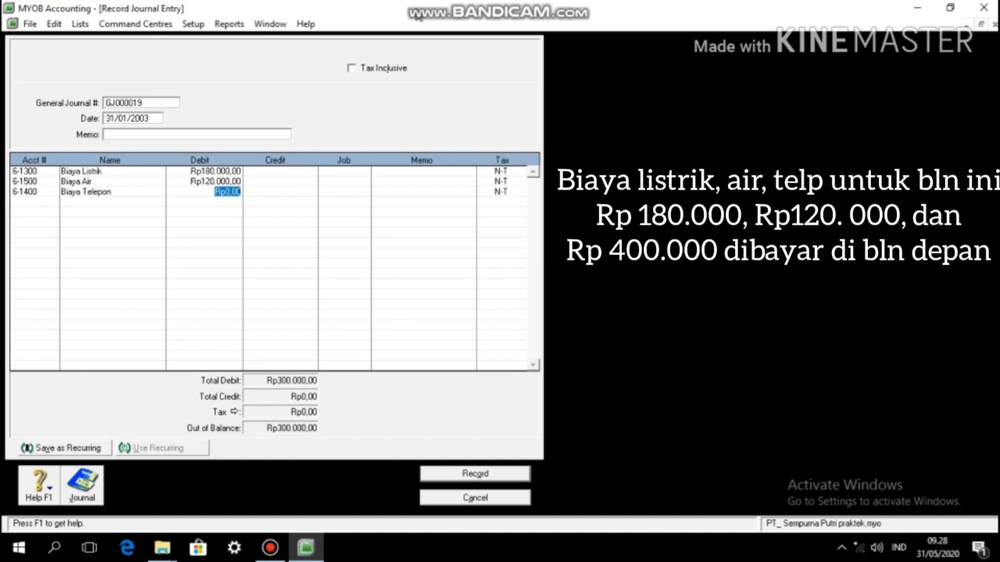
text(400000)
key(Tab)
key(Tab)
key(Tab)
key(Tab)
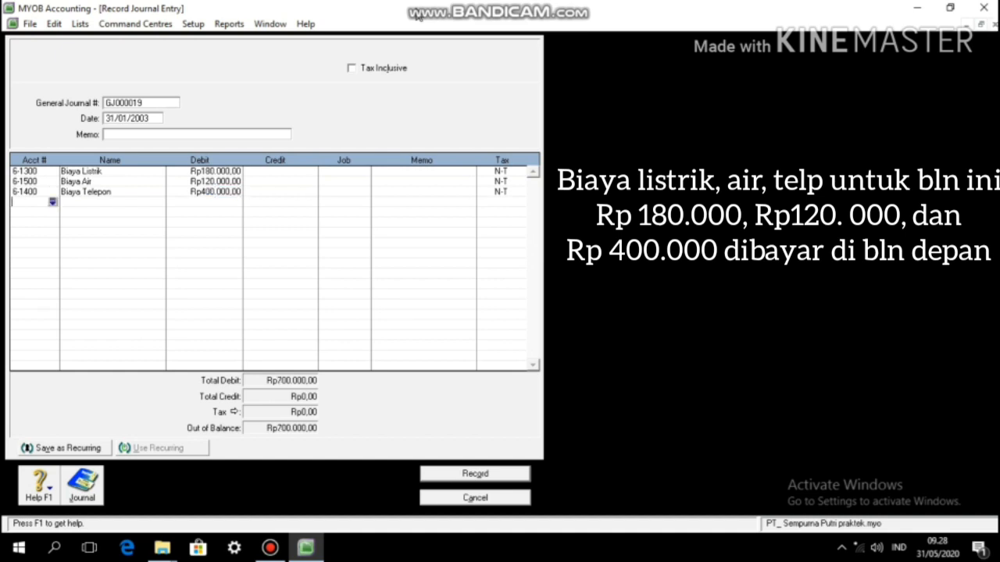
text(214)
key(Tab)
key(Tab)
key(Tab)
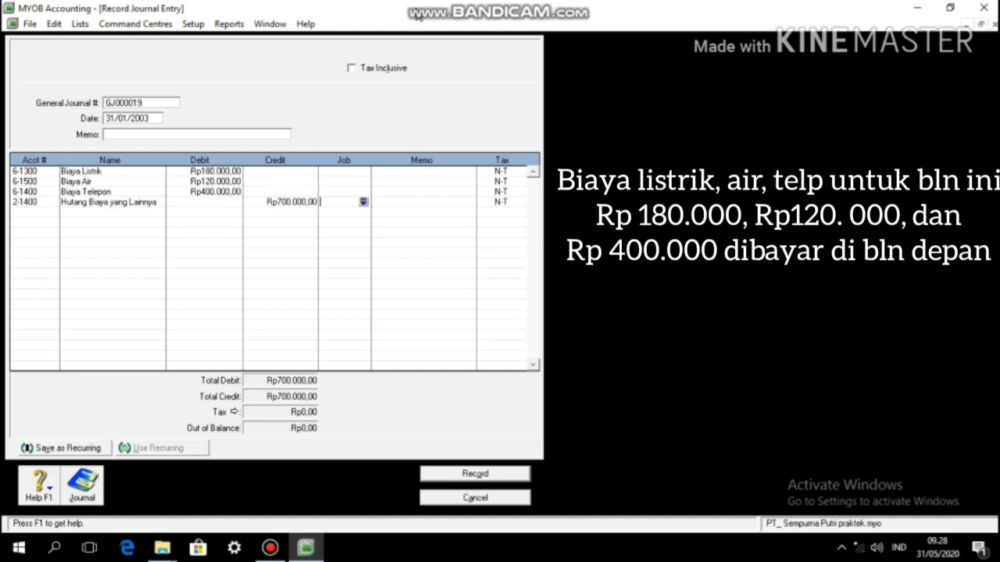
click(483, 474)
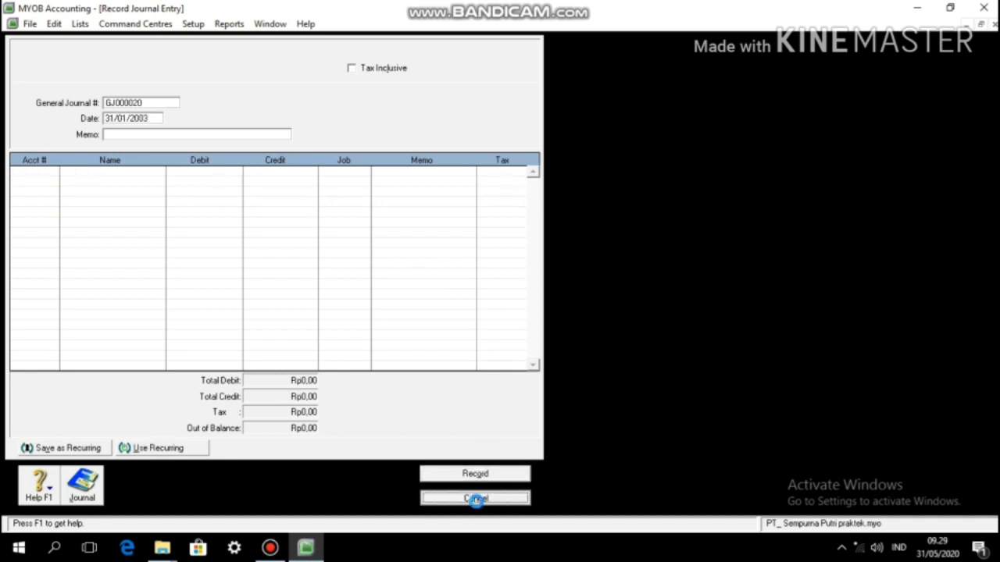
Step: Close the journal form, list entries GJ000001–GJ000019 in Transaction Journal from January, then close it
click(478, 501)
click(515, 260)
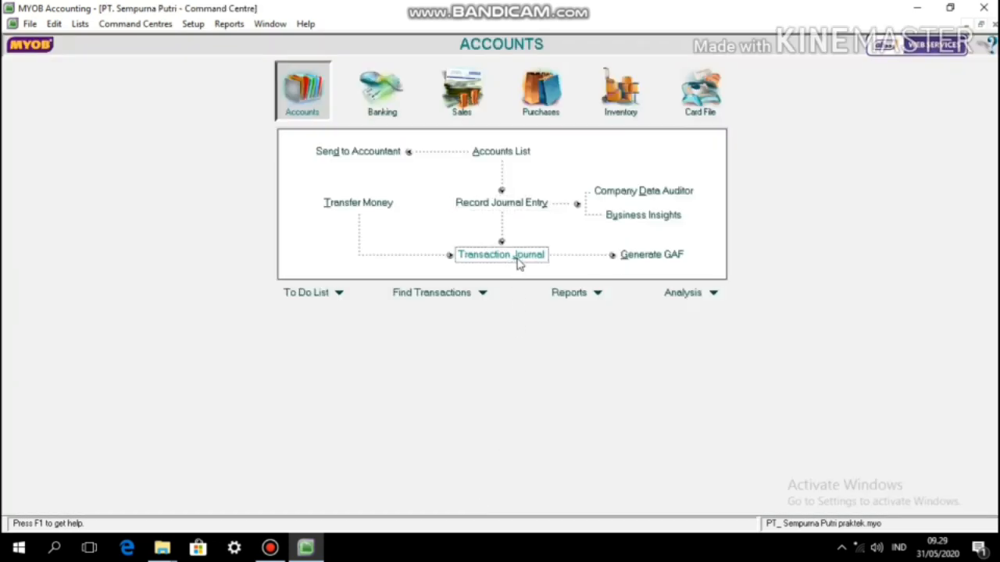
key(BackSpace)
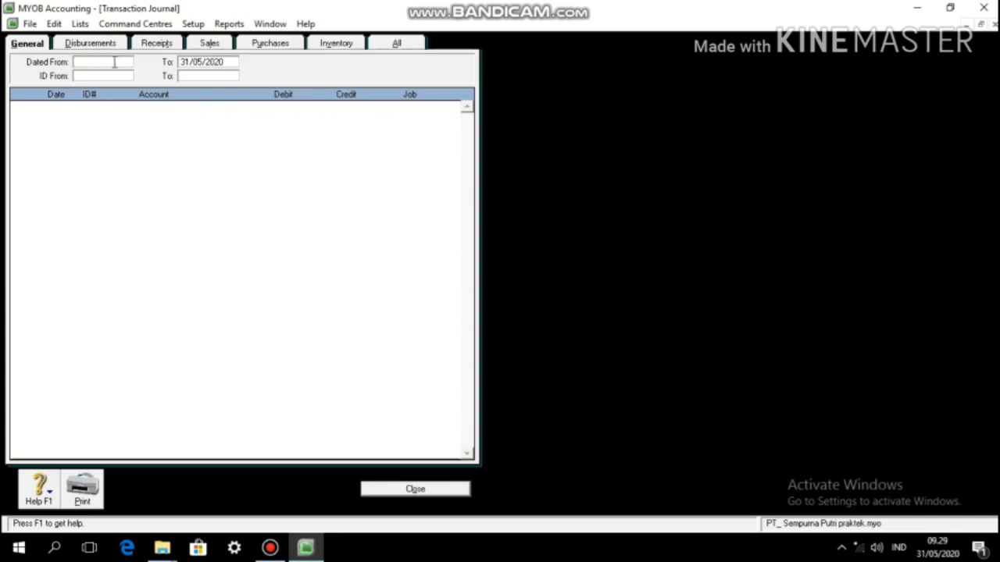
text(01/01/2008)
key(Tab)
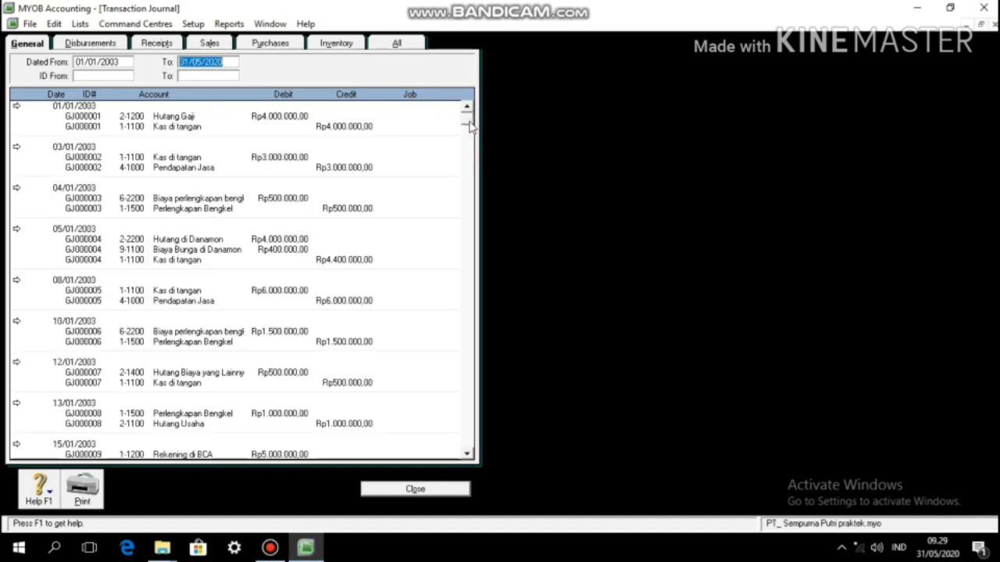
drag(470, 128, 469, 441)
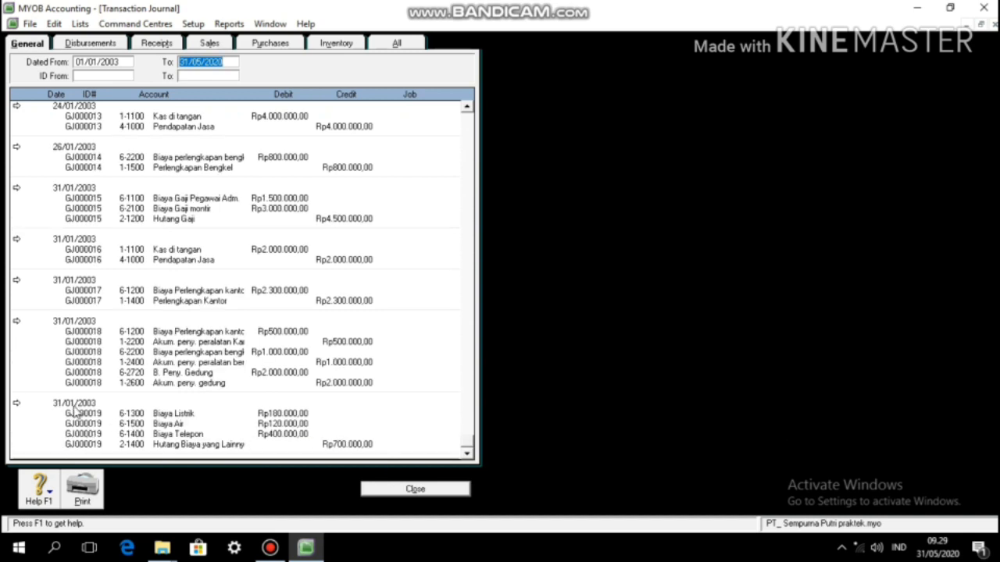
click(393, 489)
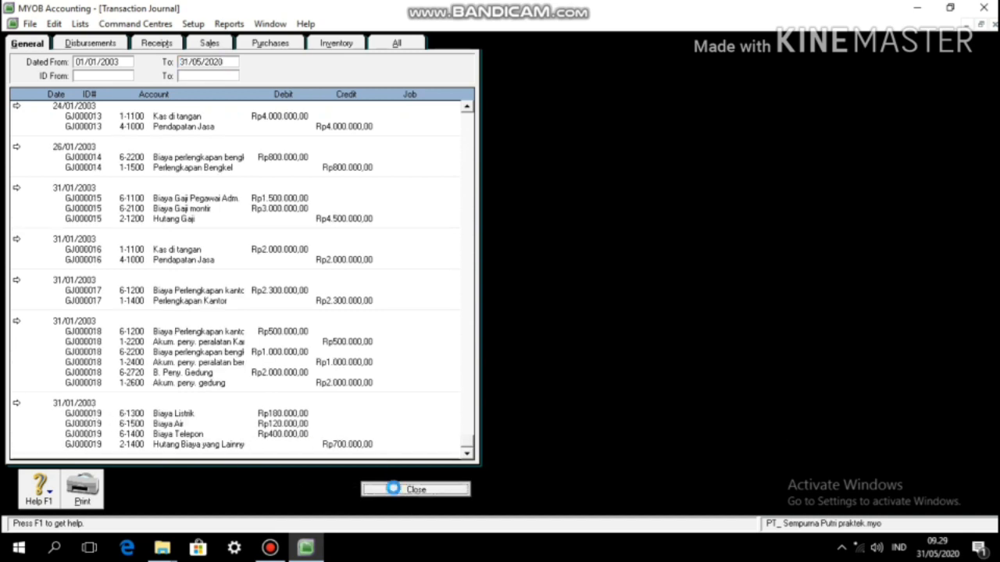